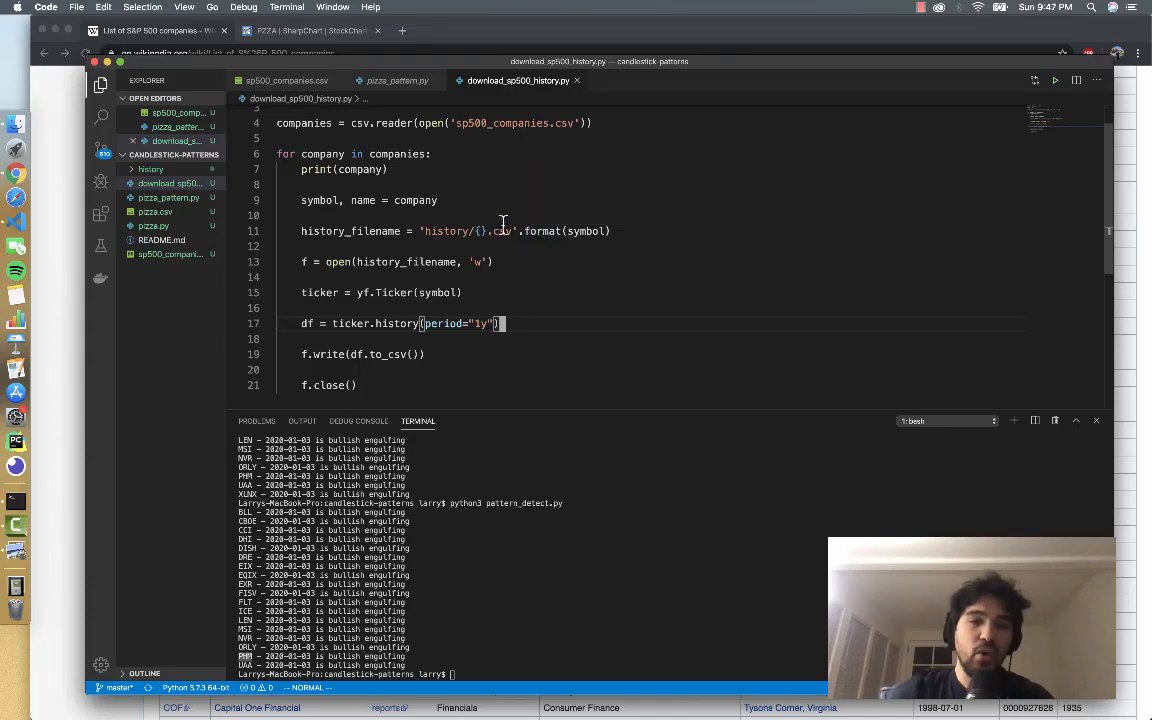
Step: Expand the history folder of downloaded CSVs and preview ABC.csv price data
{"action": "left_click", "coordinate": [503, 230]}
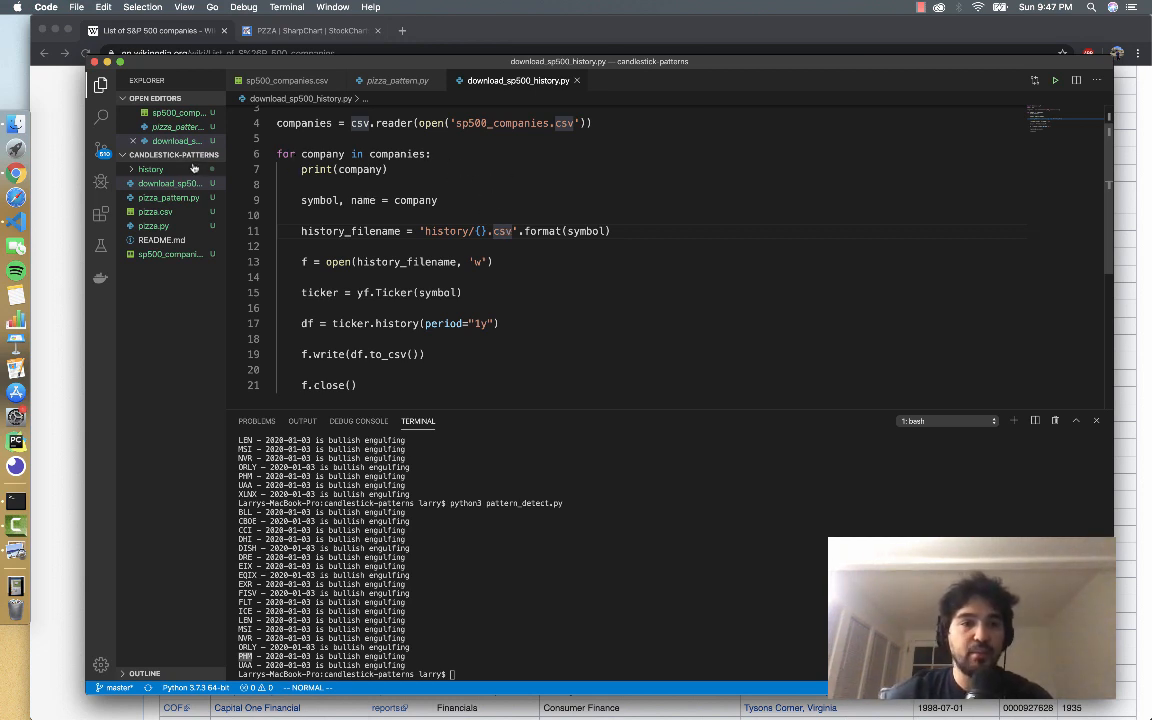
{"action": "left_click", "coordinate": [150, 169]}
{"action": "left_click", "coordinate": [135, 170]}
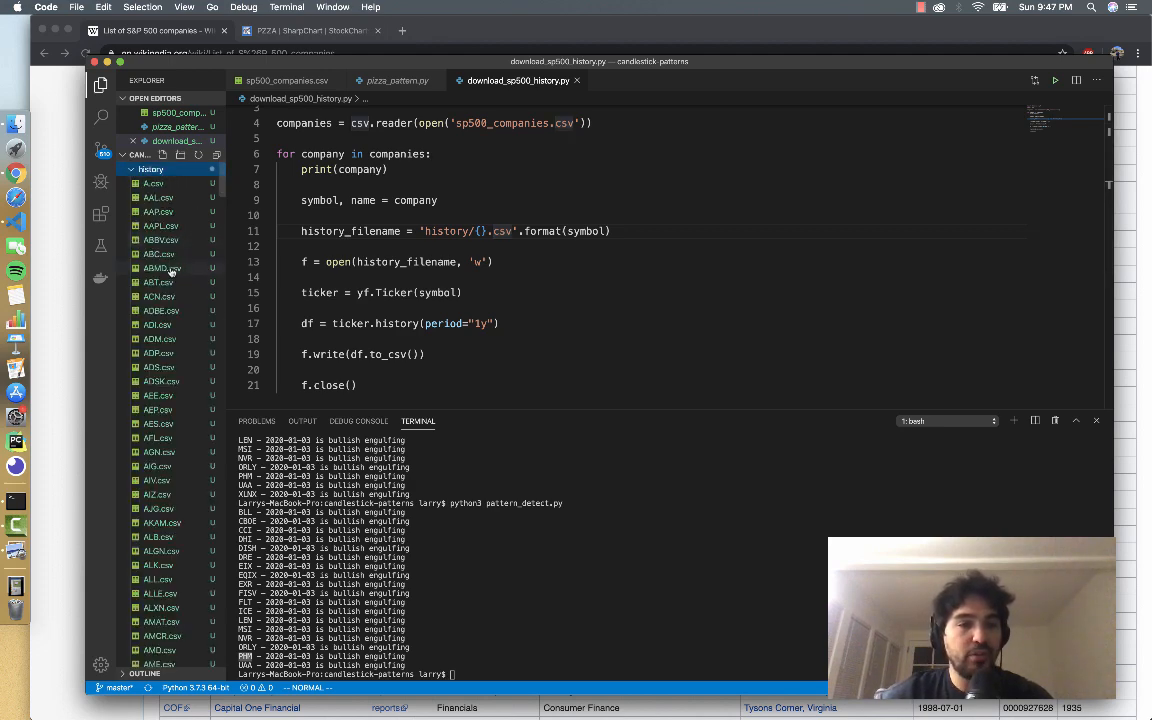
{"action": "left_click", "coordinate": [165, 255]}
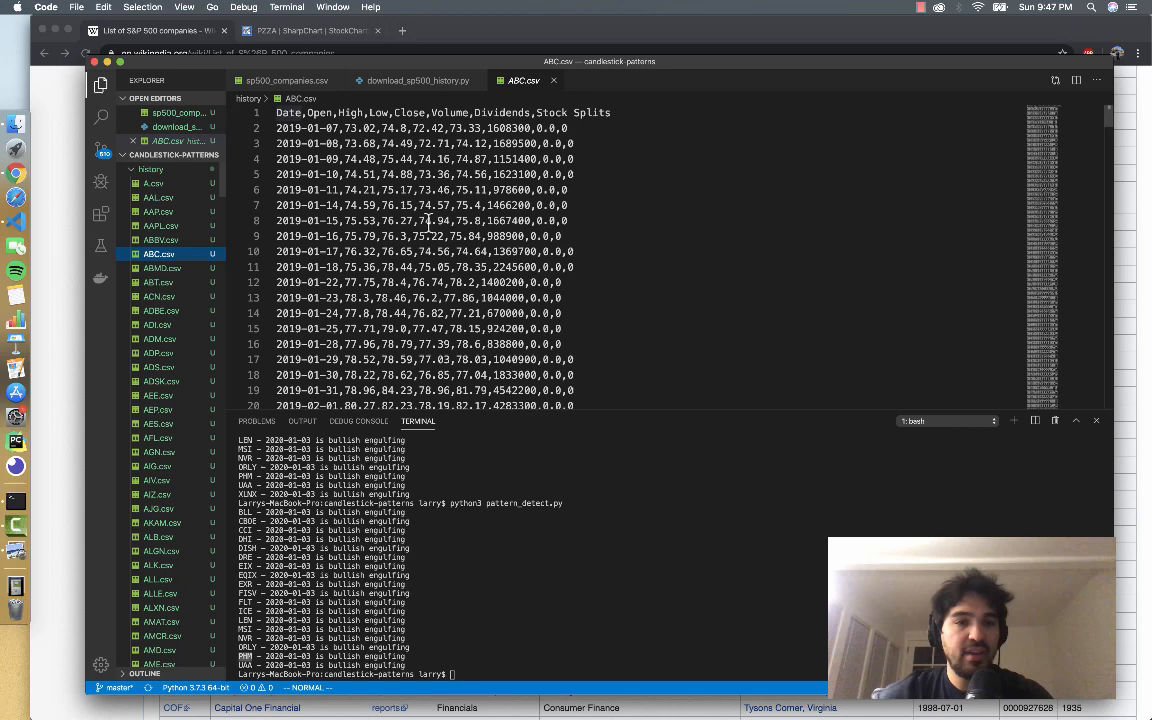
Step: Close the ABC.csv and download_sp500_history.py tabs and collapse the history folder
{"action": "left_click", "coordinate": [553, 80]}
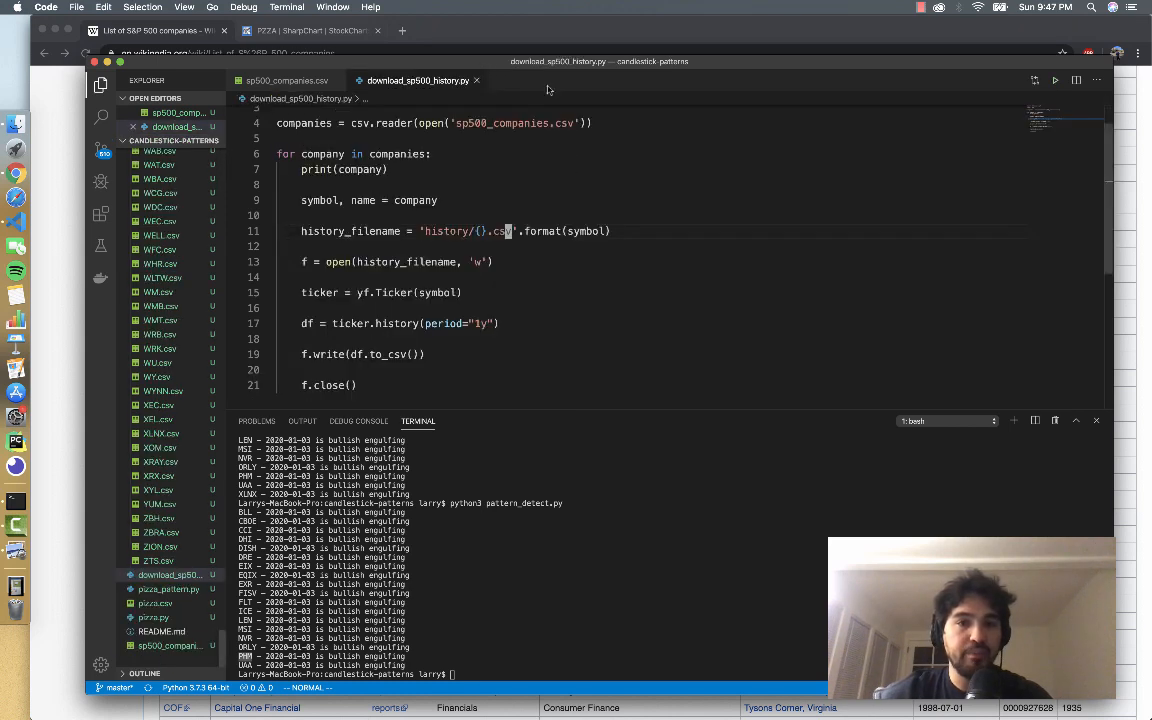
{"action": "left_click", "coordinate": [477, 80]}
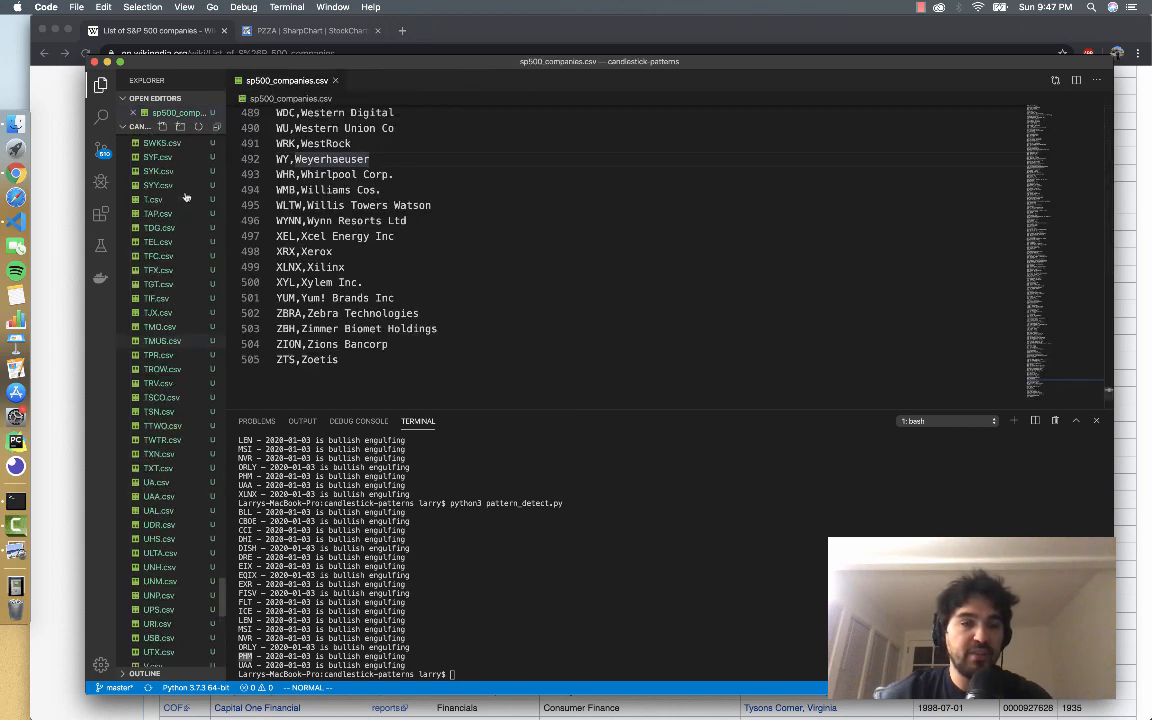
{"action": "scroll", "coordinate": [185, 197], "scroll_direction": "up", "scroll_amount": 15}
{"action": "scroll", "coordinate": [185, 197], "scroll_direction": "up", "scroll_amount": 10}
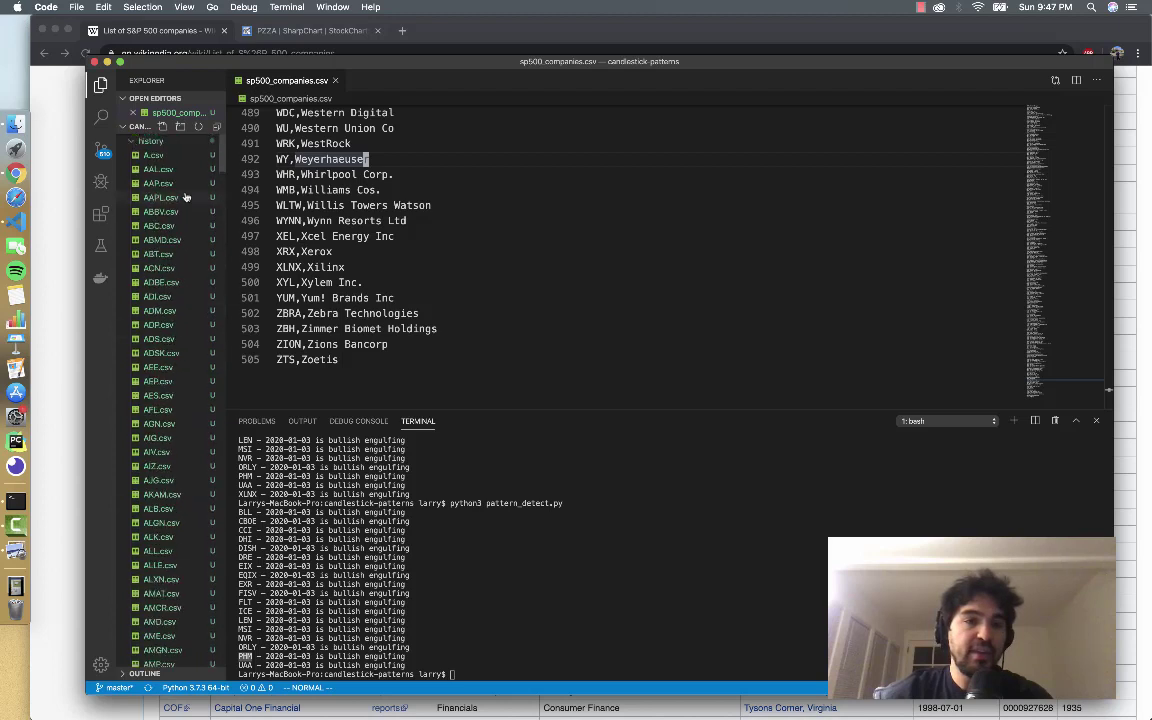
{"action": "left_click", "coordinate": [130, 145]}
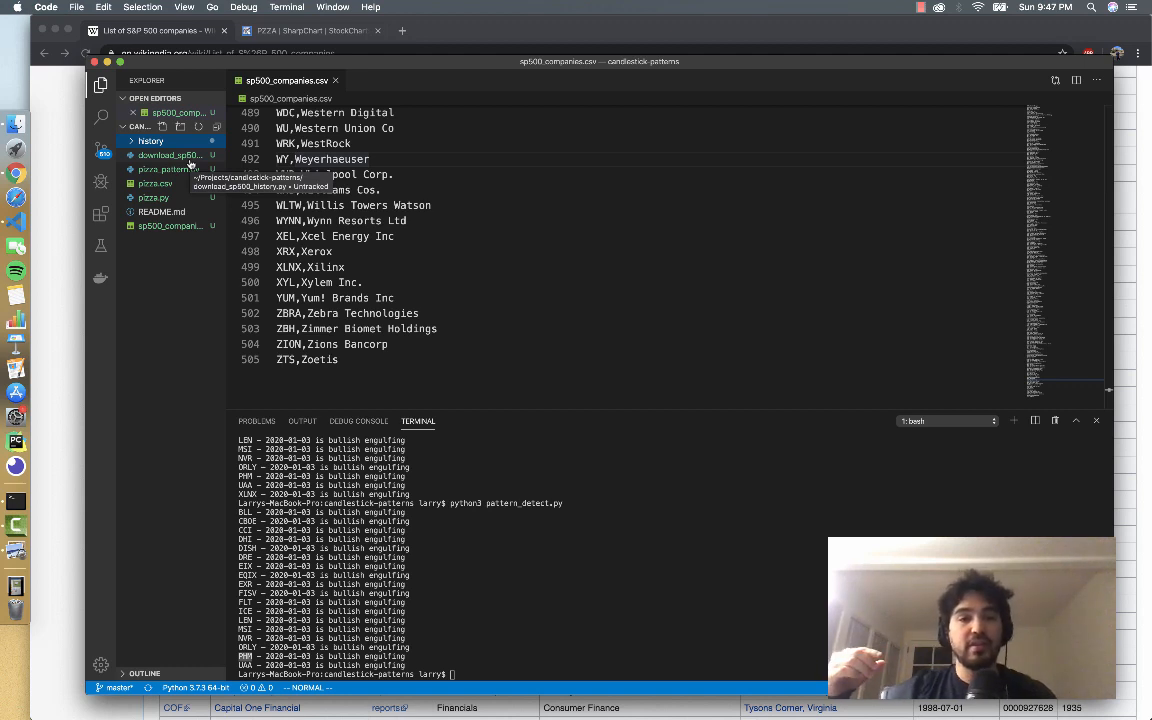
{"action": "left_click", "coordinate": [556, 252]}
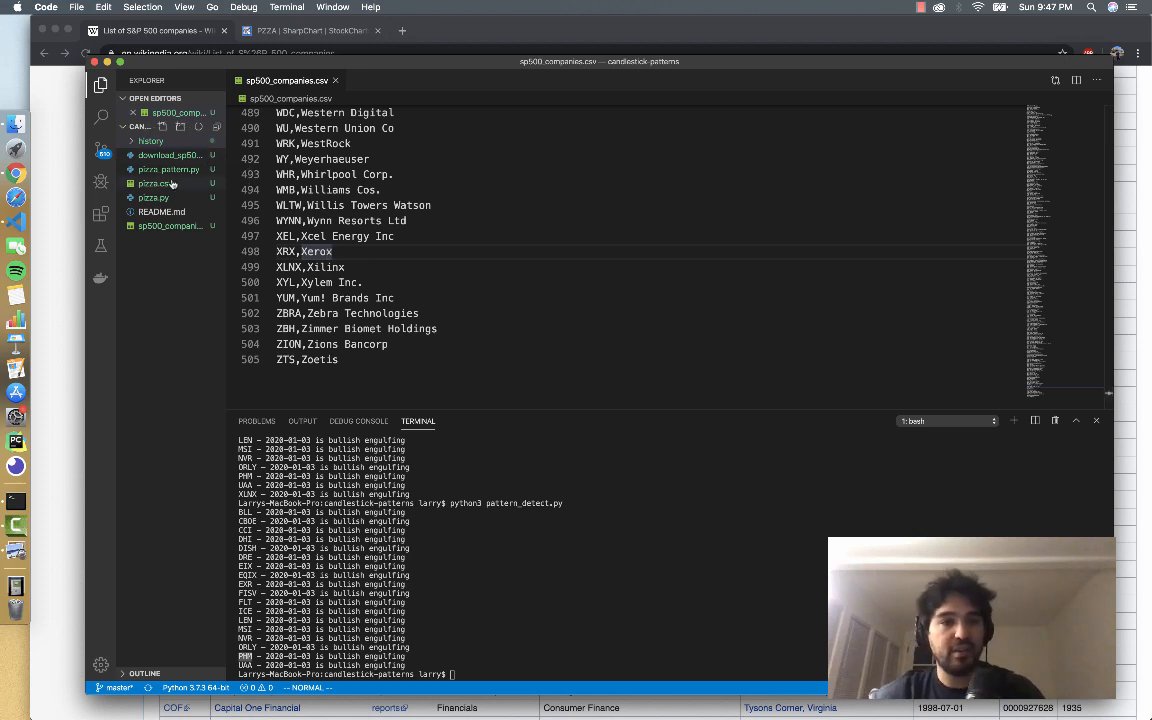
Step: Create a new file spy_pattern.py, then bring up pizza.py and pizza_pattern.py to copy from
{"action": "left_click", "coordinate": [163, 128]}
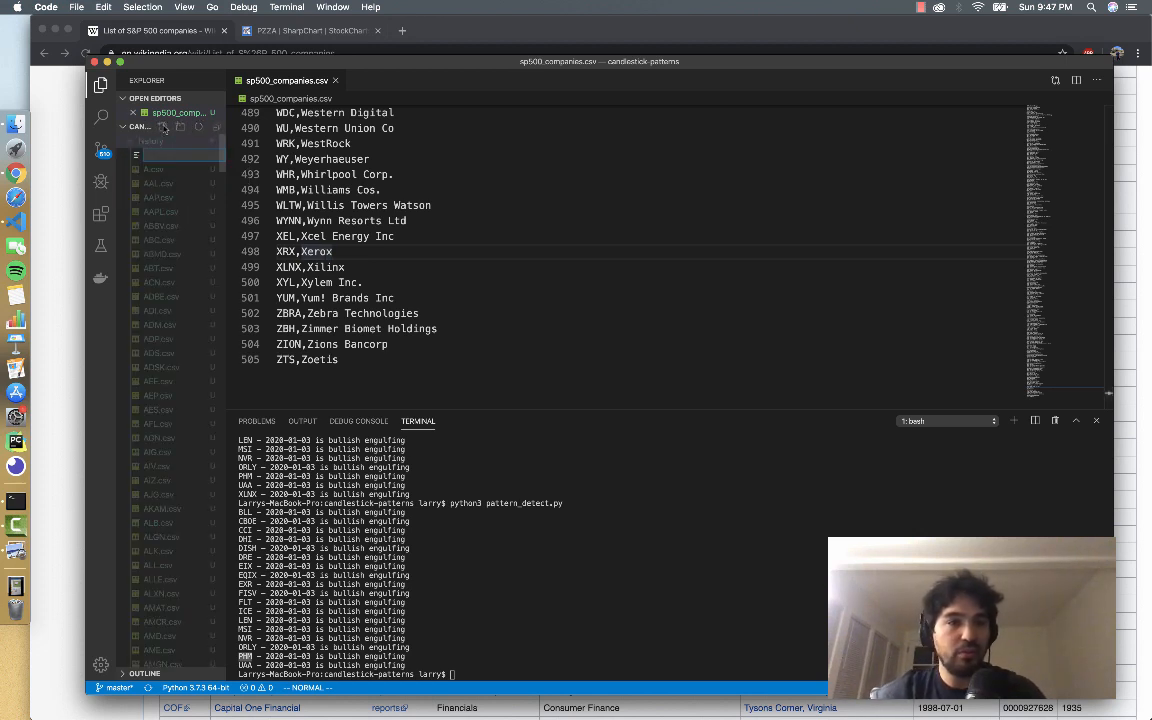
{"action": "left_click", "coordinate": [150, 141]}
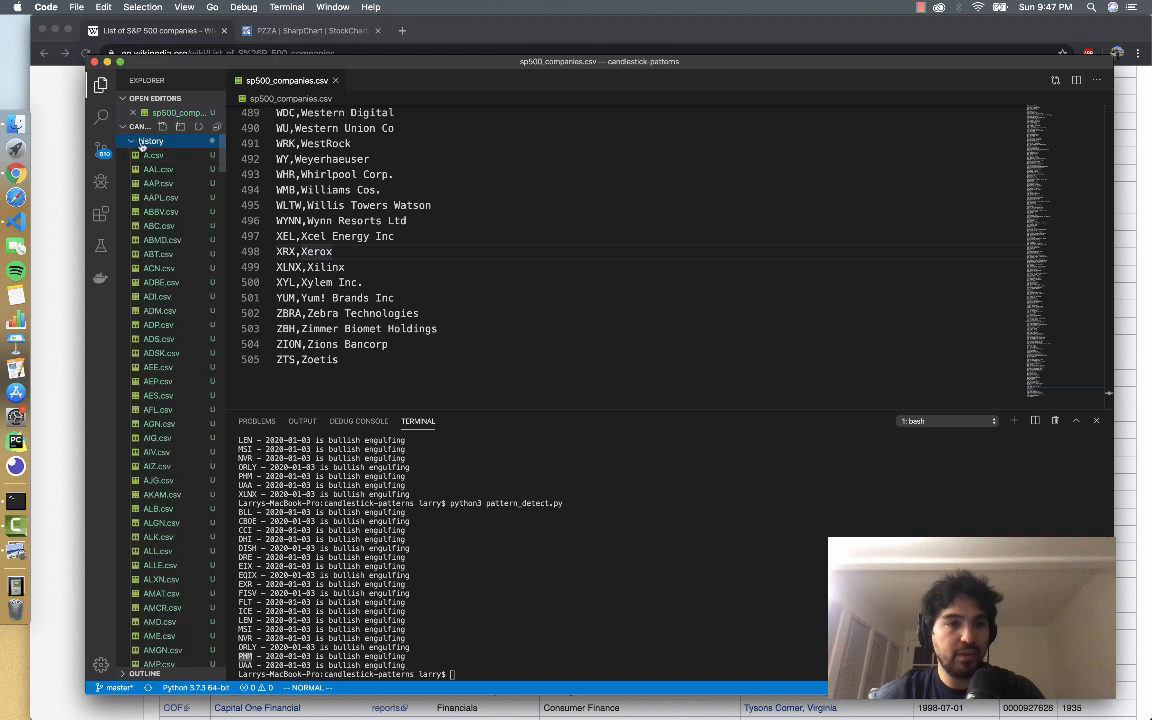
{"action": "left_click", "coordinate": [163, 128]}
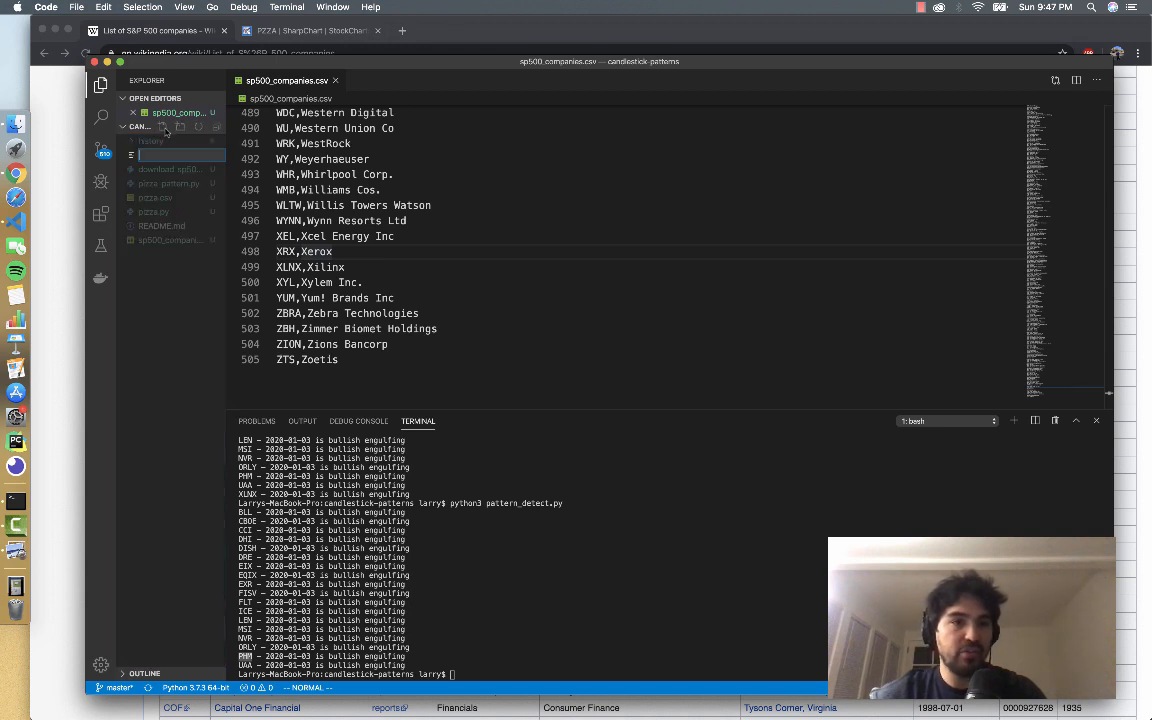
{"action": "type", "text": "spy_pattern.p"}
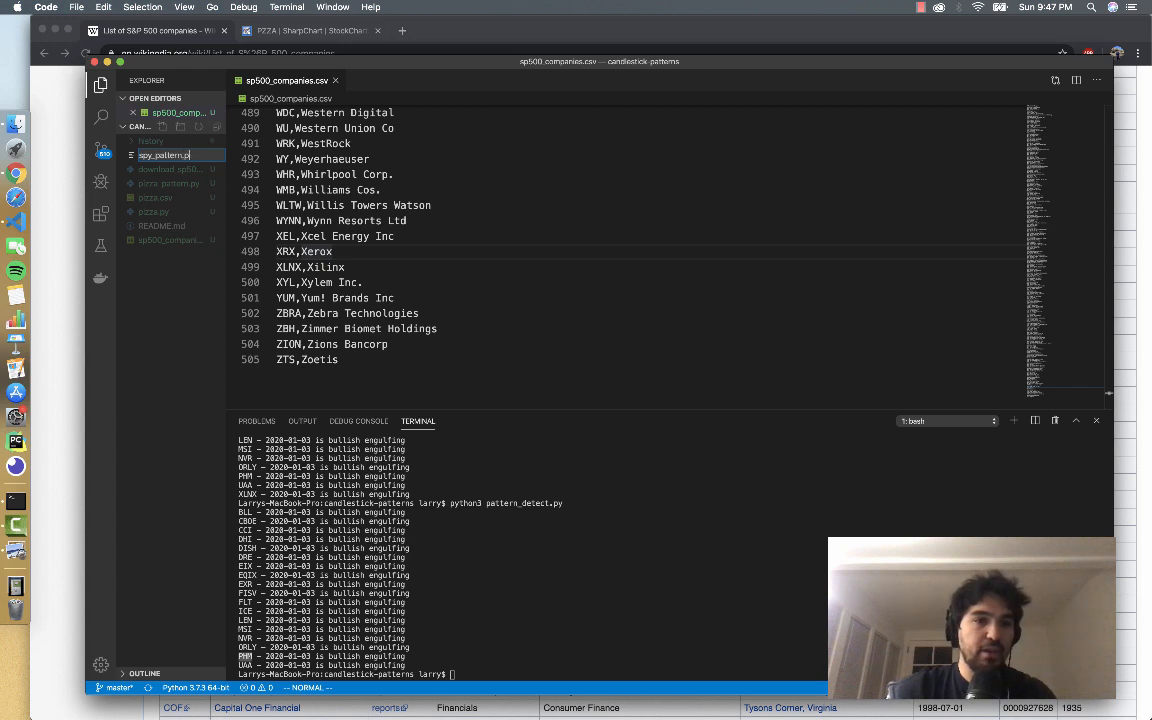
{"action": "type", "text": "y"}
{"action": "key", "text": "Return"}
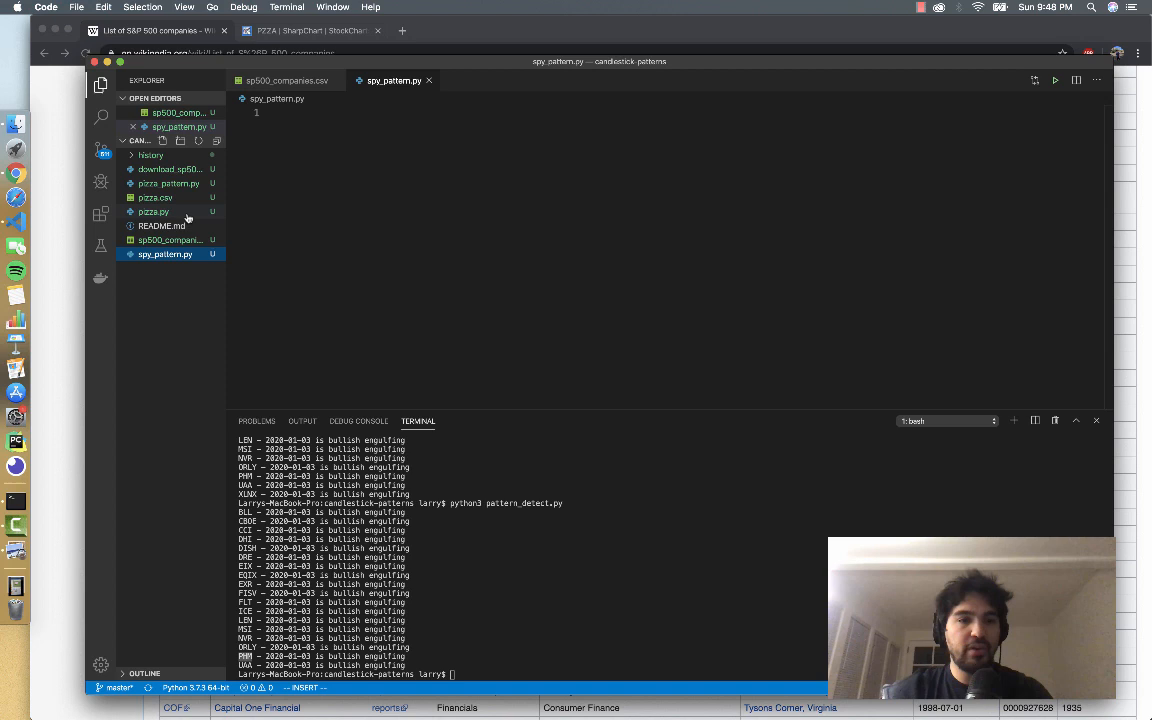
{"action": "left_click", "coordinate": [155, 211]}
{"action": "left_click", "coordinate": [162, 198]}
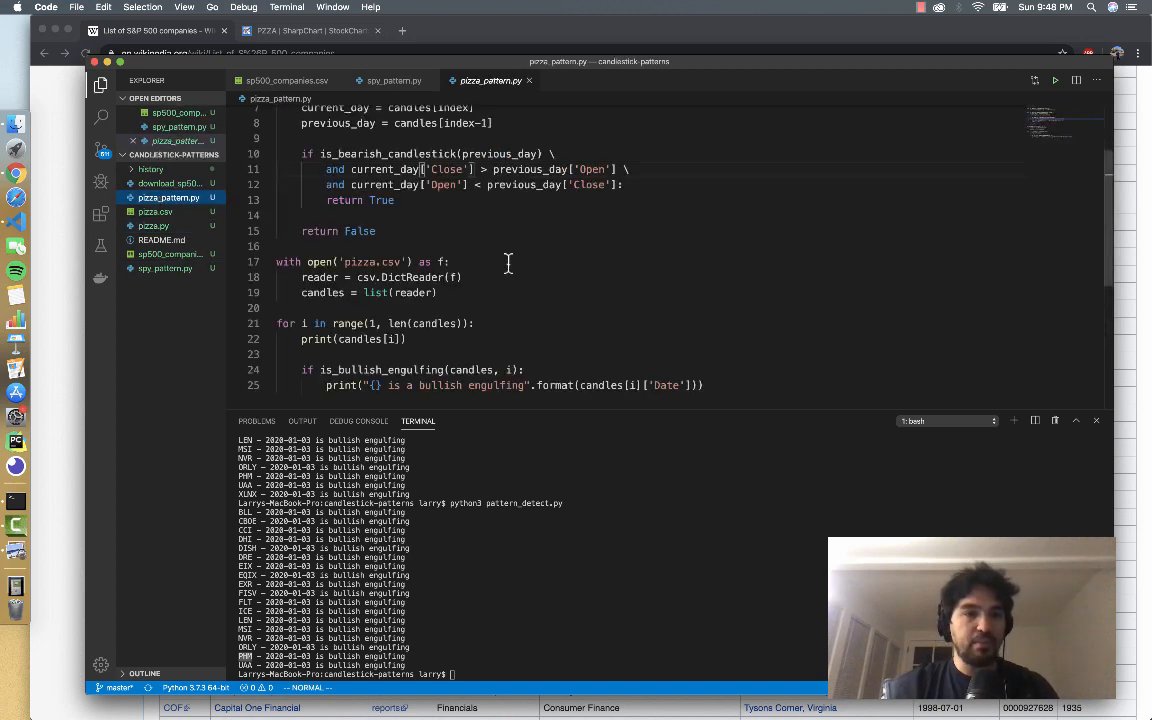
Step: Paste the pattern code into spy_pattern.py, delete the pizza.csv reading/printing lines, and save
{"action": "left_click", "coordinate": [165, 268]}
{"action": "type", "text": "import csv  def is_bearish_candlestick(candle):     return candle['Close'] < candle['Open']  def is_bullish_engulfing(candles, index):     current_day = candles[index]     previous_day = candles[index-1]      if is_bearish_candlestick(previous_day) \\         and current_day['Close'] > previous_day['Open'] \\         and current_day['Open'] < previous_day['Close']:         return True      return False  with open('pizza.csv') as f:     reader = csv.DictReader(f)     candles = list(reader)  for i in range(1, len(candles)):     print(candles[i])      if is_bullish_engulfing(candles, i):         print(\"{} is a bullish engulfing\".format(candles[i]['Date']))"}
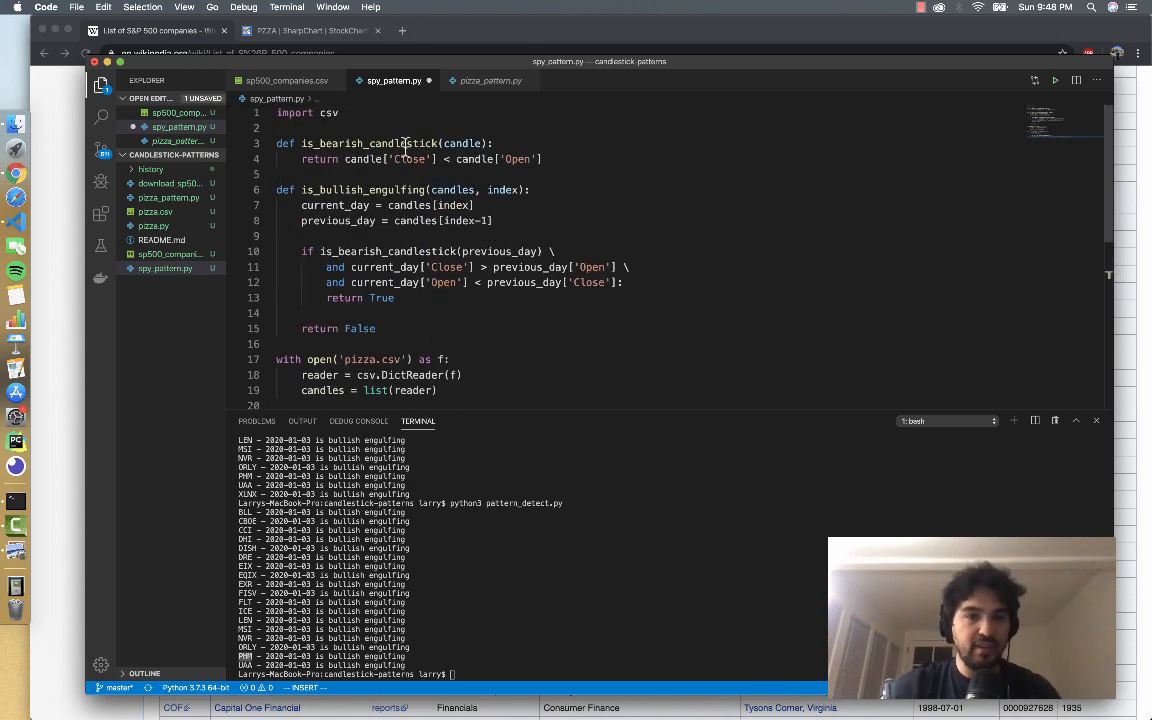
{"action": "scroll", "coordinate": [425, 205], "scroll_direction": "down", "scroll_amount": 1}
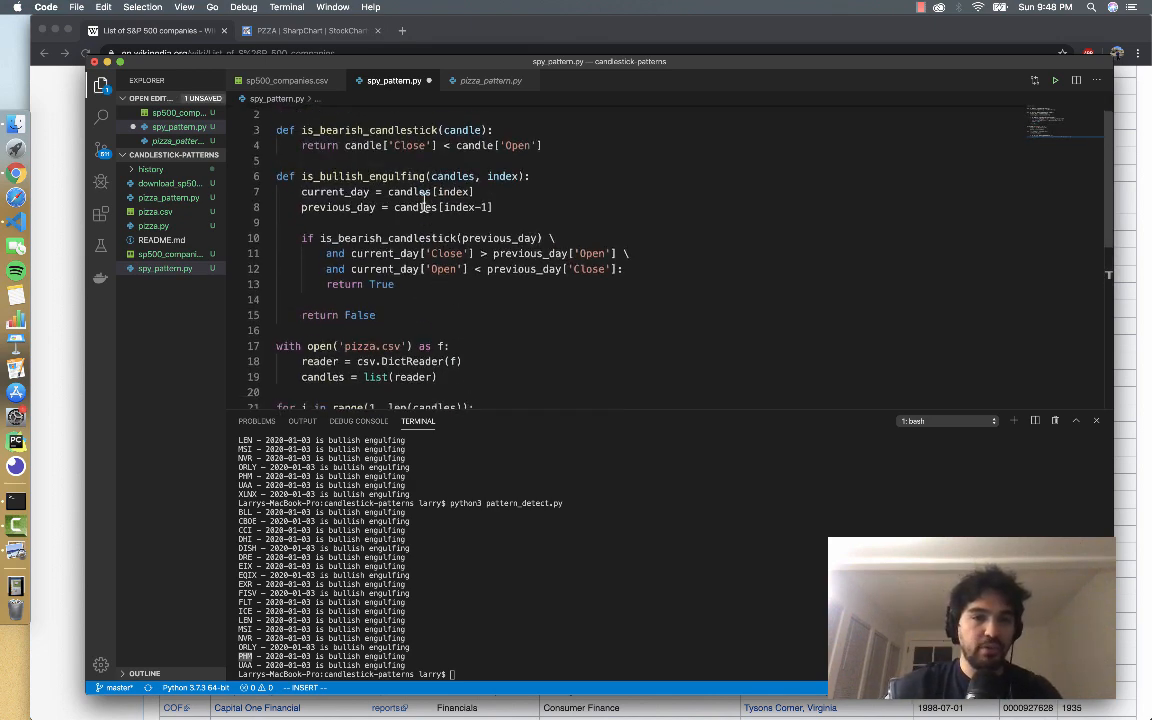
{"action": "scroll", "coordinate": [425, 205], "scroll_direction": "down", "scroll_amount": 2}
{"action": "scroll", "coordinate": [440, 200], "scroll_direction": "down", "scroll_amount": 5}
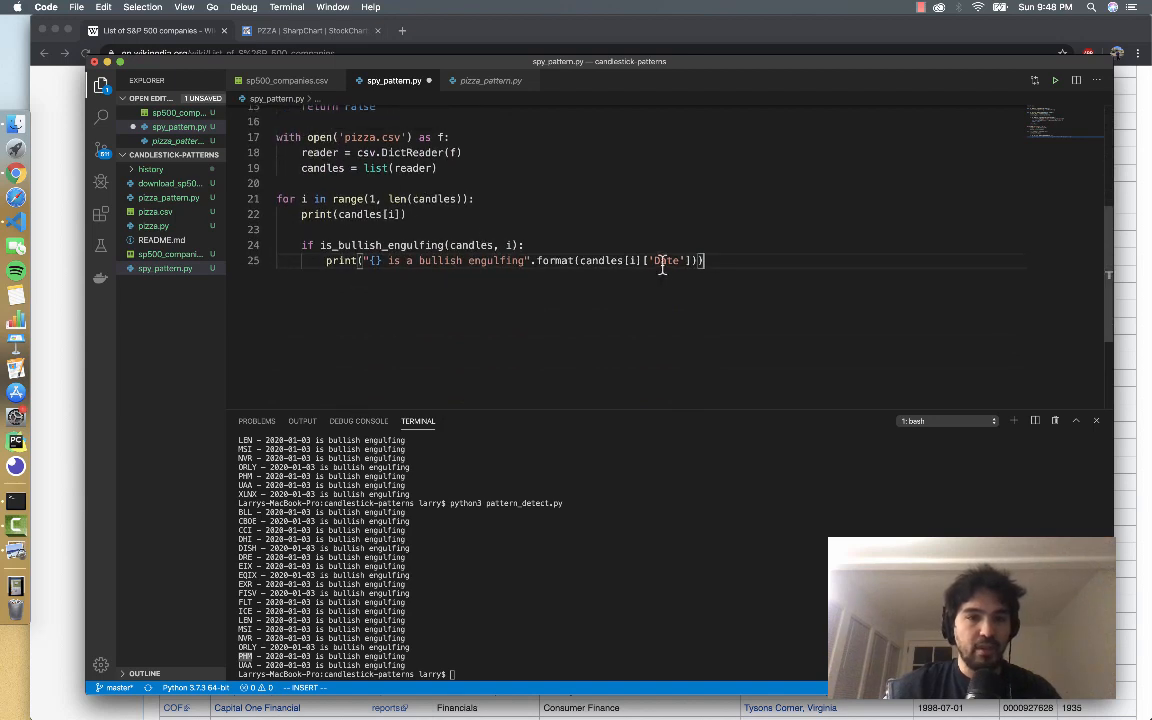
{"action": "mouse_move", "coordinate": [706, 261]}
{"action": "left_mouse_down"}
{"action": "mouse_move", "coordinate": [397, 244]}
{"action": "mouse_move", "coordinate": [308, 199]}
{"action": "mouse_move", "coordinate": [303, 153]}
{"action": "mouse_move", "coordinate": [277, 137]}
{"action": "left_mouse_up"}
{"action": "key", "text": "BackSpace"}
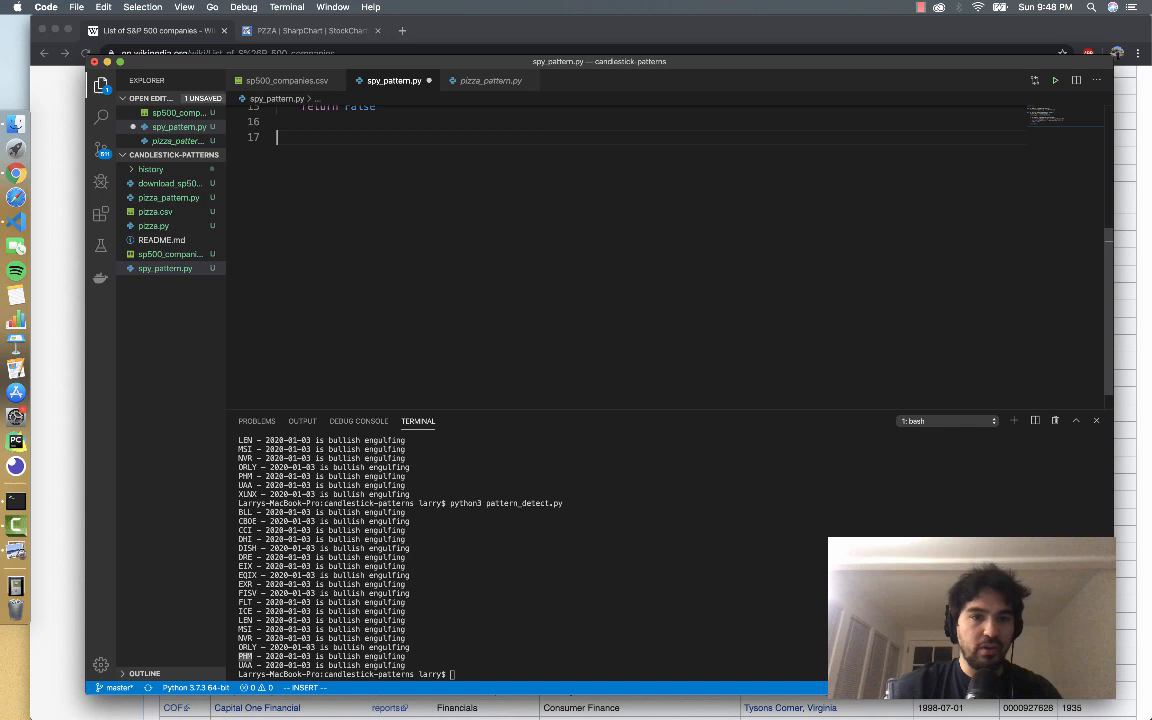
{"action": "key", "text": "ctrl+s"}
{"action": "scroll", "coordinate": [411, 177], "scroll_direction": "up", "scroll_amount": 5}
{"action": "scroll", "coordinate": [400, 220], "scroll_direction": "up", "scroll_amount": 2}
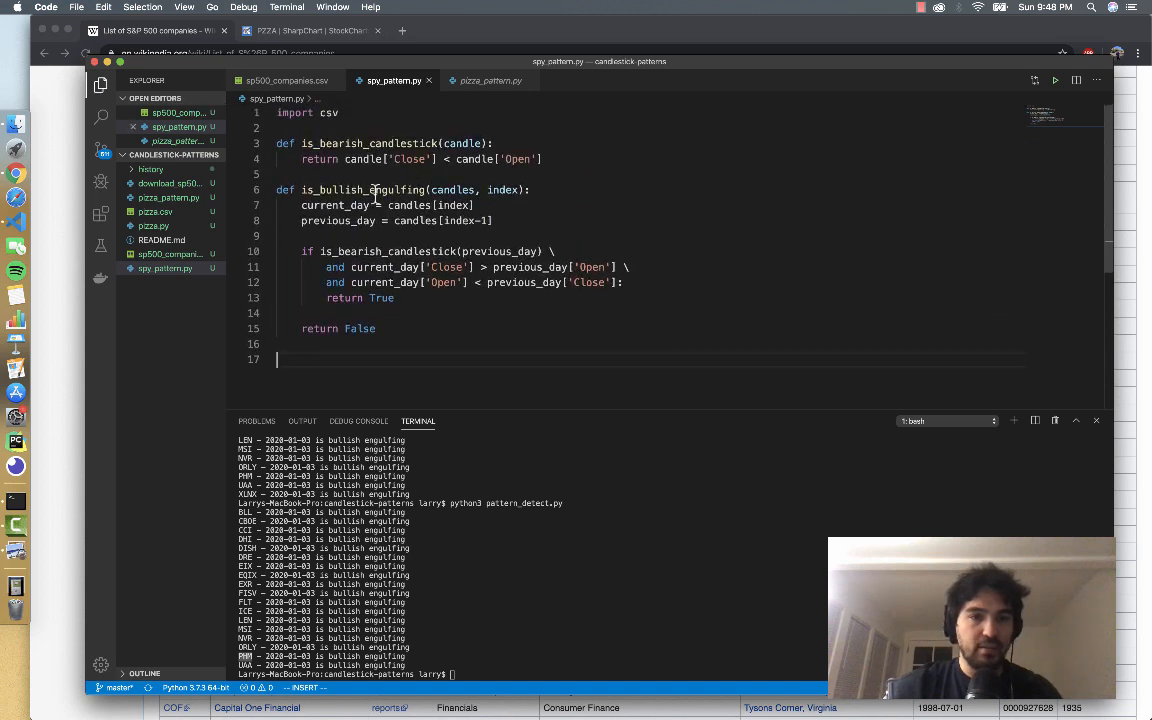
Step: Add a blank line below the import csv line for a new function
{"action": "left_click", "coordinate": [391, 173]}
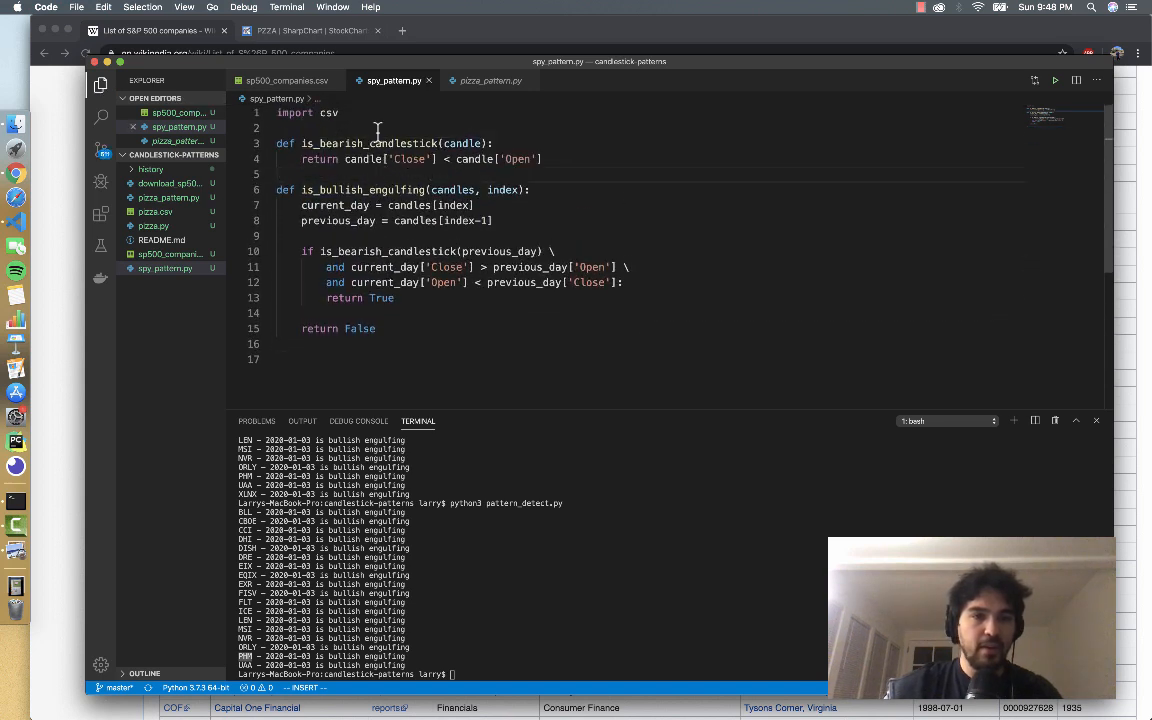
{"action": "left_click", "coordinate": [378, 133]}
{"action": "key", "text": "Return"}
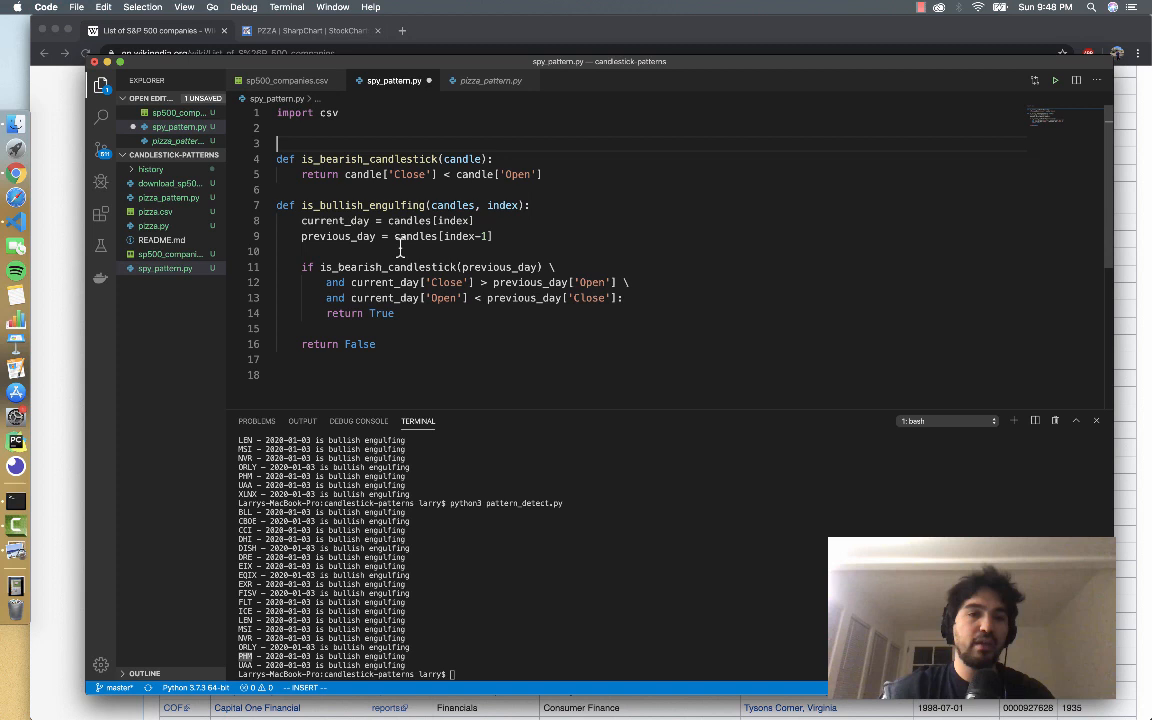
{"action": "type", "text": "def "}
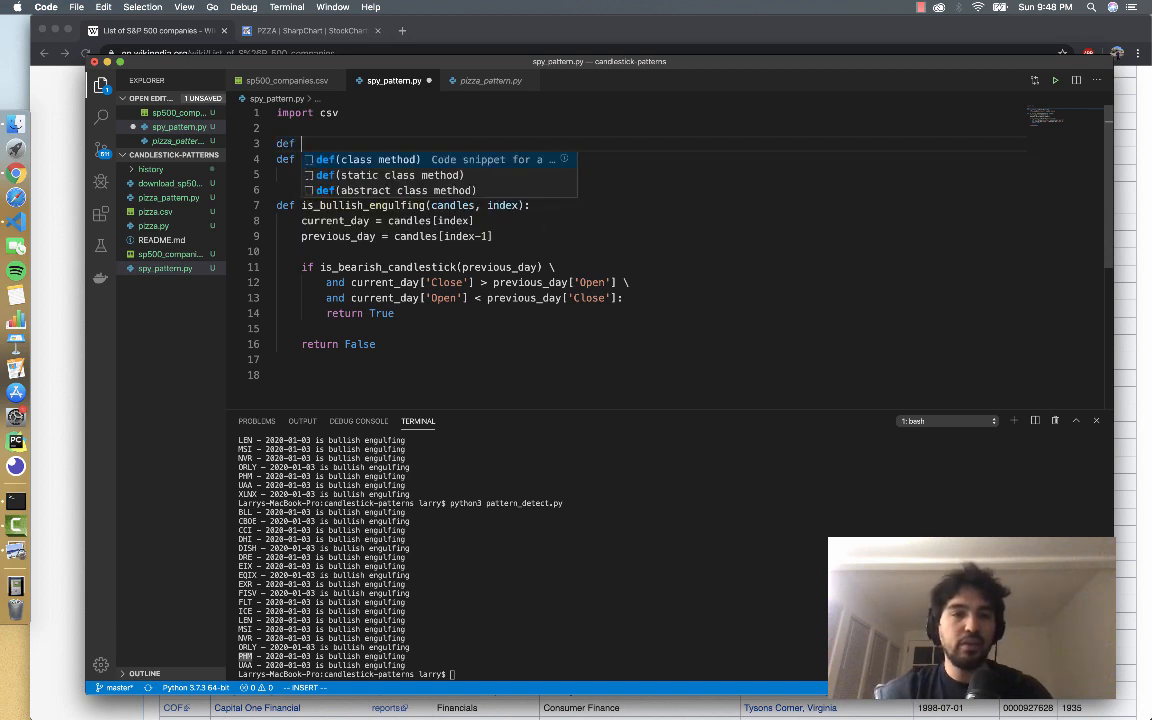
{"action": "type", "text": "is_"}
Step: Write is_bullish_candlestick returning candle['Close'] > candle['Open'], with a blank line after it
{"action": "key", "text": "Escape"}
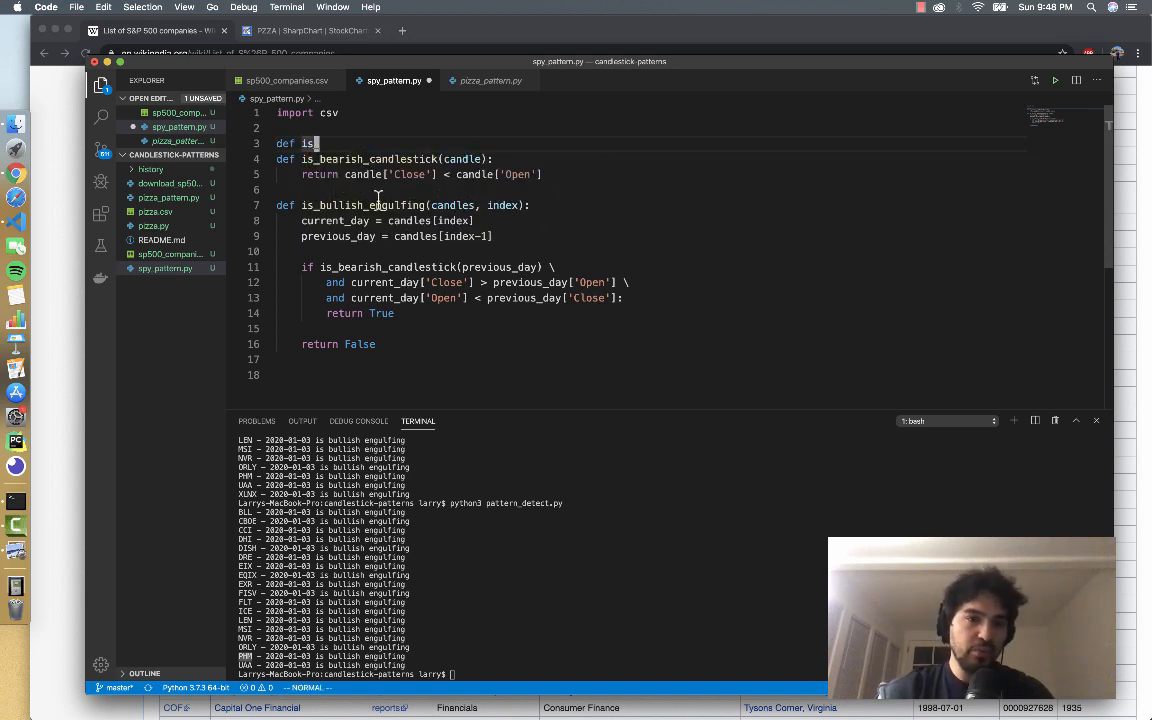
{"action": "type", "text": "_"}
{"action": "key", "text": "b"}
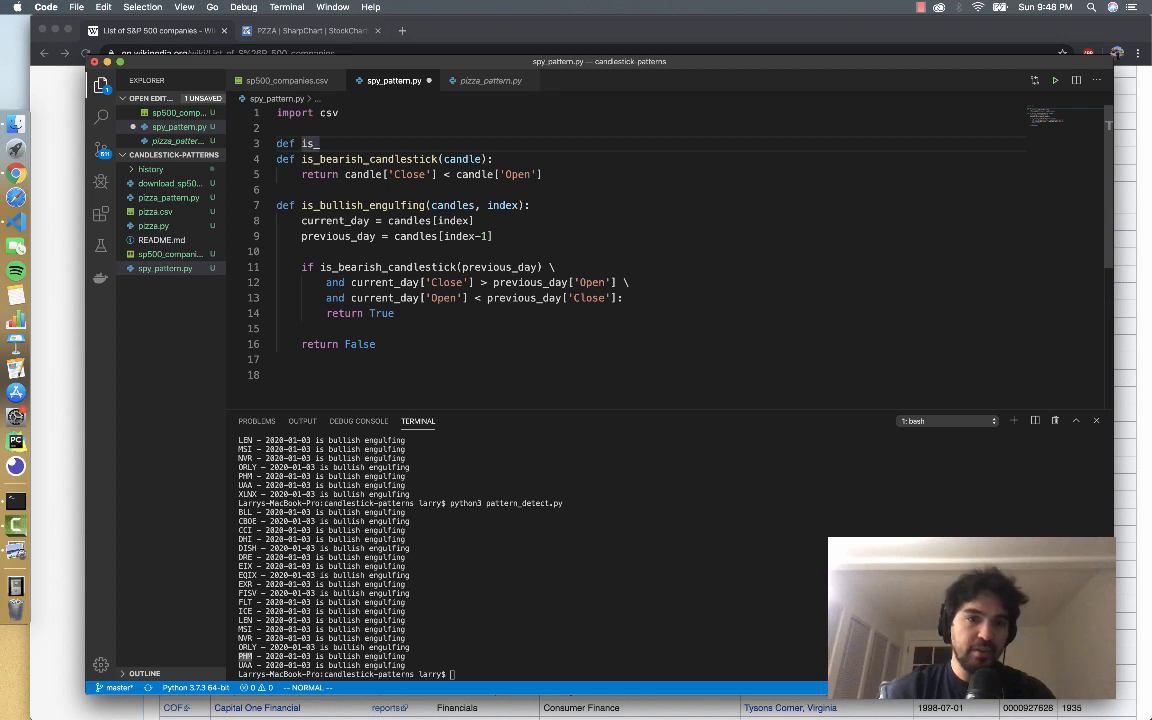
{"action": "type", "text": "AbullisH_can"}
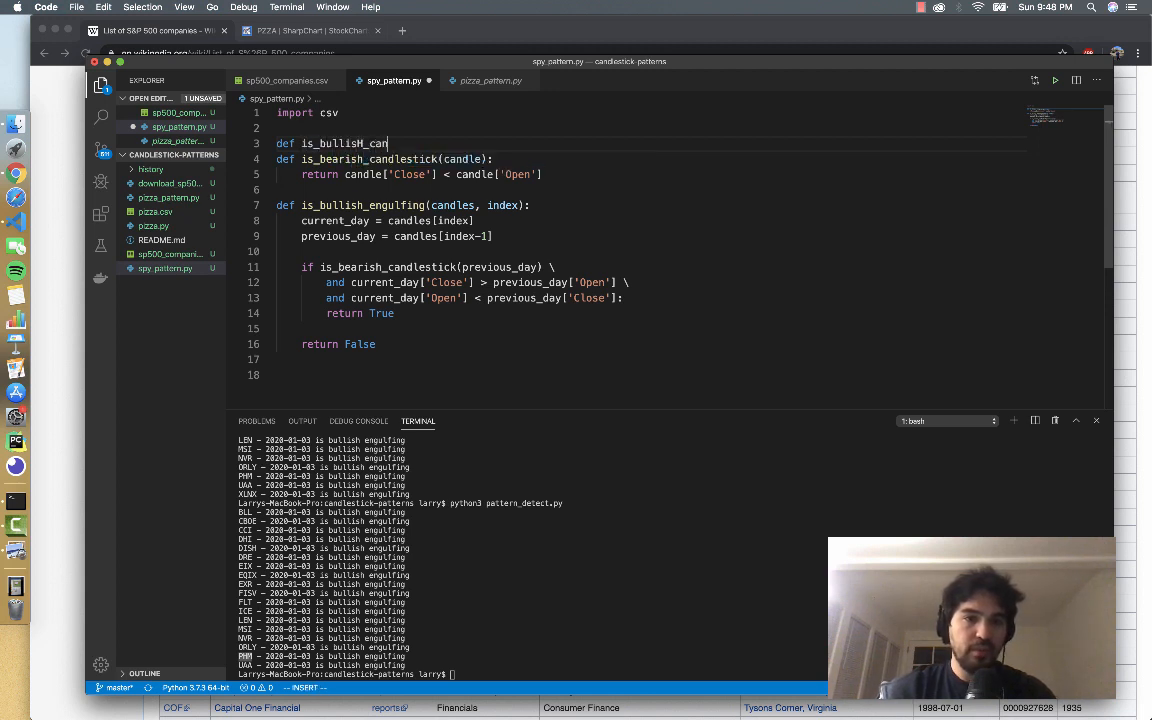
{"action": "key", "text": "BackSpace"}
{"action": "key", "text": "BackSpace"}
{"action": "type", "text": "h_candlesti"}
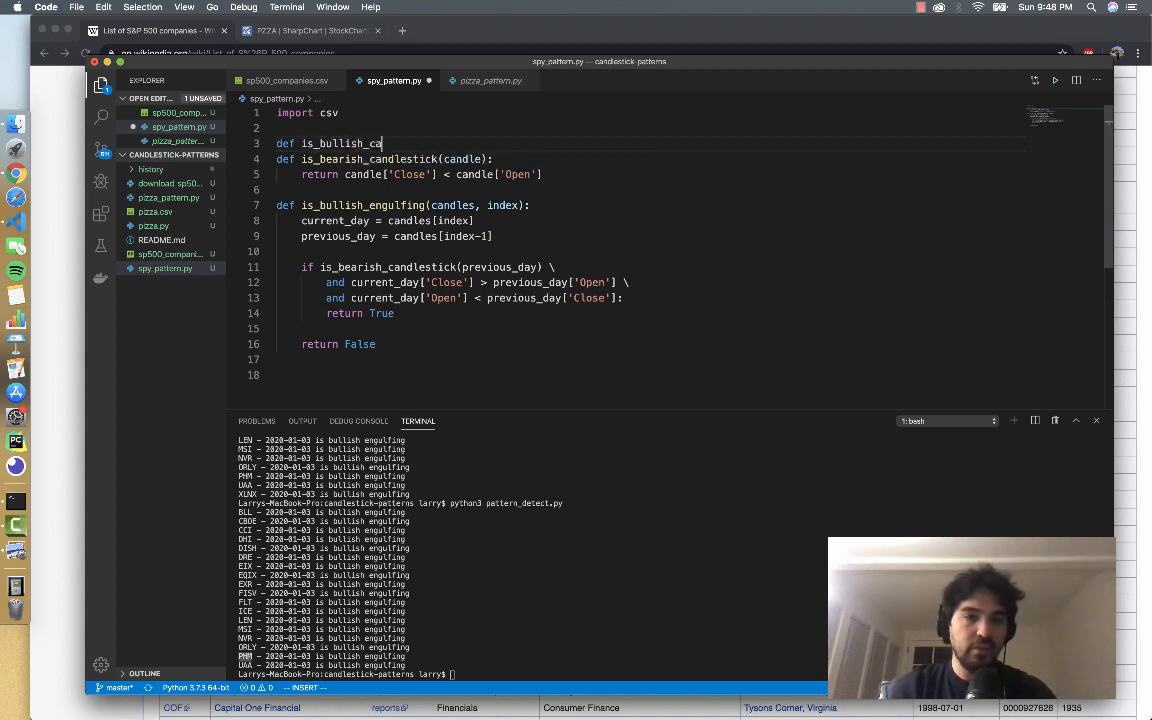
{"action": "type", "text": "ck(c"}
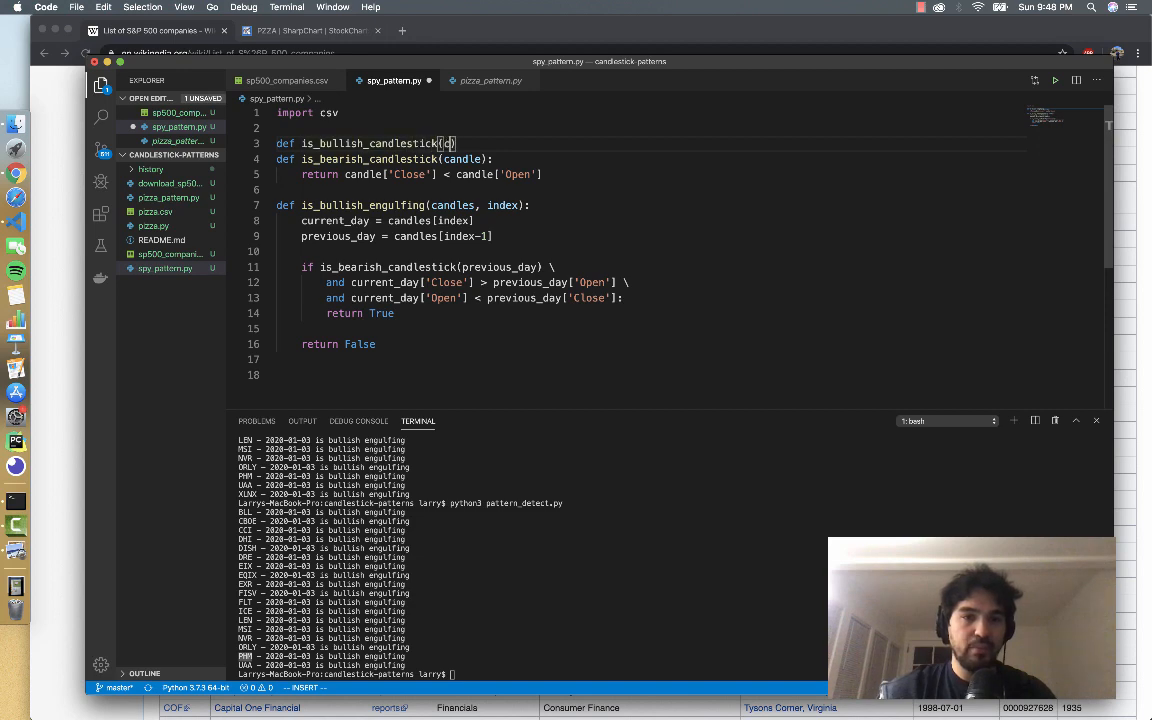
{"action": "type", "text": "andle"}
{"action": "key", "text": "Return"}
{"action": "type", "text": "return "}
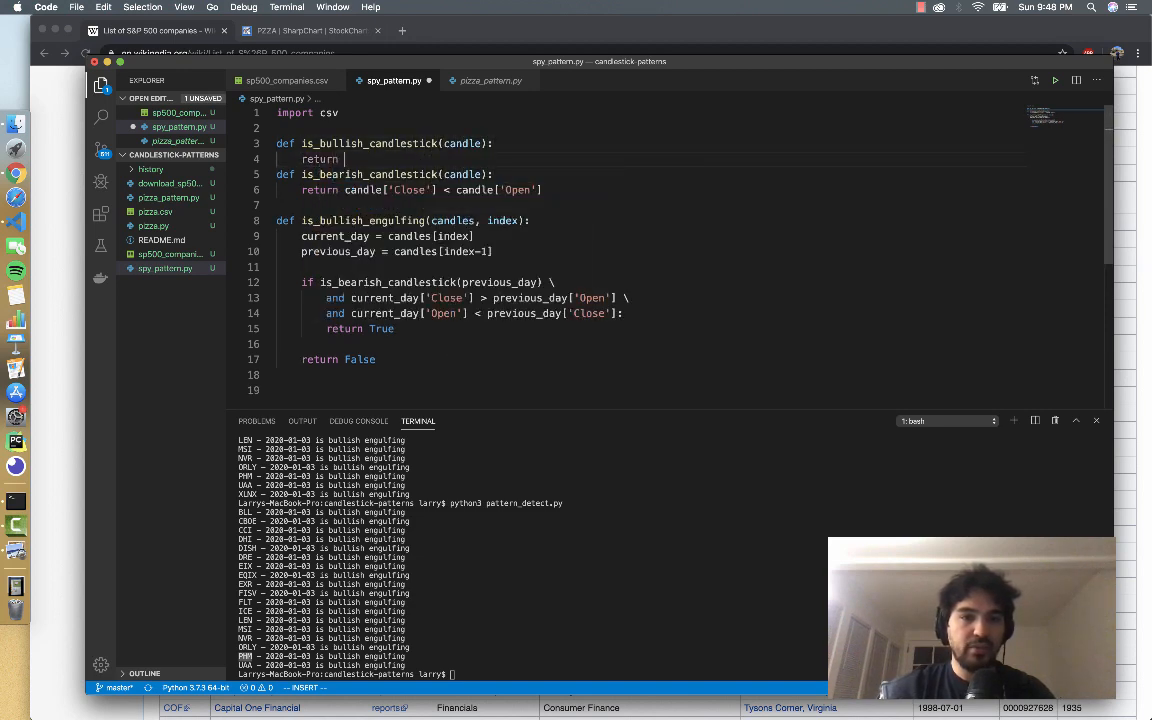
{"action": "type", "text": "candle['"}
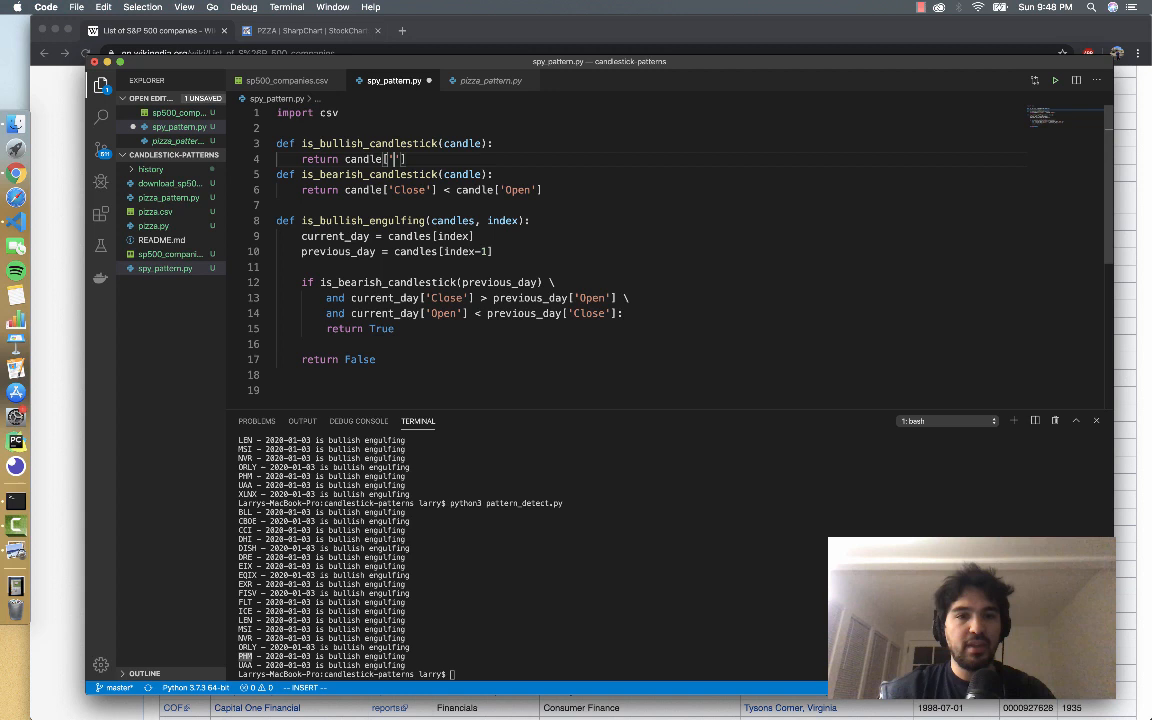
{"action": "type", "text": "Close'] > "}
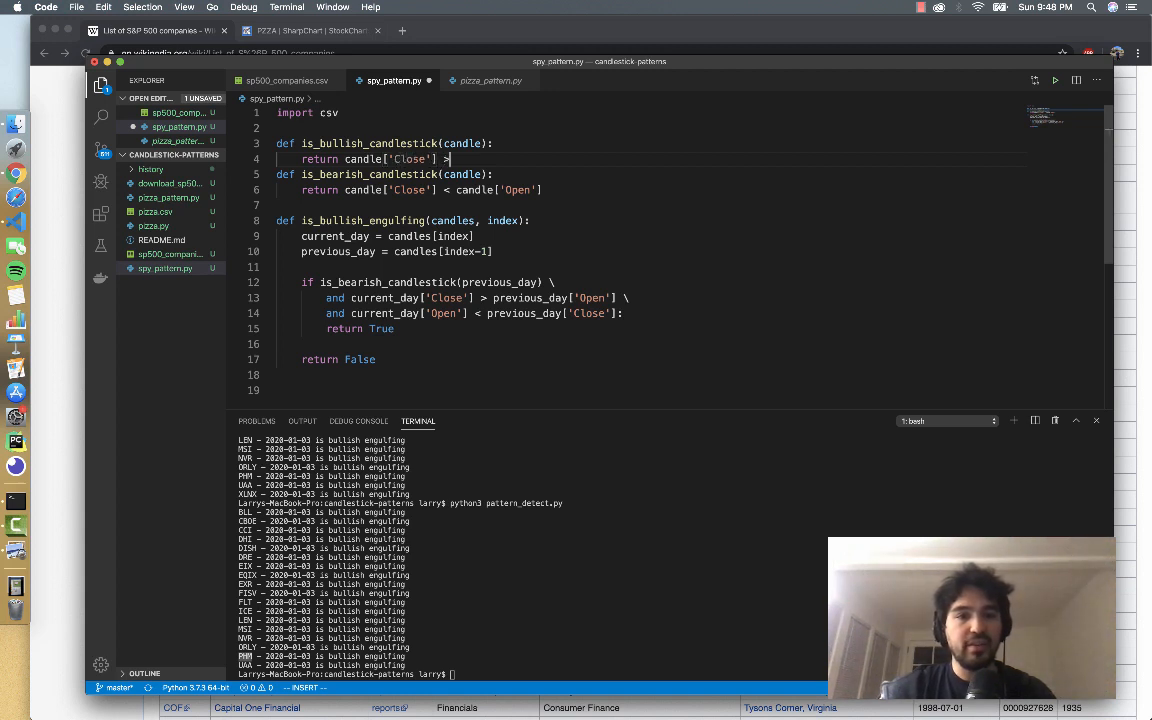
{"action": "type", "text": "candle['"}
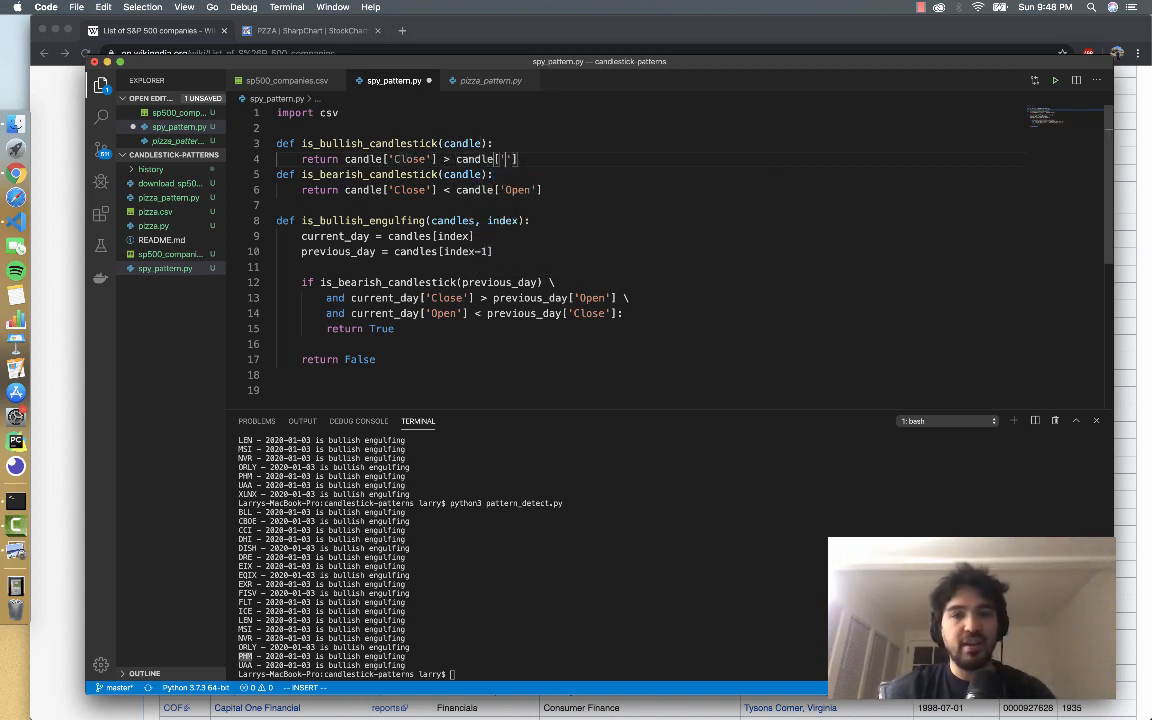
{"action": "type", "text": "Open"}
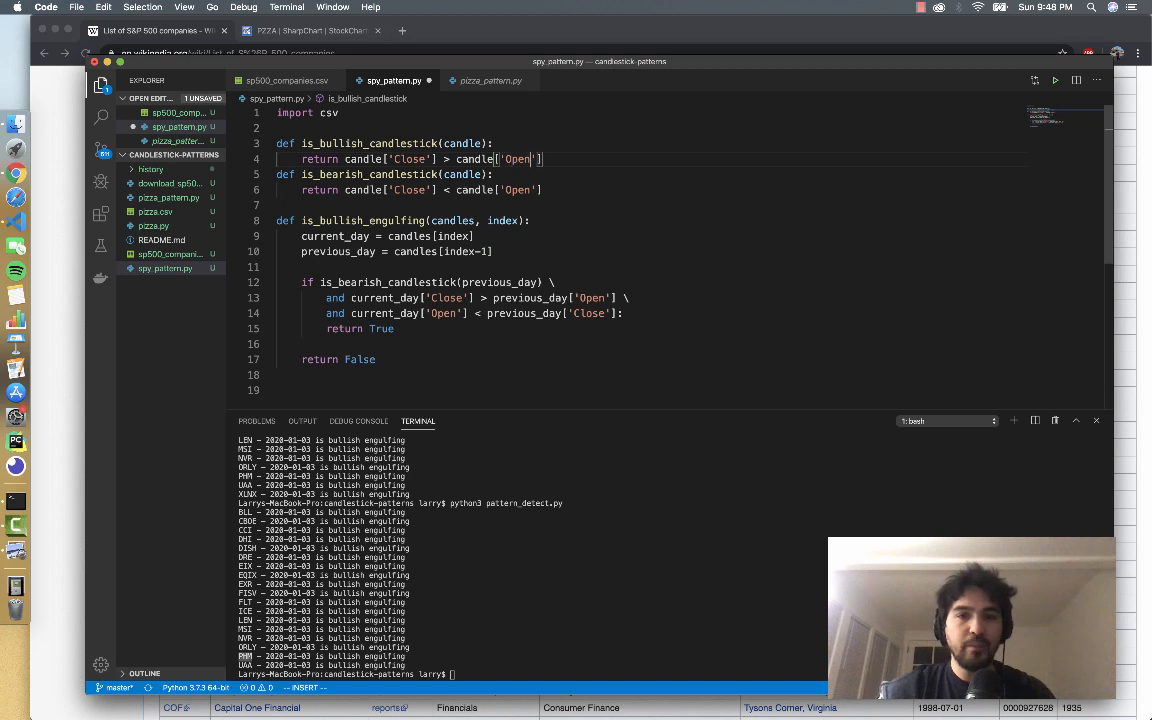
{"action": "key", "text": "Return"}
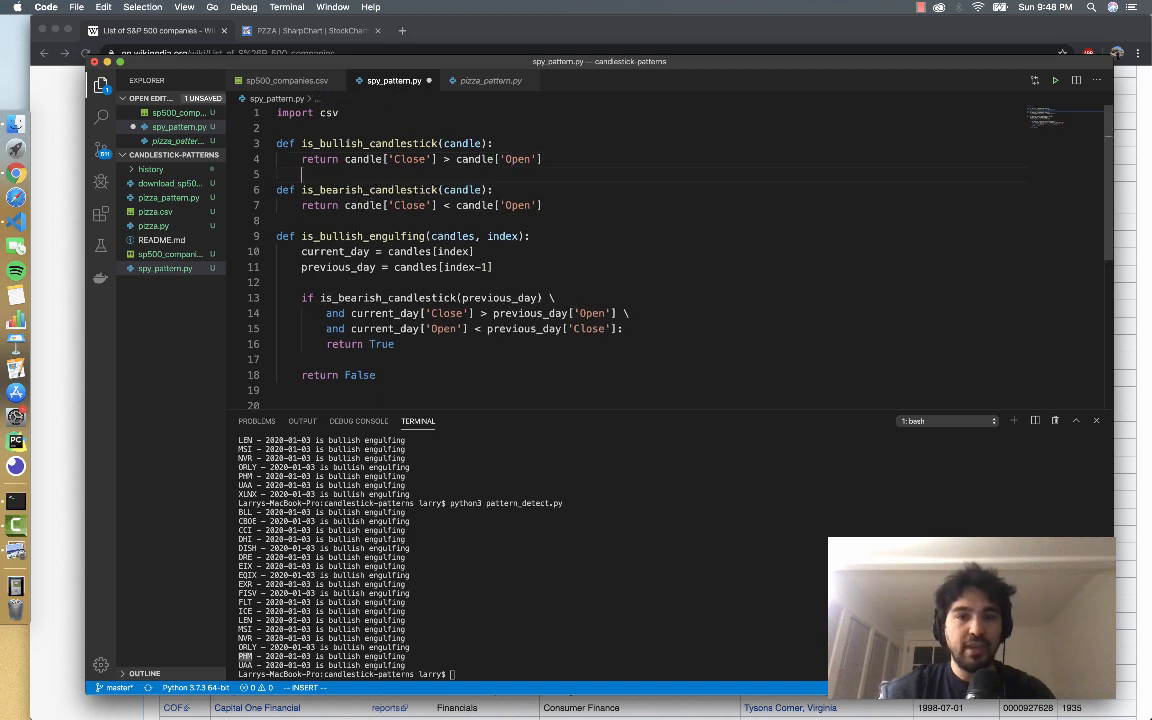
{"action": "scroll", "coordinate": [380, 335], "scroll_direction": "down", "scroll_amount": 3}
{"action": "left_click_drag", "start_coordinate": [399, 322], "coordinate": [269, 186]}
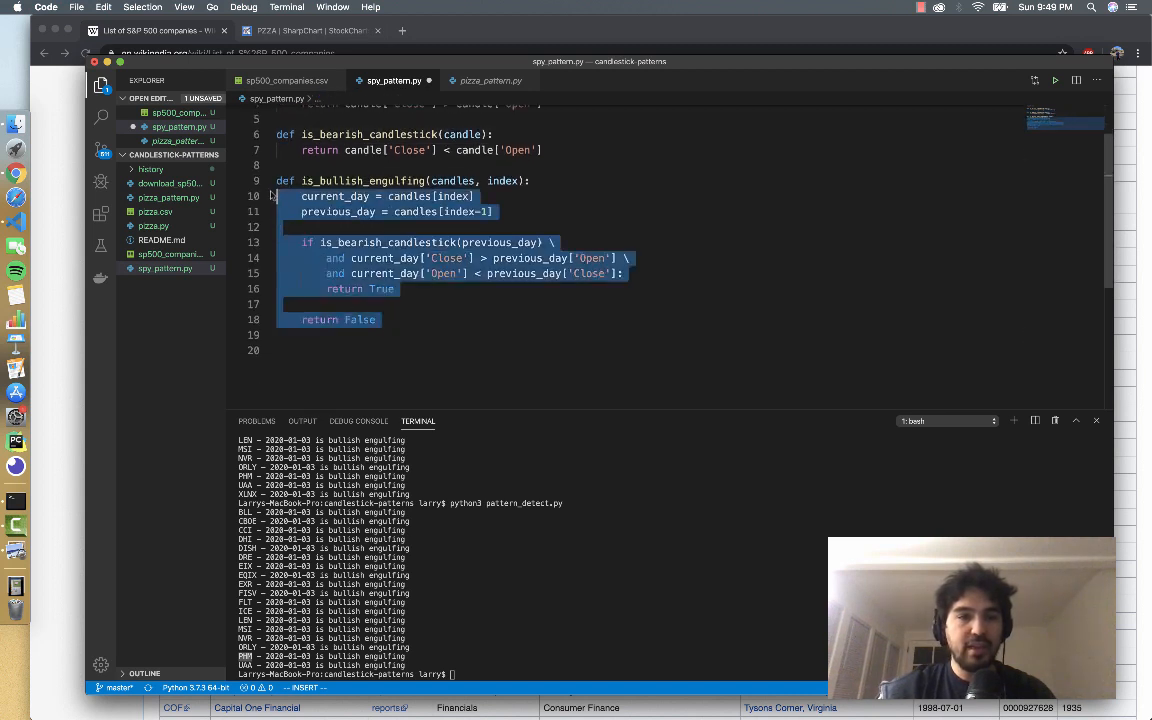
Step: Paste a duplicate of is_bullish_engulfing below and rename it is_bearish_engulfing
{"action": "left_click", "coordinate": [393, 303]}
{"action": "left_click", "coordinate": [411, 386]}
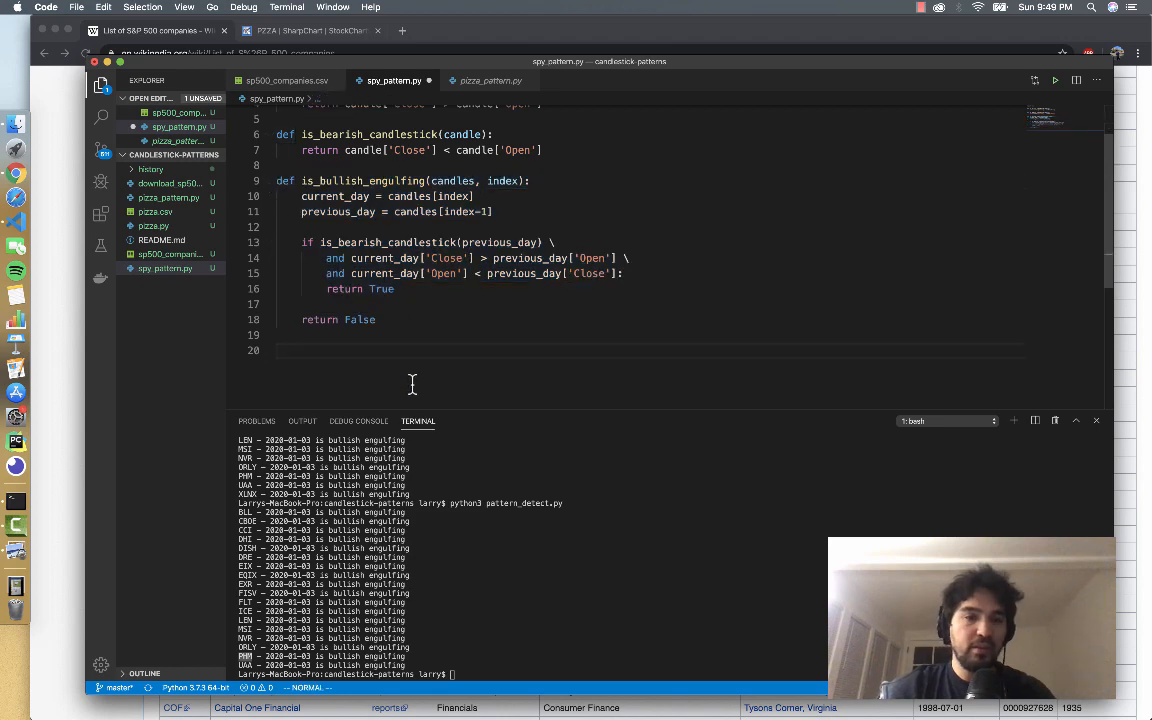
{"action": "type", "text": "def is_bullish_engulfing(candles, index):     current_day = candles[index]     previous_day = candles[index-1]      if is_bearish_candlestick(previous_day) \\         and current_day['Close'] > previous_day['Open'] \\         and current_day['Open'] < previous_day['Close']:         return True      return False"}
{"action": "left_click", "coordinate": [363, 231]}
{"action": "key", "text": "BackSpace"}
{"action": "key", "text": "BackSpace"}
{"action": "key", "text": "BackSpace"}
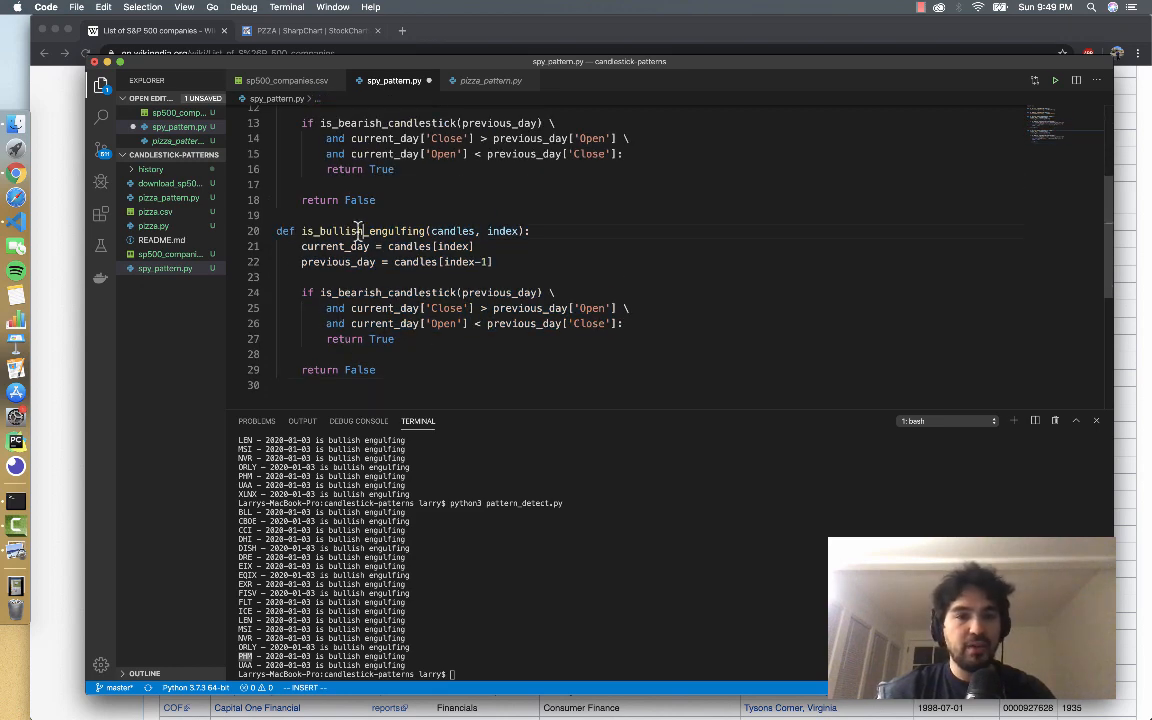
{"action": "key", "text": "BackSpace"}
{"action": "key", "text": "BackSpace"}
{"action": "scroll", "coordinate": [450, 200], "scroll_direction": "up", "scroll_amount": 3}
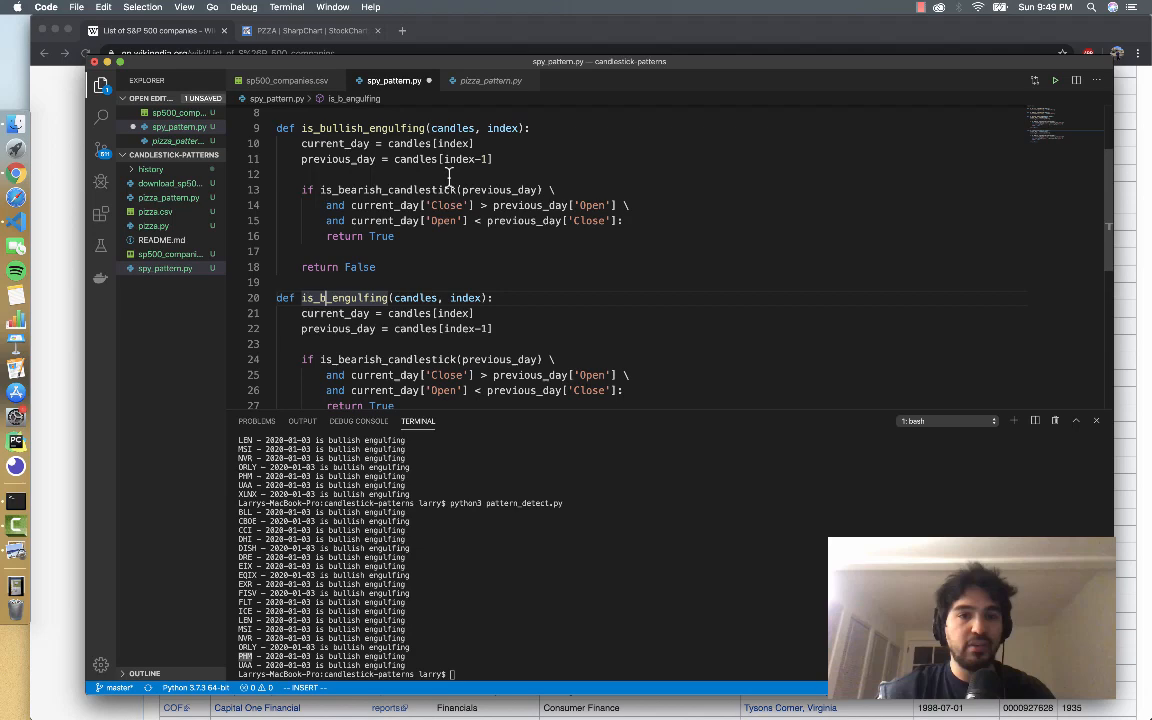
{"action": "scroll", "coordinate": [461, 176], "scroll_direction": "down", "scroll_amount": 4}
{"action": "scroll", "coordinate": [461, 176], "scroll_direction": "up", "scroll_amount": 1}
{"action": "type", "text": "e"}
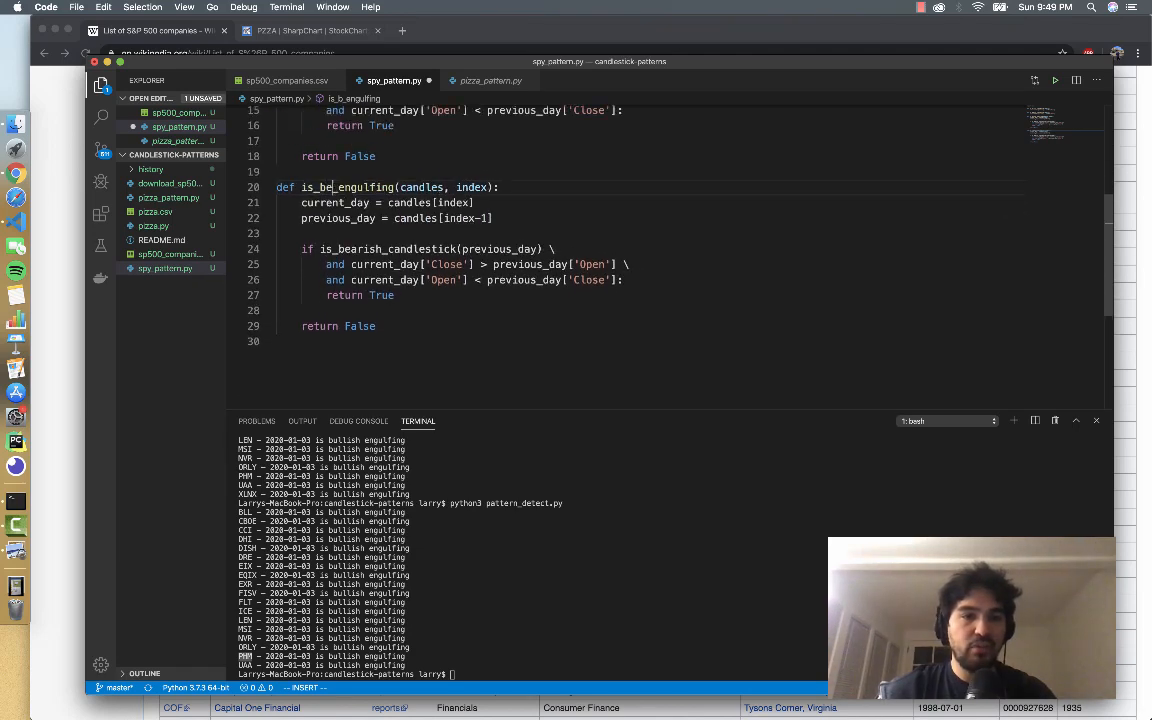
{"action": "type", "text": "arish"}
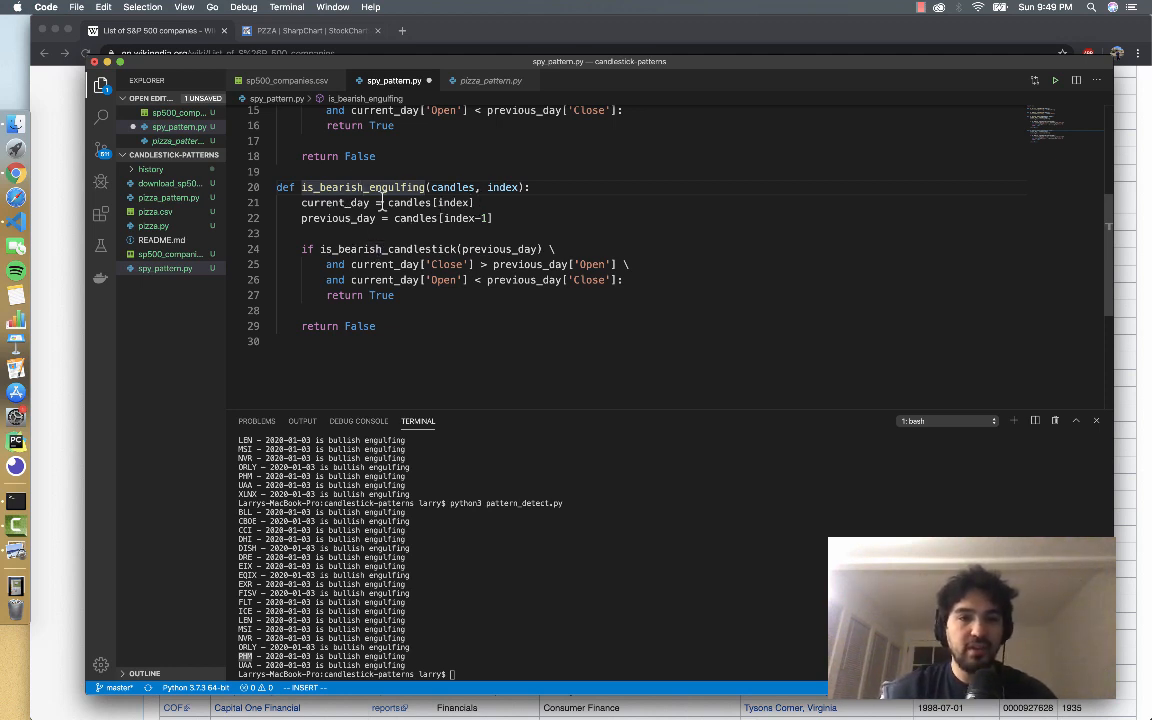
Step: Make the previous-day check bullish and swap the Open/Close keys on line 25, then save
{"action": "left_click", "coordinate": [382, 249]}
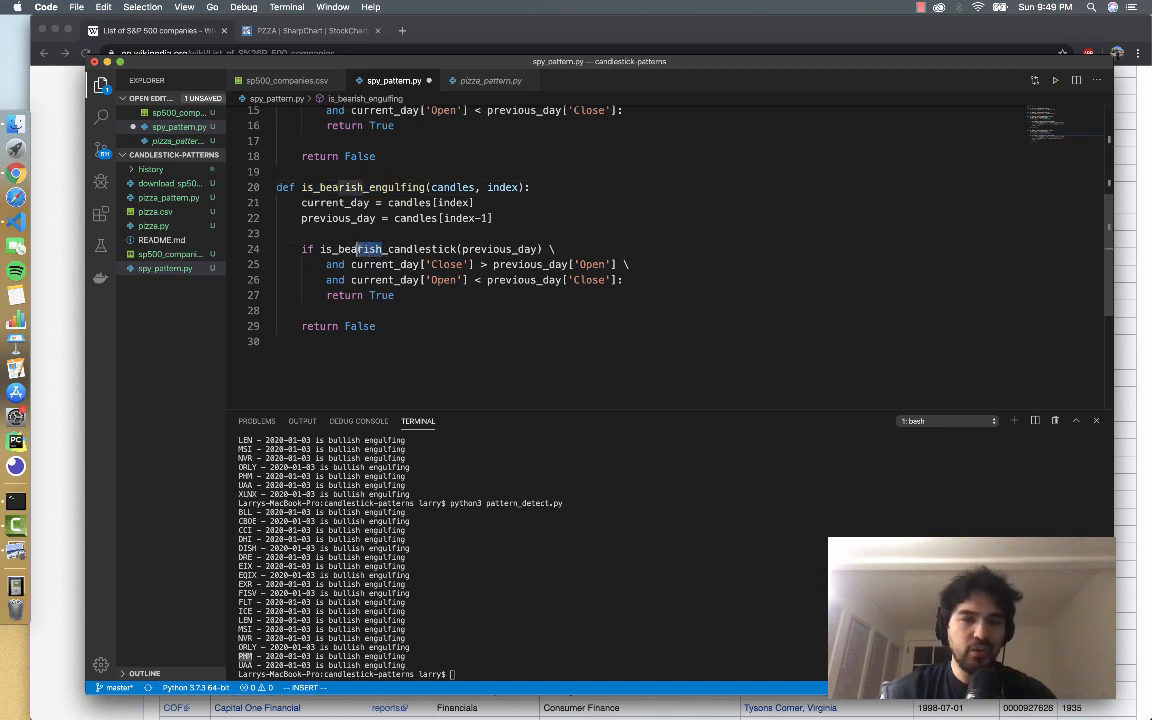
{"action": "key", "text": "BackSpace"}
{"action": "key", "text": "BackSpace"}
{"action": "key", "text": "BackSpace"}
{"action": "type", "text": "ullish"}
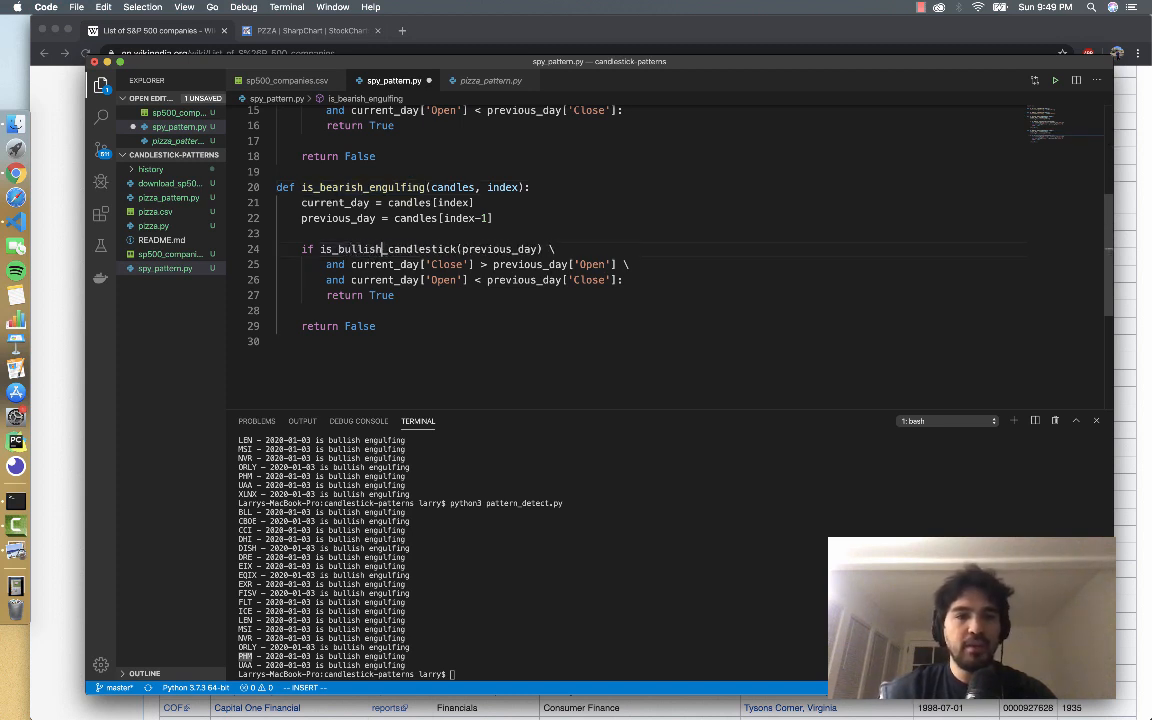
{"action": "left_click", "coordinate": [413, 260]}
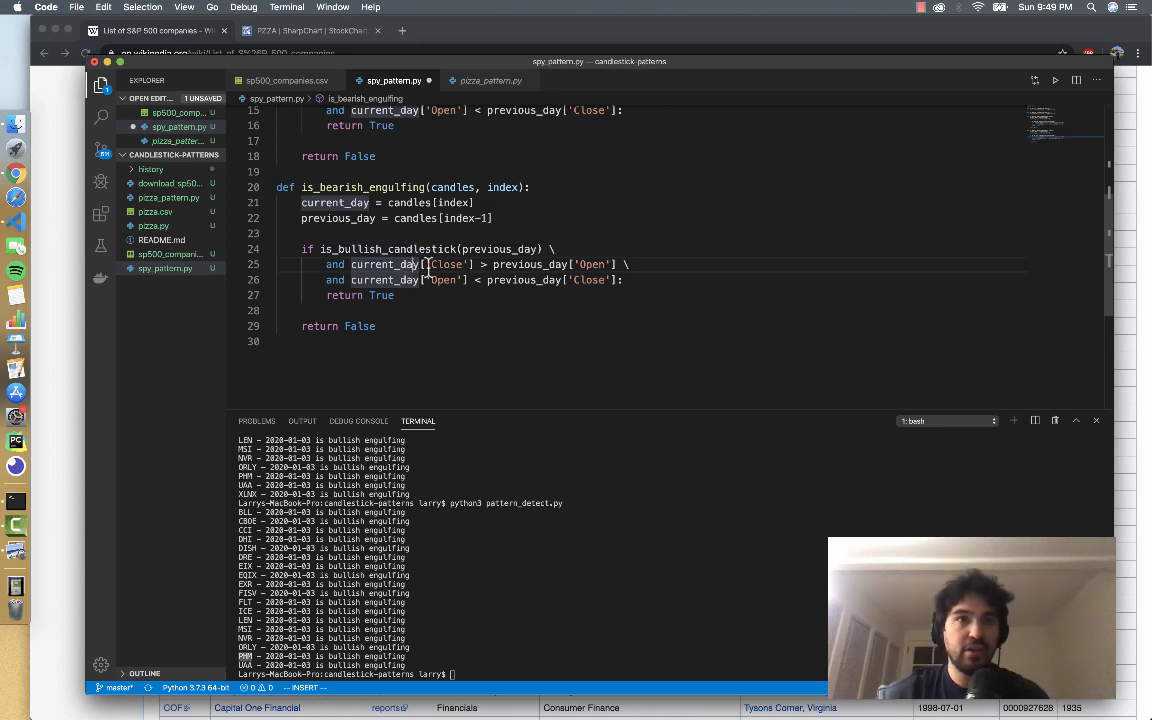
{"action": "left_click", "coordinate": [436, 265]}
{"action": "key", "text": "BackSpace"}
{"action": "type", "text": "\\\\\\"}
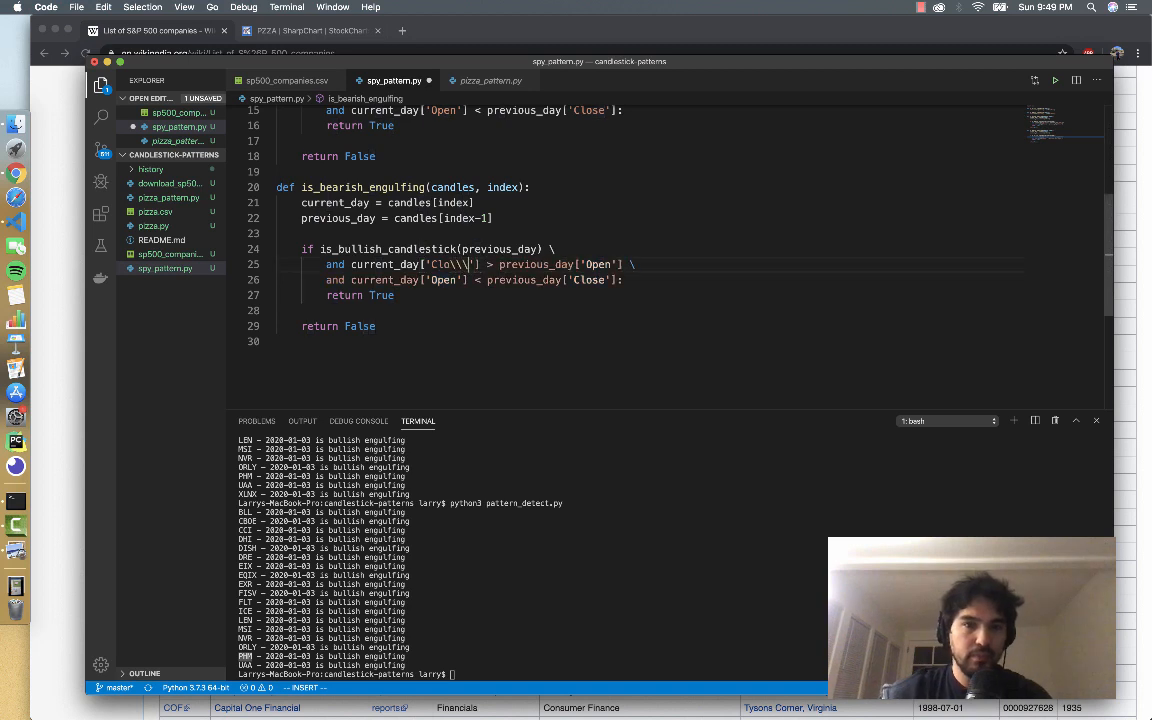
{"action": "key", "text": "BackSpace"}
{"action": "key", "text": "BackSpace"}
{"action": "key", "text": "BackSpace"}
{"action": "key", "text": "BackSpace"}
{"action": "type", "text": "Op"}
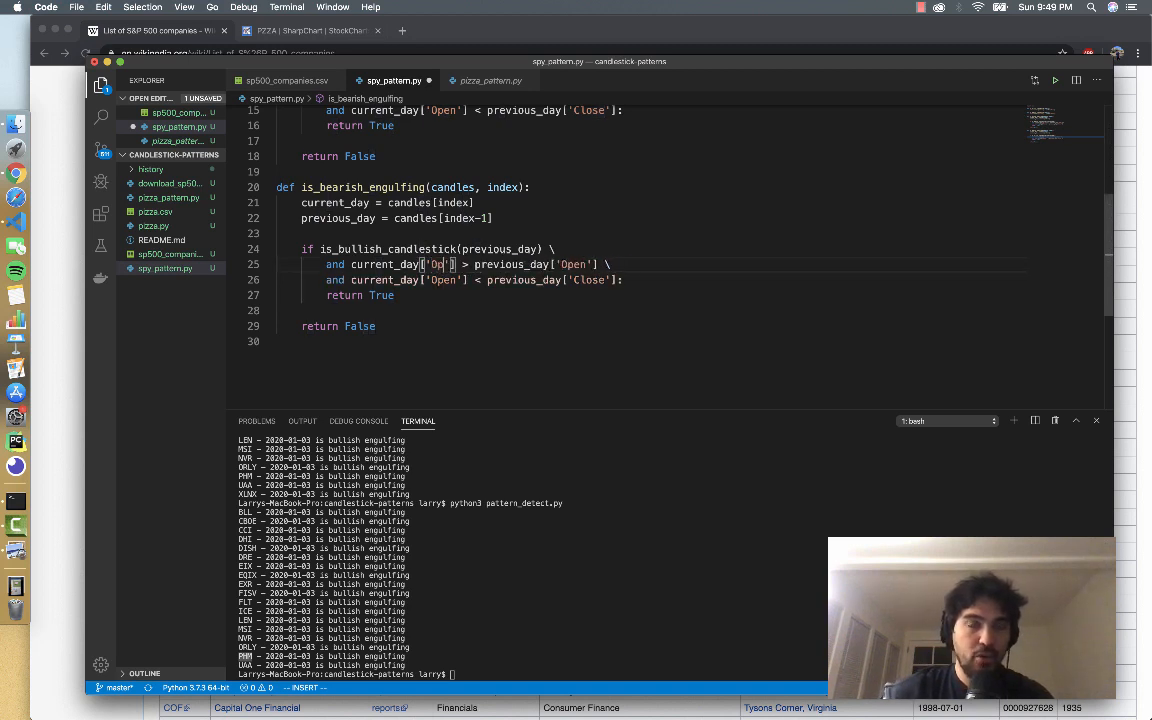
{"action": "type", "text": "en"}
{"action": "left_click", "coordinate": [503, 264]}
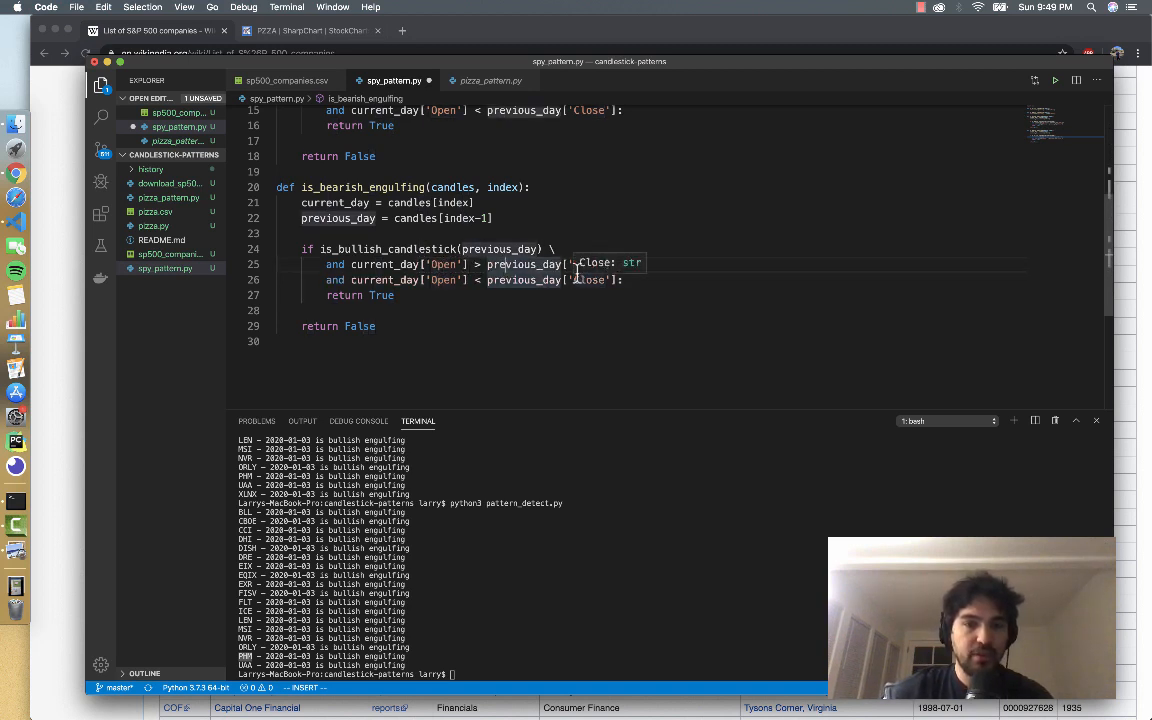
{"action": "left_click", "coordinate": [586, 264]}
{"action": "key", "text": "BackSpace"}
{"action": "key", "text": "BackSpace"}
{"action": "key", "text": "BackSpace"}
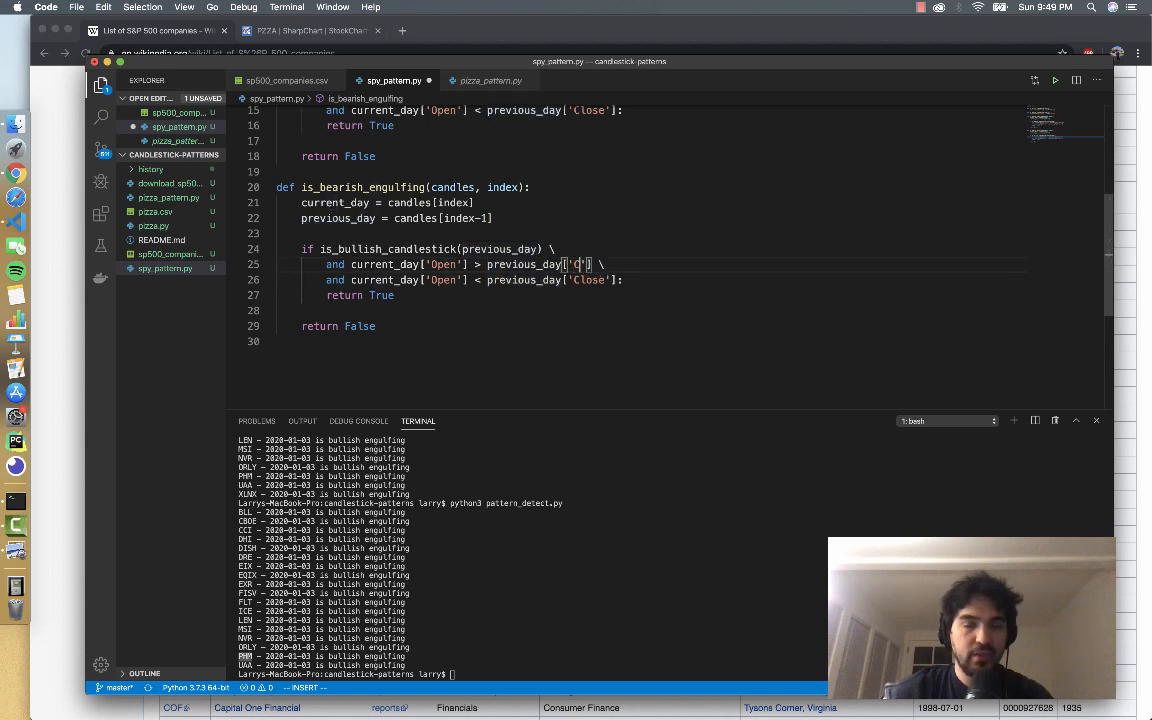
{"action": "type", "text": "Clo"}
{"action": "type", "text": "se"}
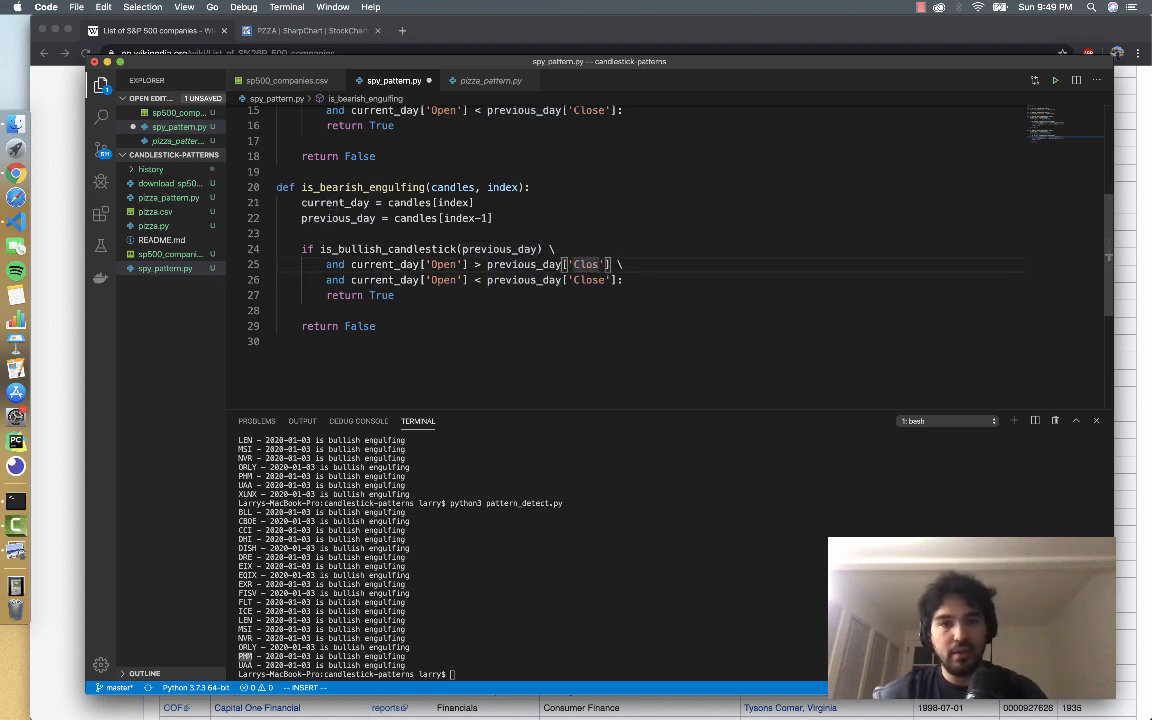
{"action": "key", "text": "super+s"}
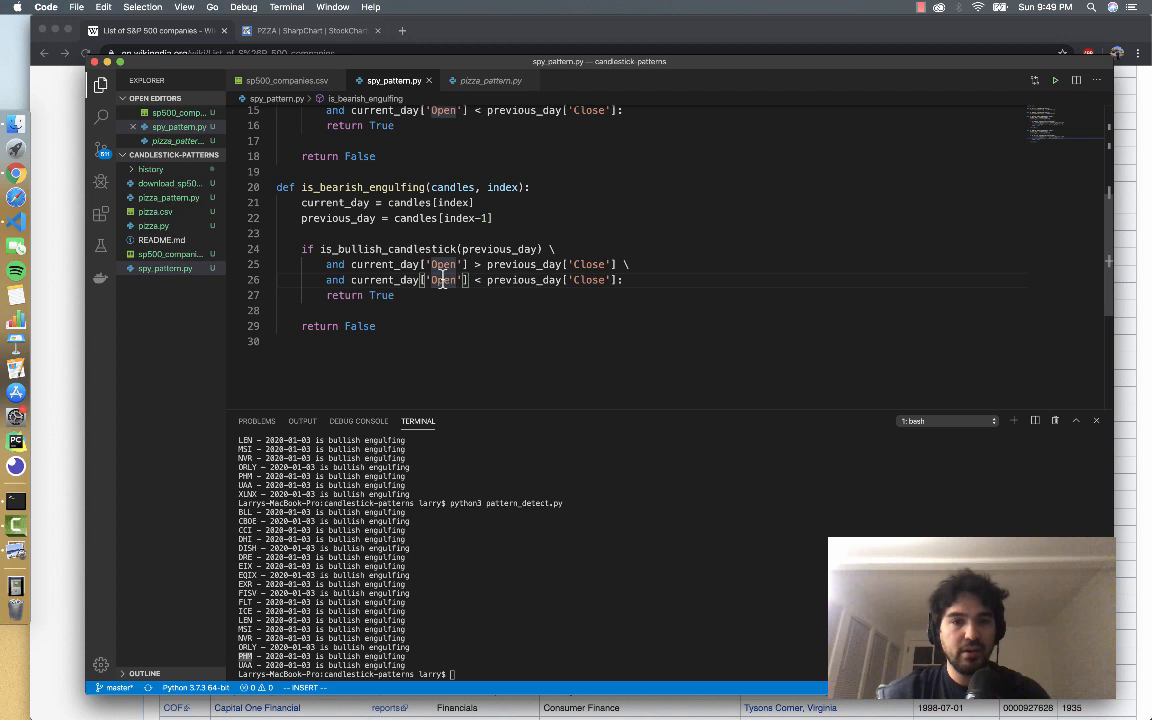
Step: Swap the Open/Close keys on line 26 so today's Close is below previous Open, and save
{"action": "double_click", "coordinate": [443, 280]}
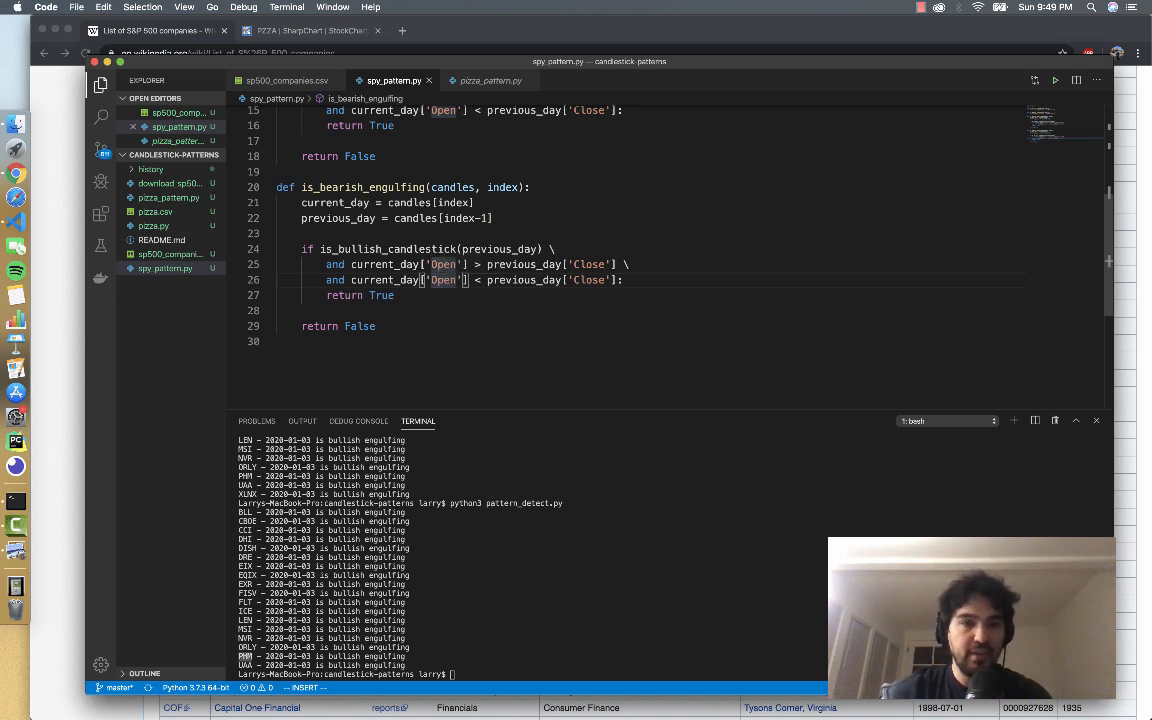
{"action": "type", "text": "Close"}
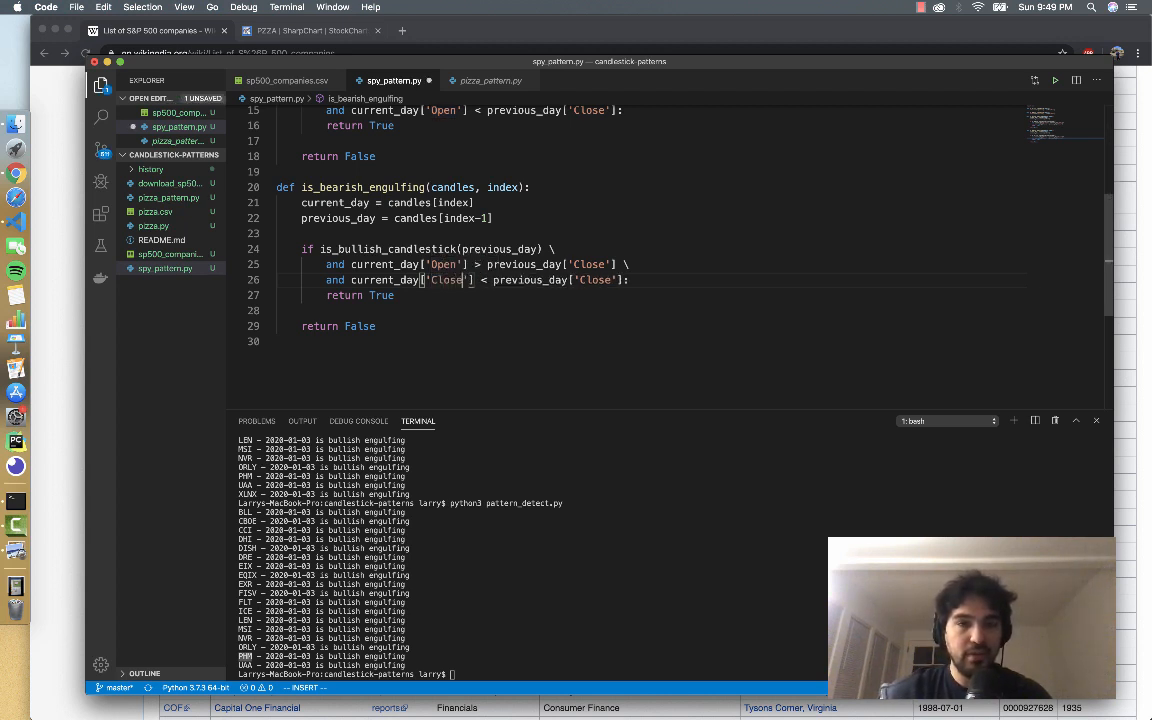
{"action": "key", "text": "super+s"}
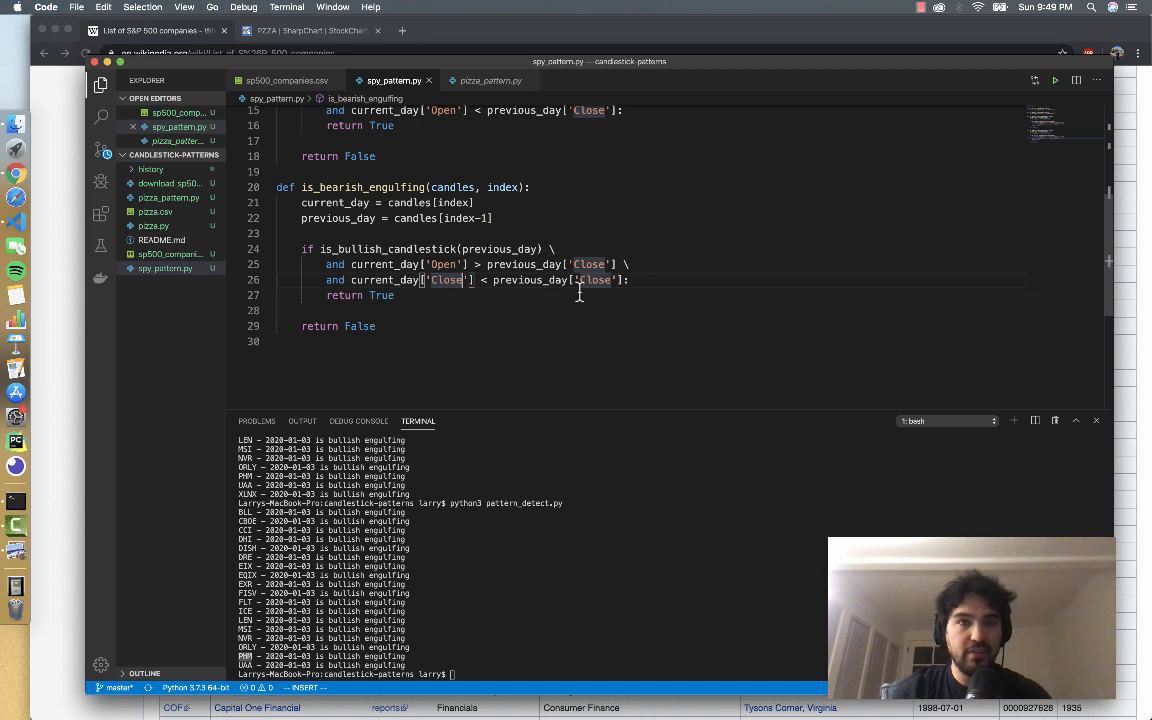
{"action": "left_click", "coordinate": [603, 280]}
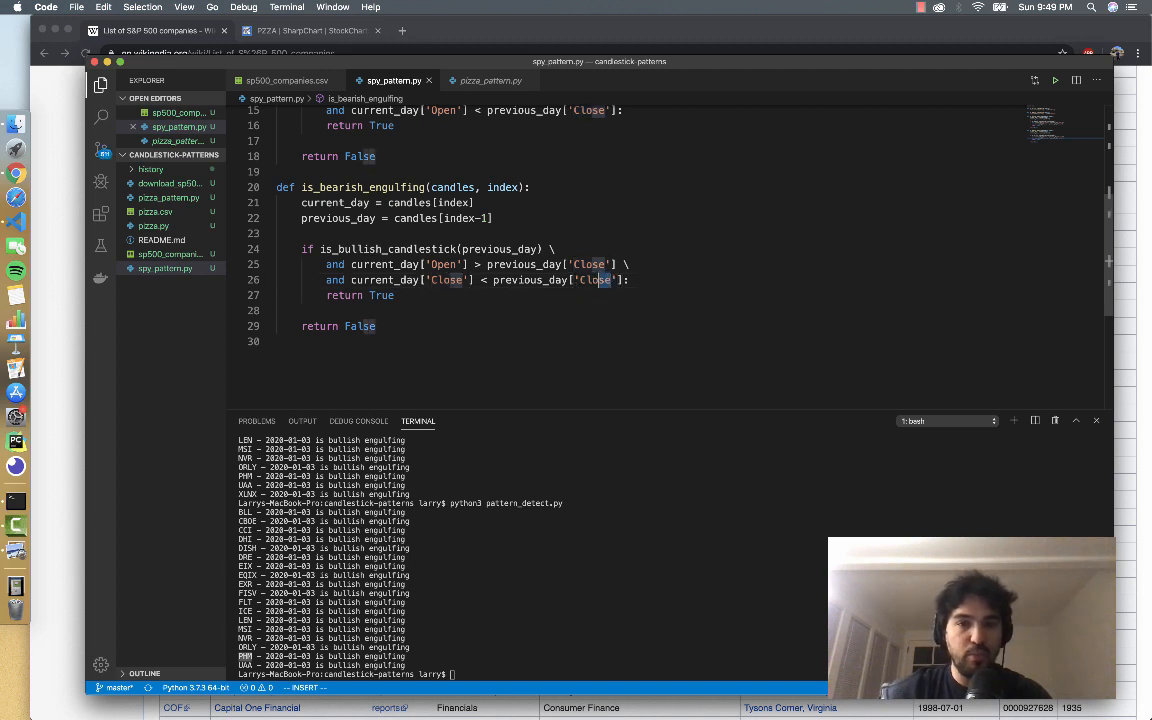
{"action": "double_click", "coordinate": [603, 280]}
{"action": "key", "text": "BackSpace"}
{"action": "type", "text": "n"}
{"action": "key", "text": "super+s"}
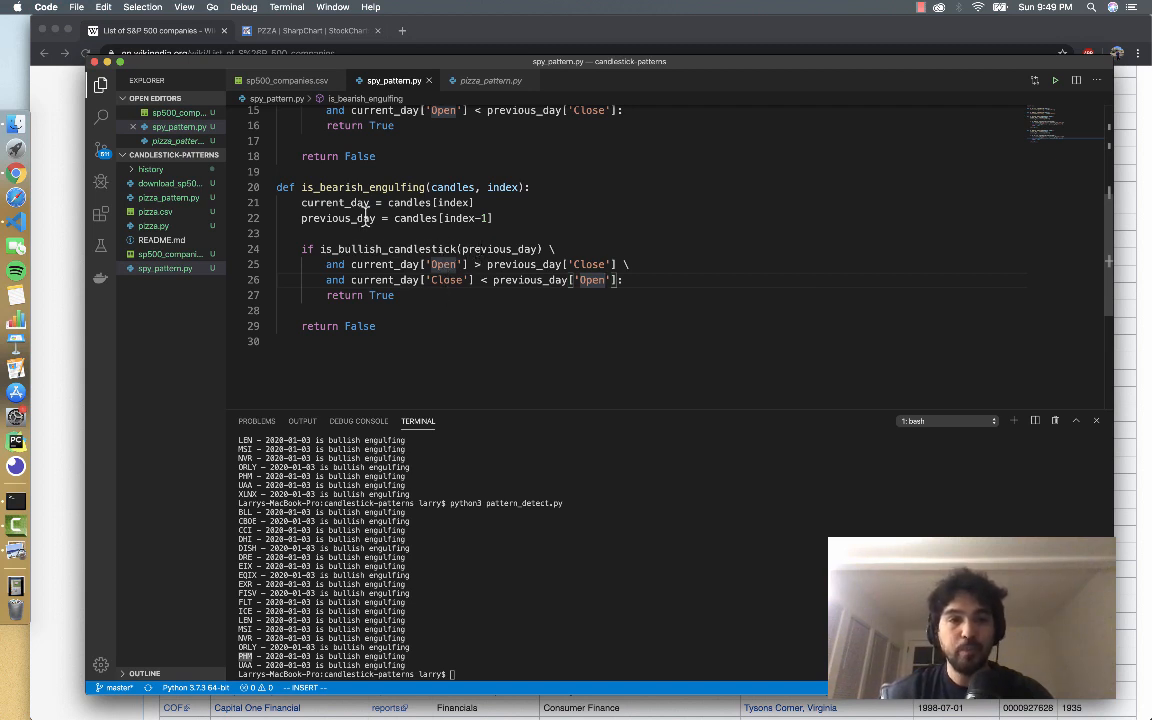
{"action": "left_click", "coordinate": [395, 336]}
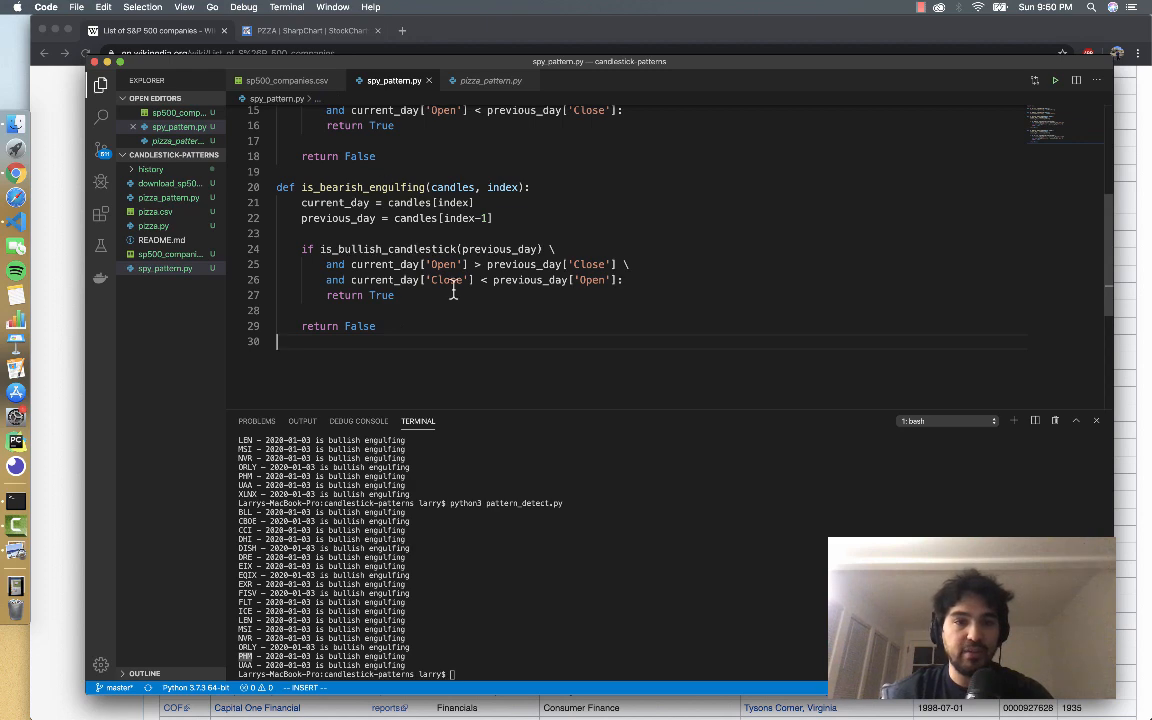
Step: After glancing at sp500_companies.csv, add a line opening 'sp500_companies.csv' below the functions
{"action": "key", "text": "Return"}
{"action": "key", "text": "Return"}
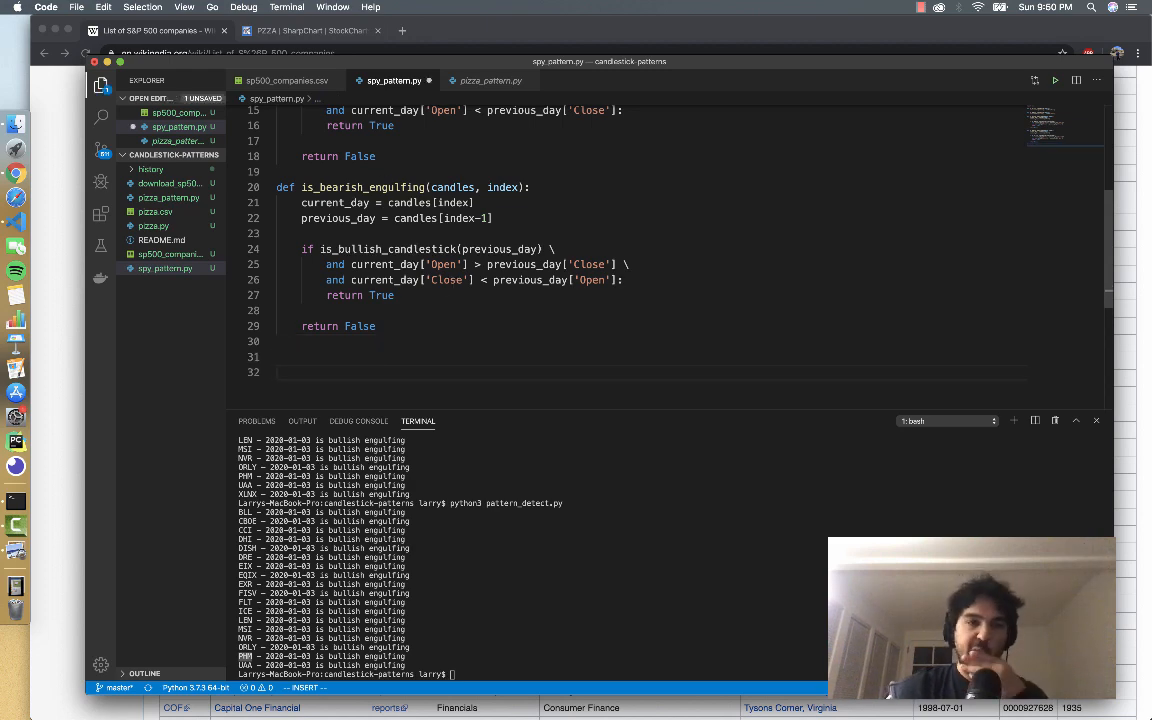
{"action": "left_click", "coordinate": [170, 254]}
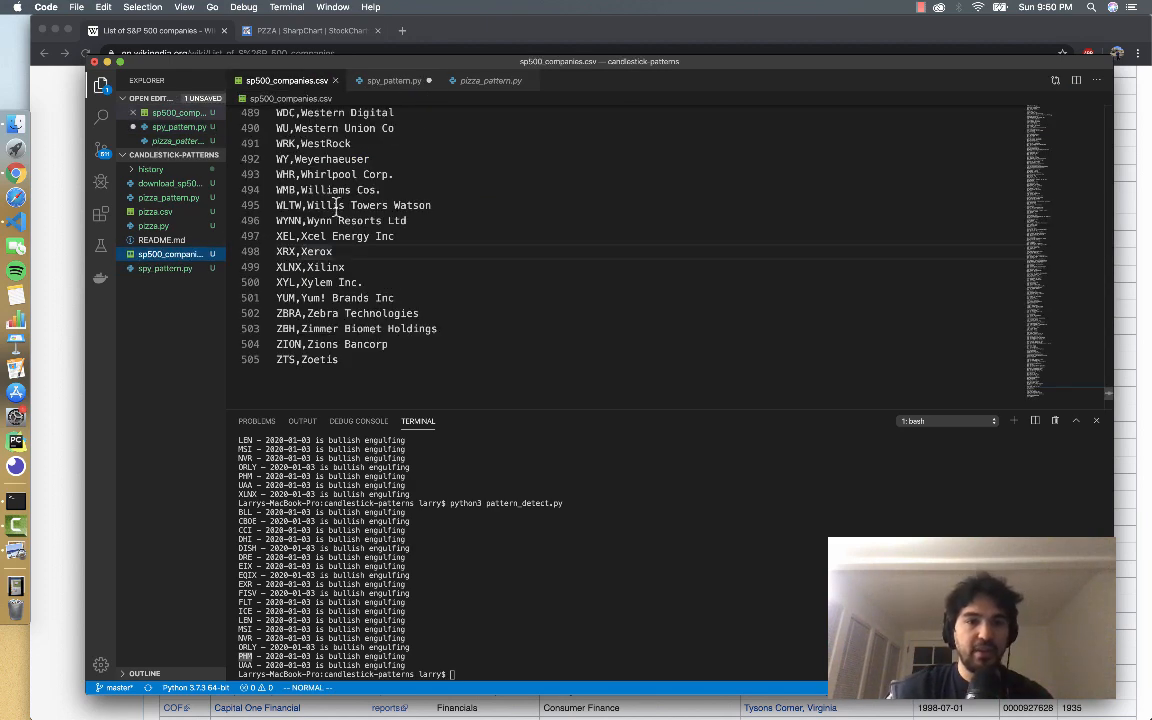
{"action": "scroll", "coordinate": [337, 206], "scroll_direction": "up", "scroll_amount": 10}
{"action": "scroll", "coordinate": [337, 206], "scroll_direction": "up", "scroll_amount": 15}
{"action": "scroll", "coordinate": [304, 175], "scroll_direction": "up", "scroll_amount": 10}
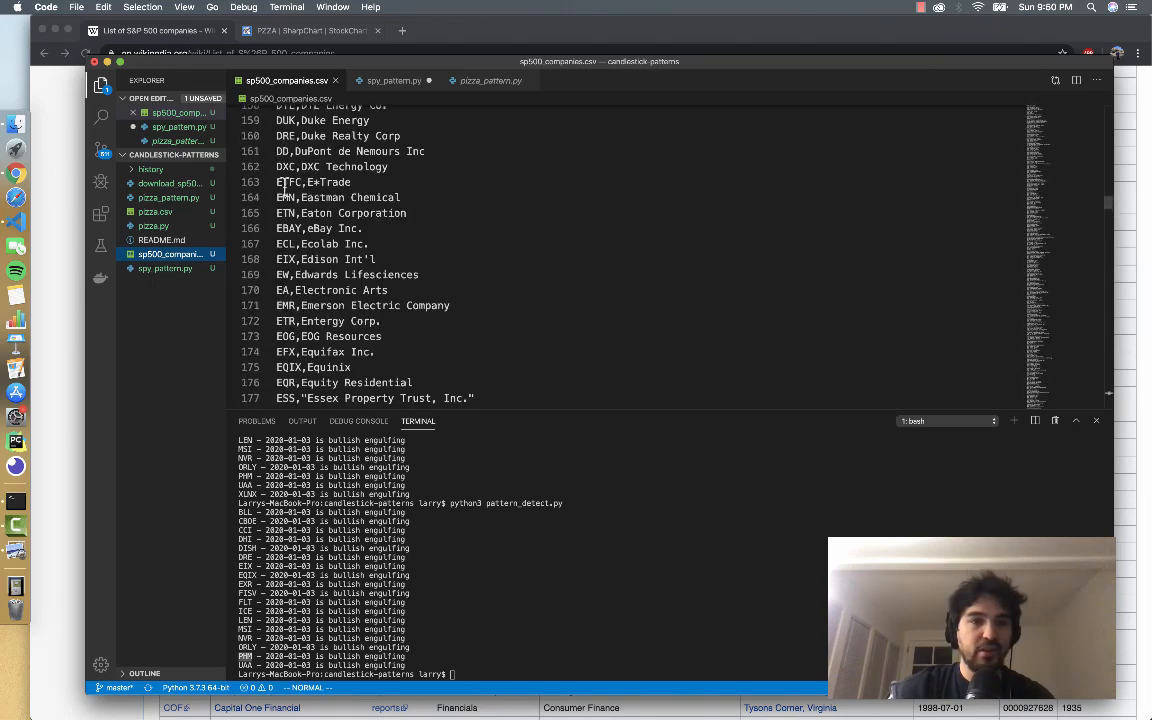
{"action": "mouse_move", "coordinate": [170, 200]}
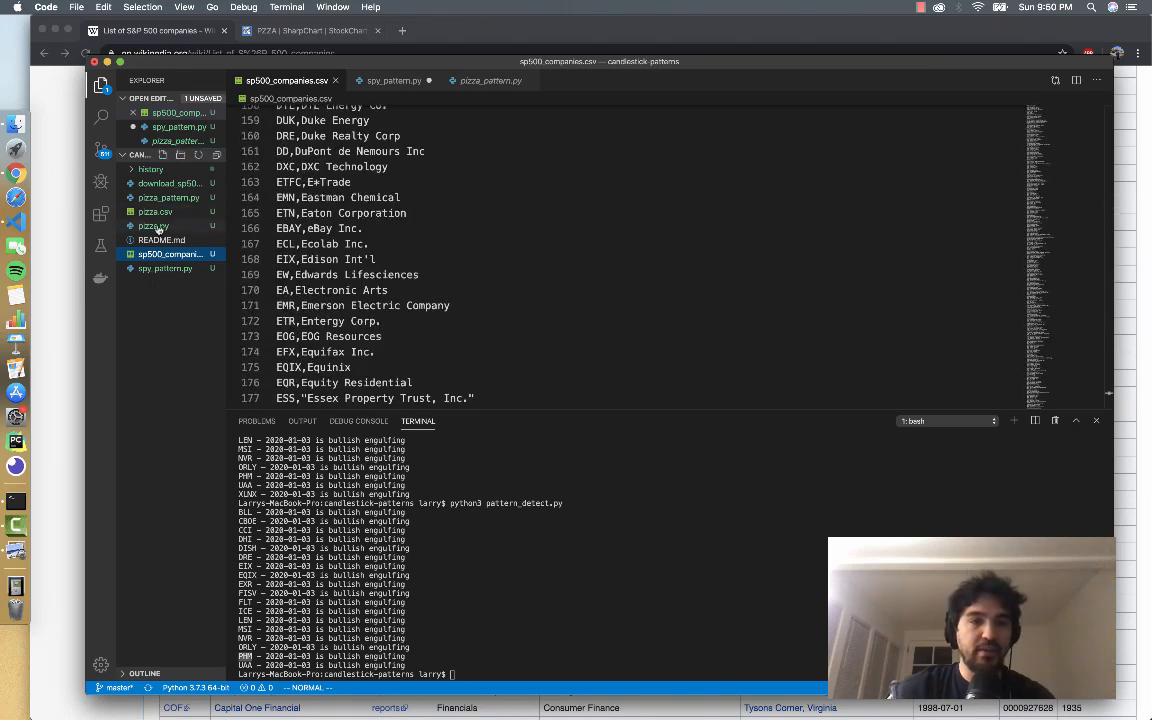
{"action": "left_click", "coordinate": [166, 268]}
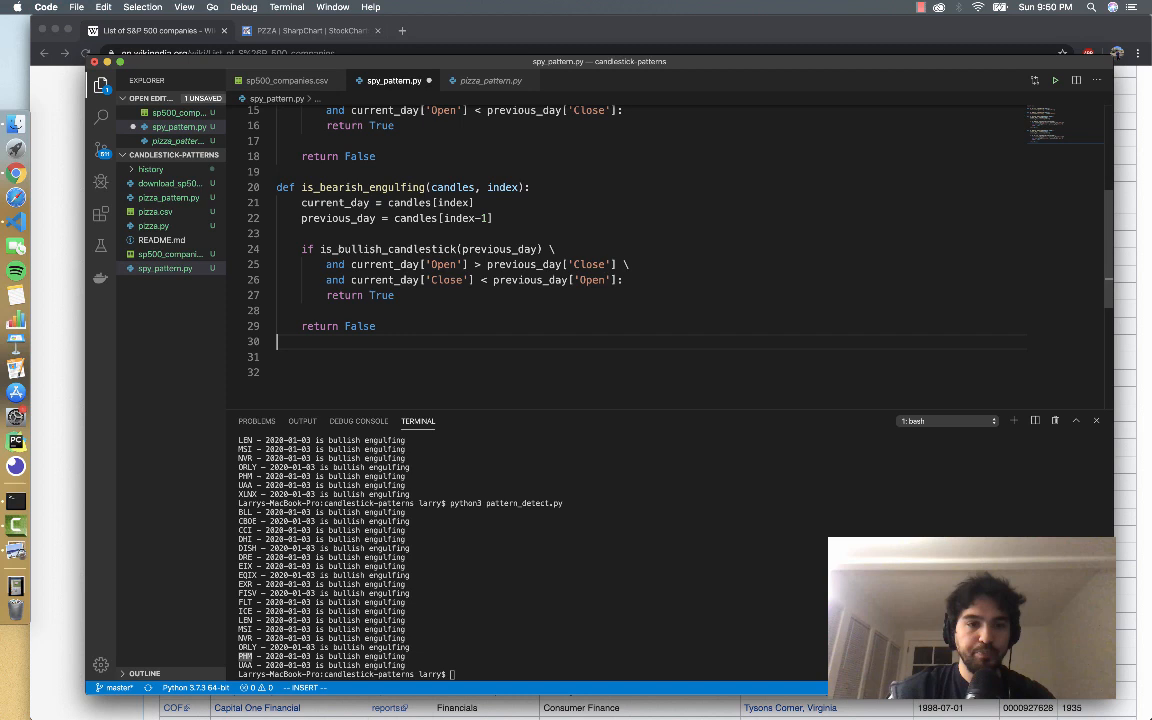
{"action": "key", "text": "Return"}
{"action": "key", "text": "Return"}
{"action": "type", "text": "sp500"}
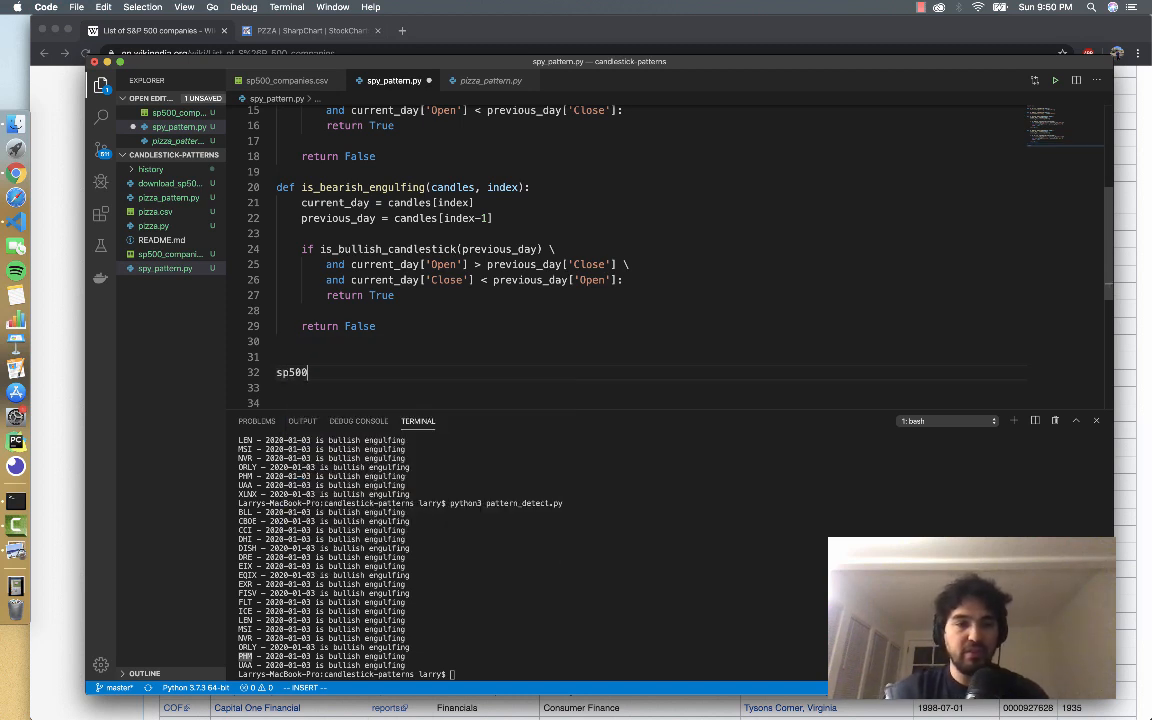
{"action": "type", "text": "_file = o"}
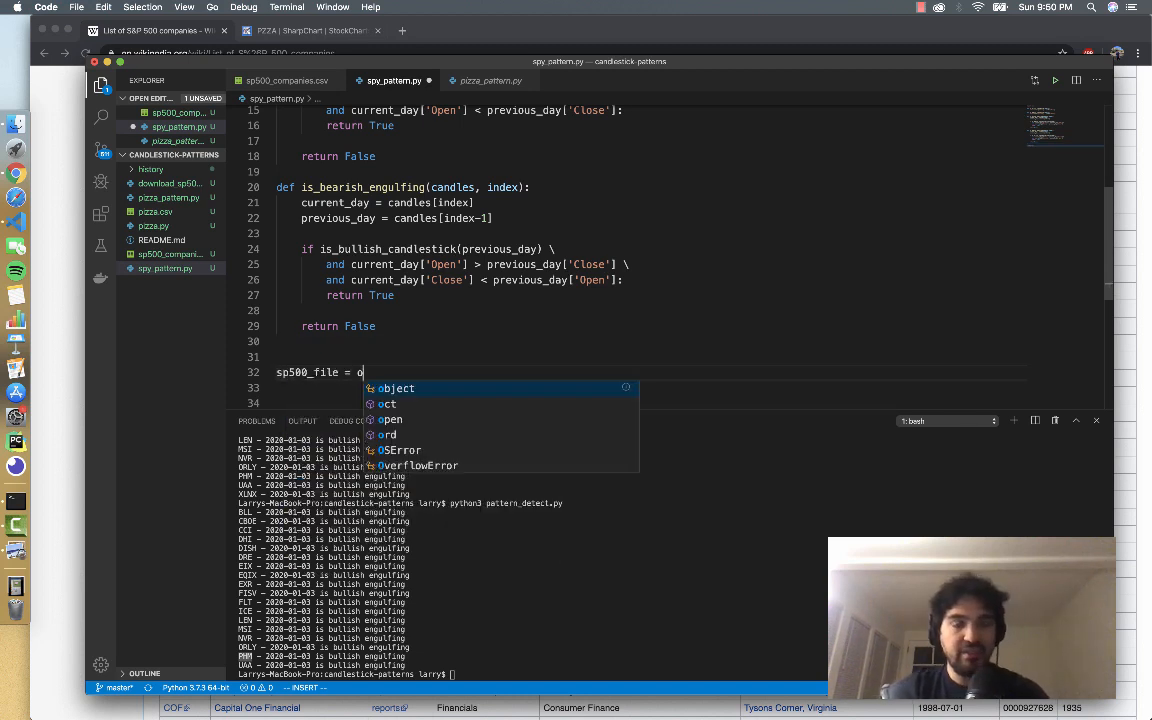
{"action": "type", "text": "pen('sp500"}
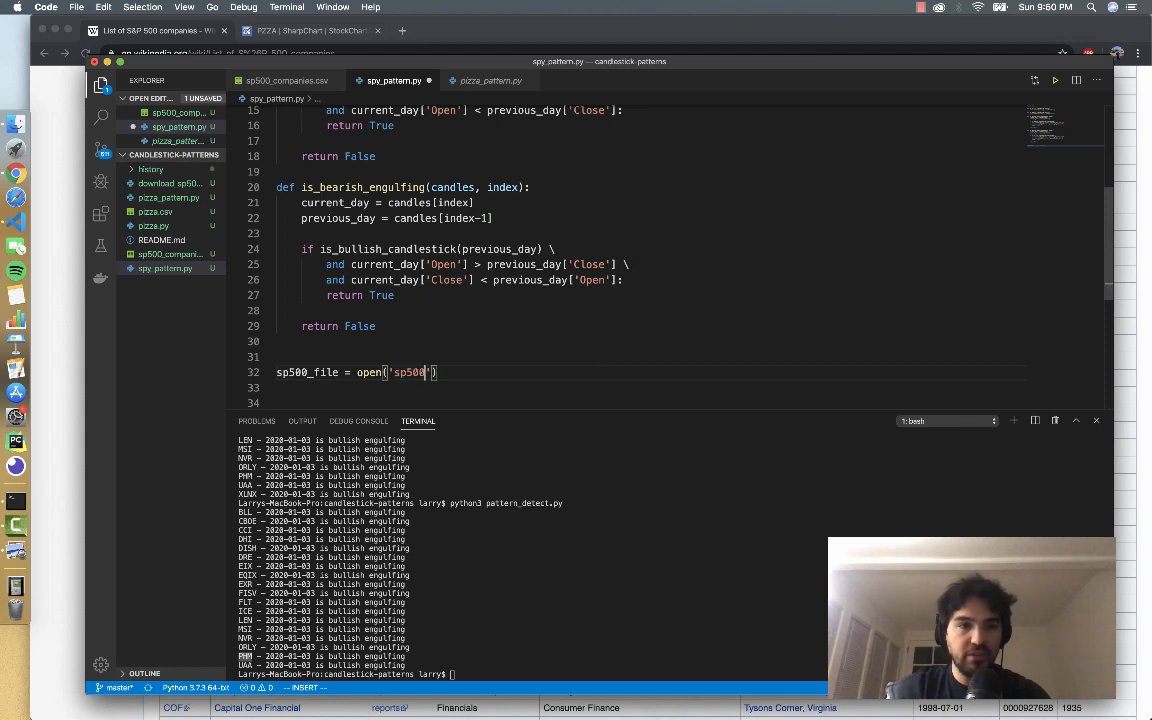
{"action": "type", "text": "_companies."}
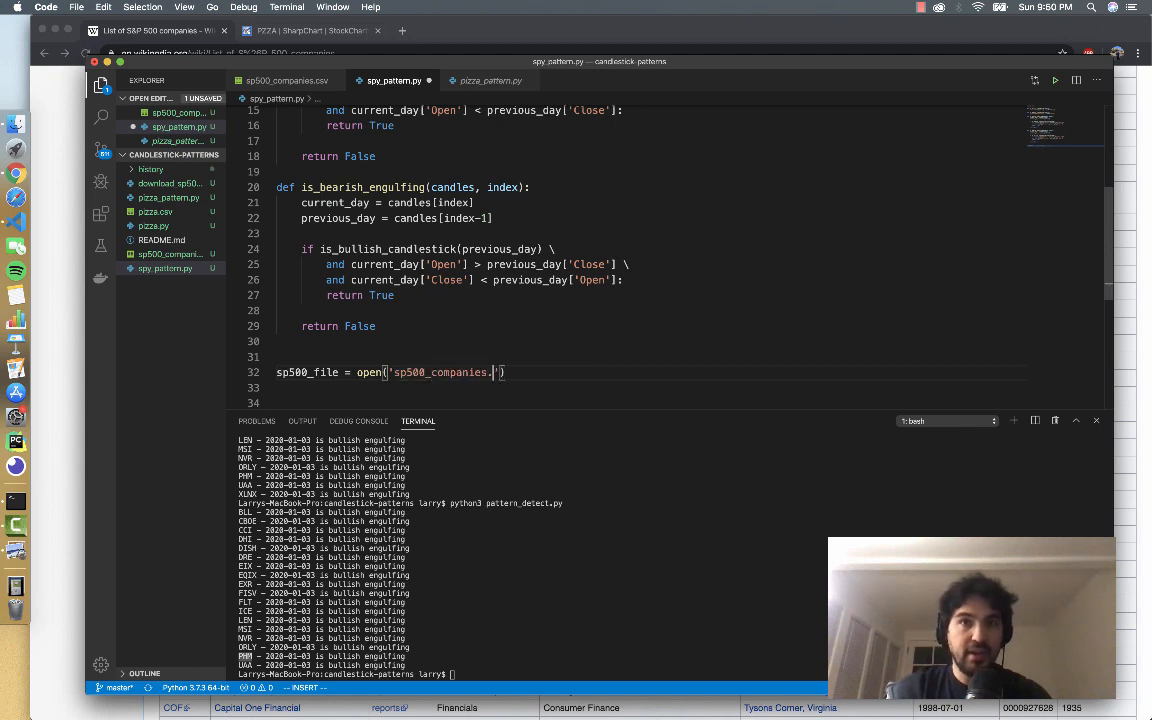
{"action": "type", "text": "csv"}
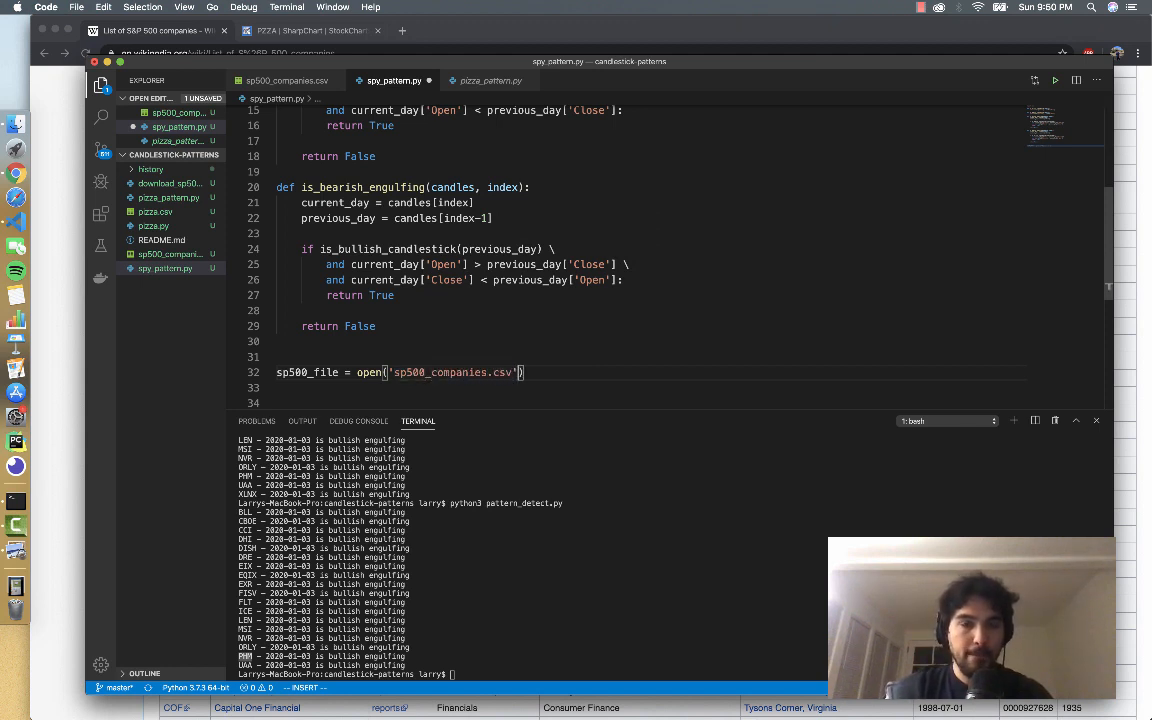
{"action": "key", "text": "Return"}
{"action": "key", "text": "Return"}
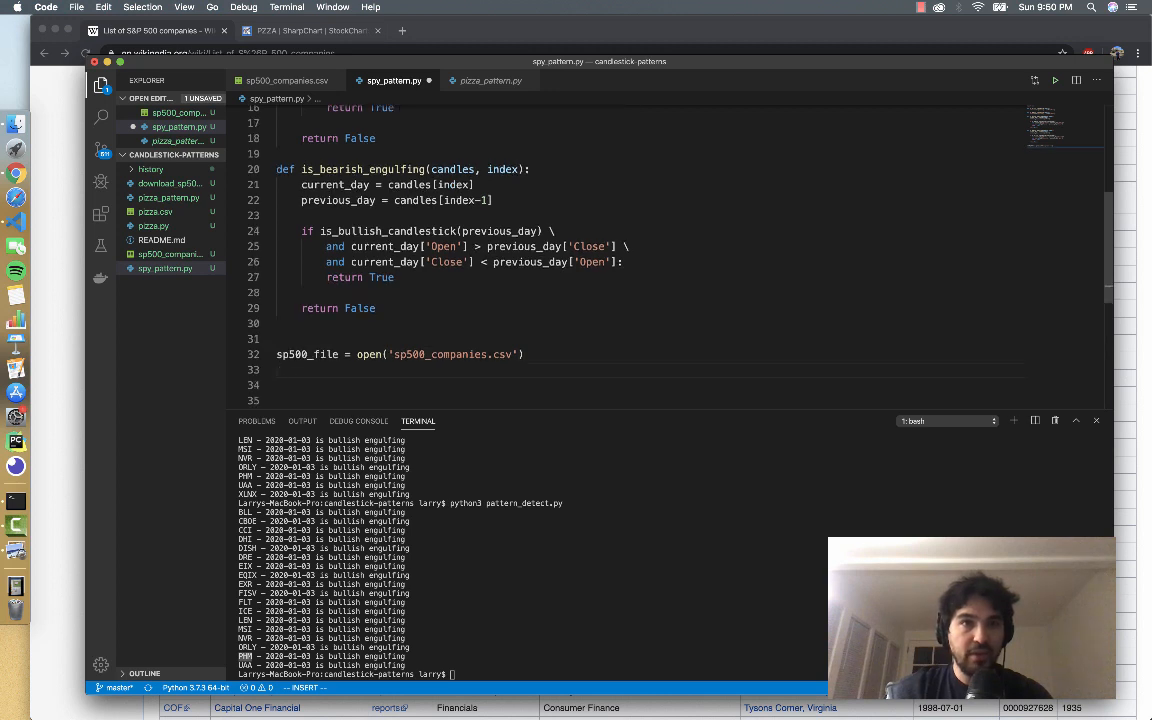
{"action": "type", "text": "sp500_"}
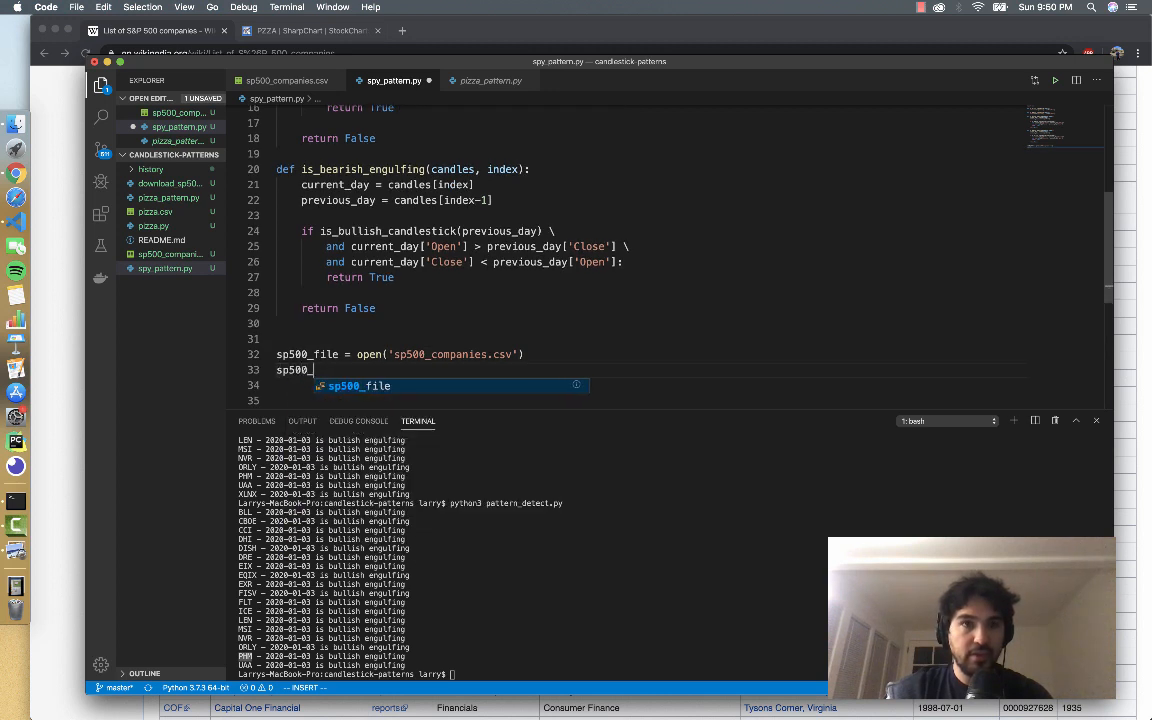
{"action": "type", "text": "companies = csv.read"}
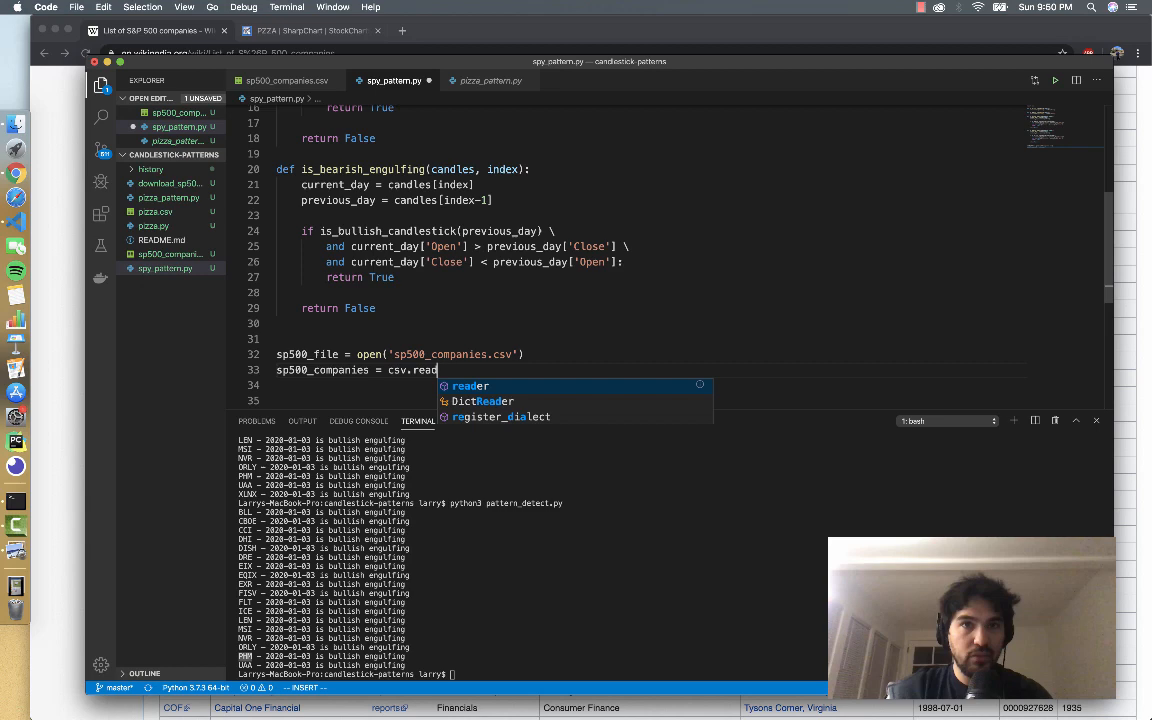
{"action": "type", "text": "er(sp"}
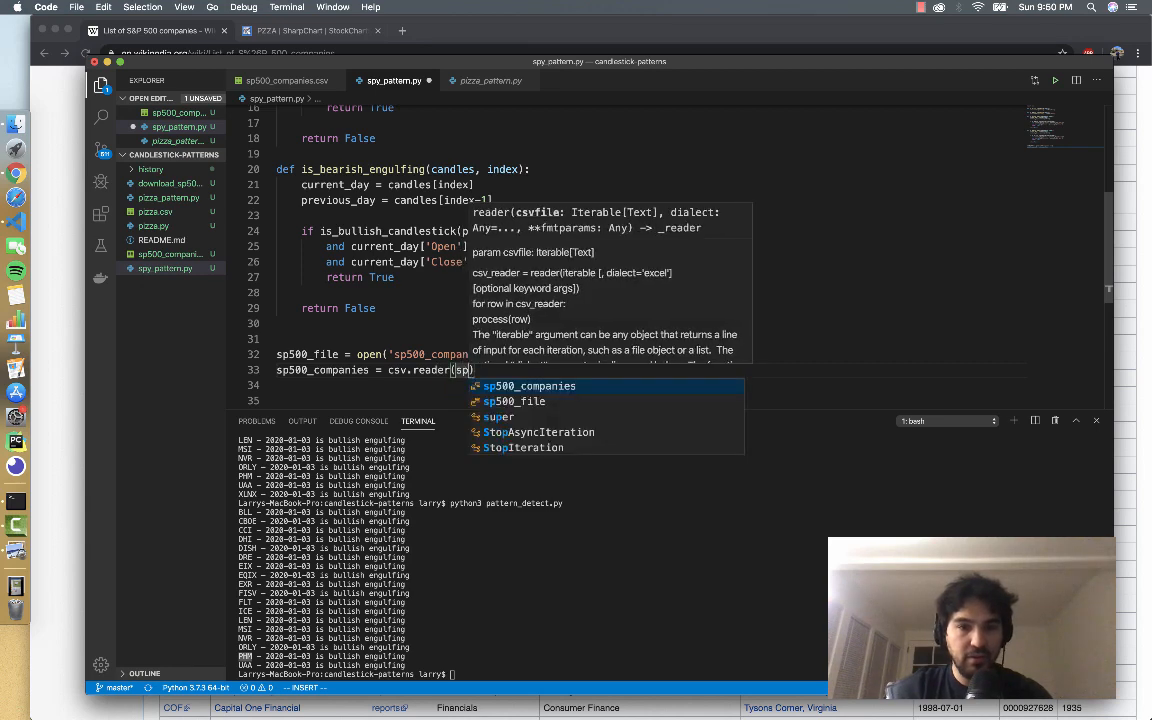
Step: Read the file with csv.reader(sp500_file) and start a for company in sp500_companies loop
{"action": "key", "text": "Down"}
{"action": "key", "text": "Return"}
{"action": "key", "text": "End"}
{"action": "key", "text": "Return"}
{"action": "key", "text": "Return"}
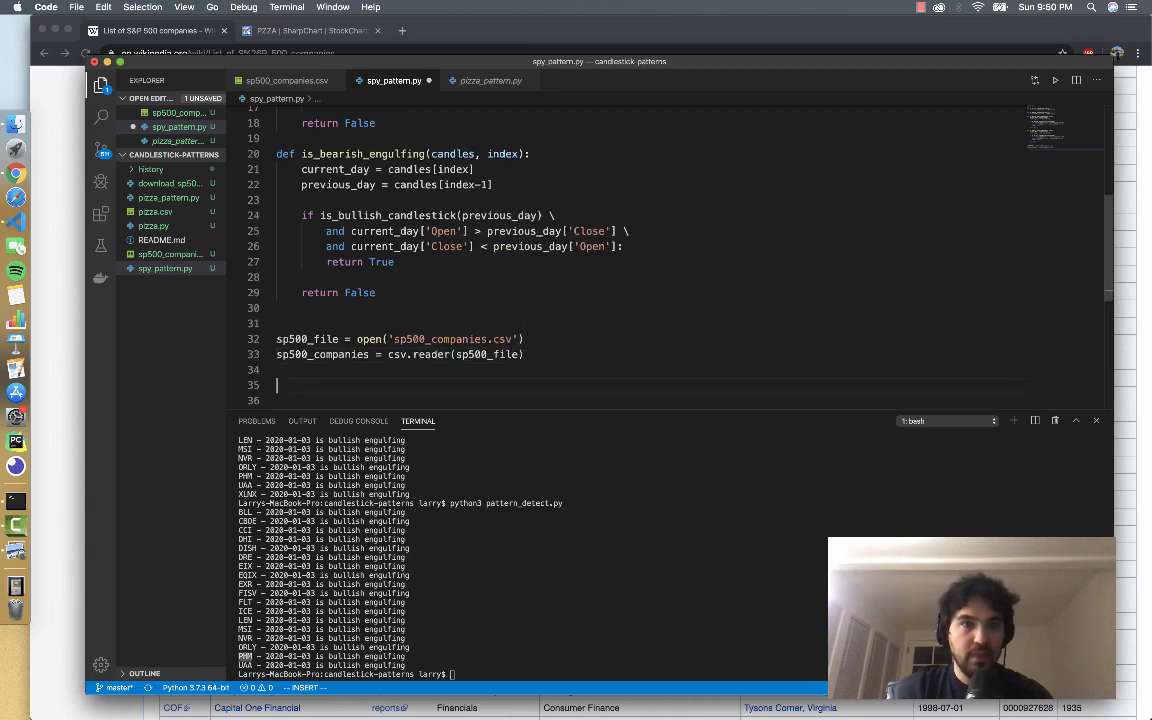
{"action": "type", "text": "for company"}
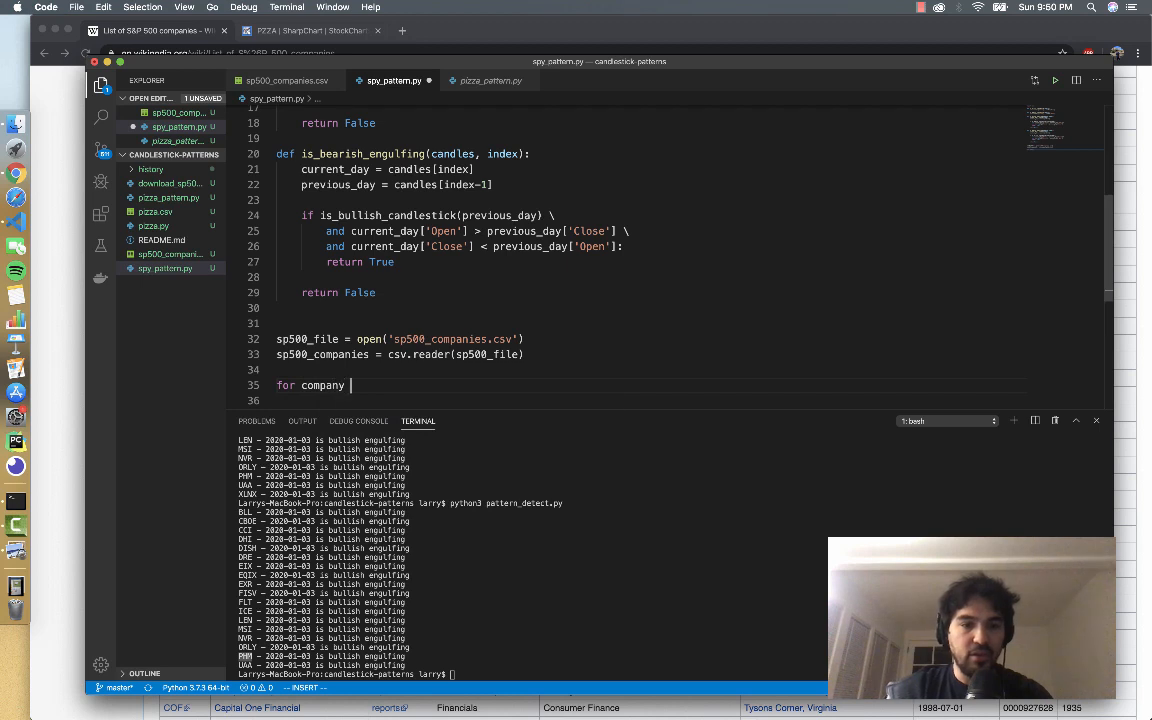
{"action": "type", "text": " in sp5"}
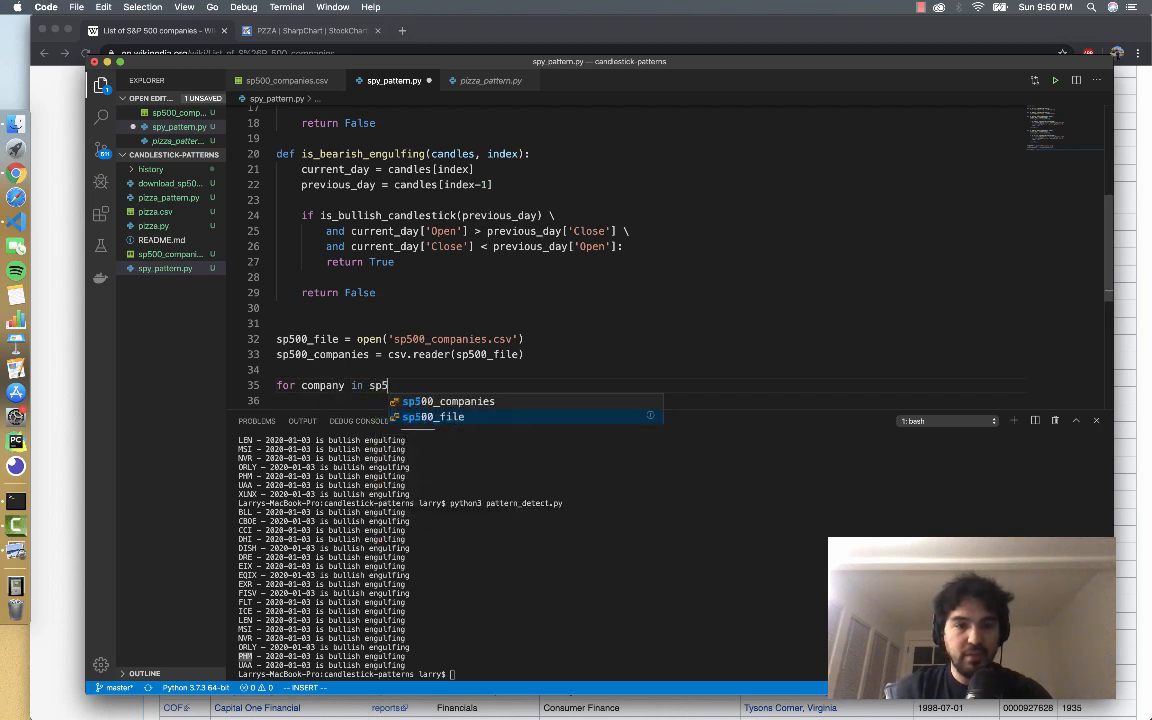
{"action": "key", "text": "Tab"}
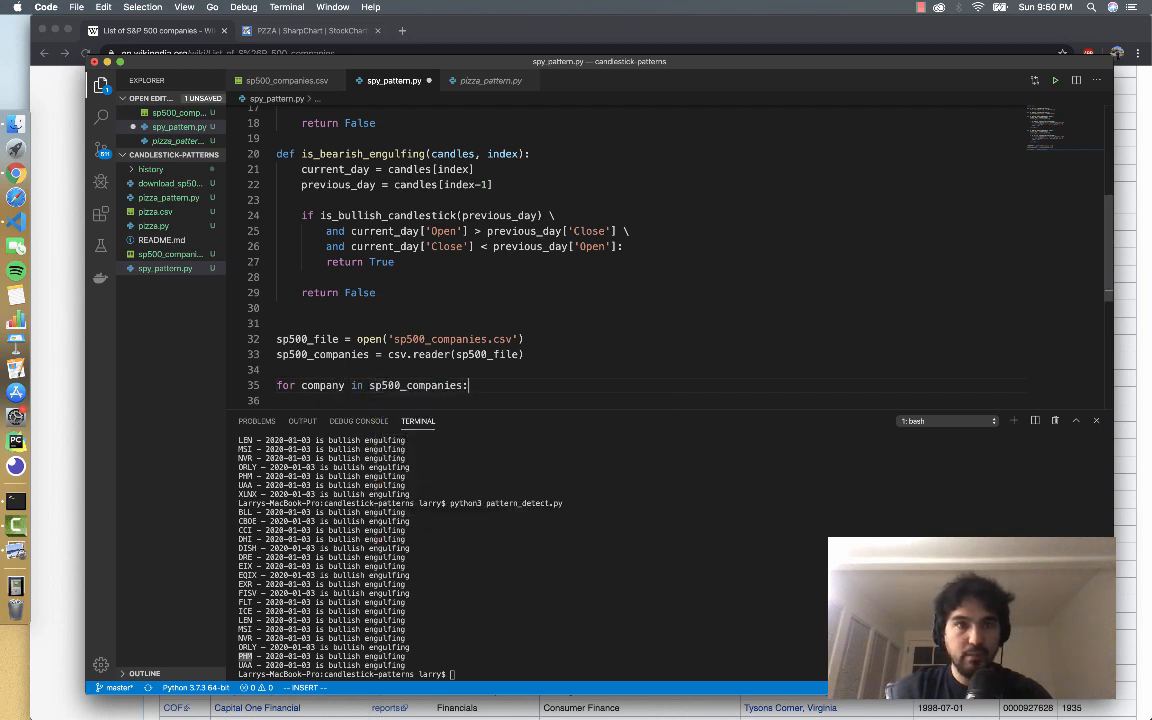
{"action": "key", "text": "Return"}
{"action": "type", "text": "print(com"}
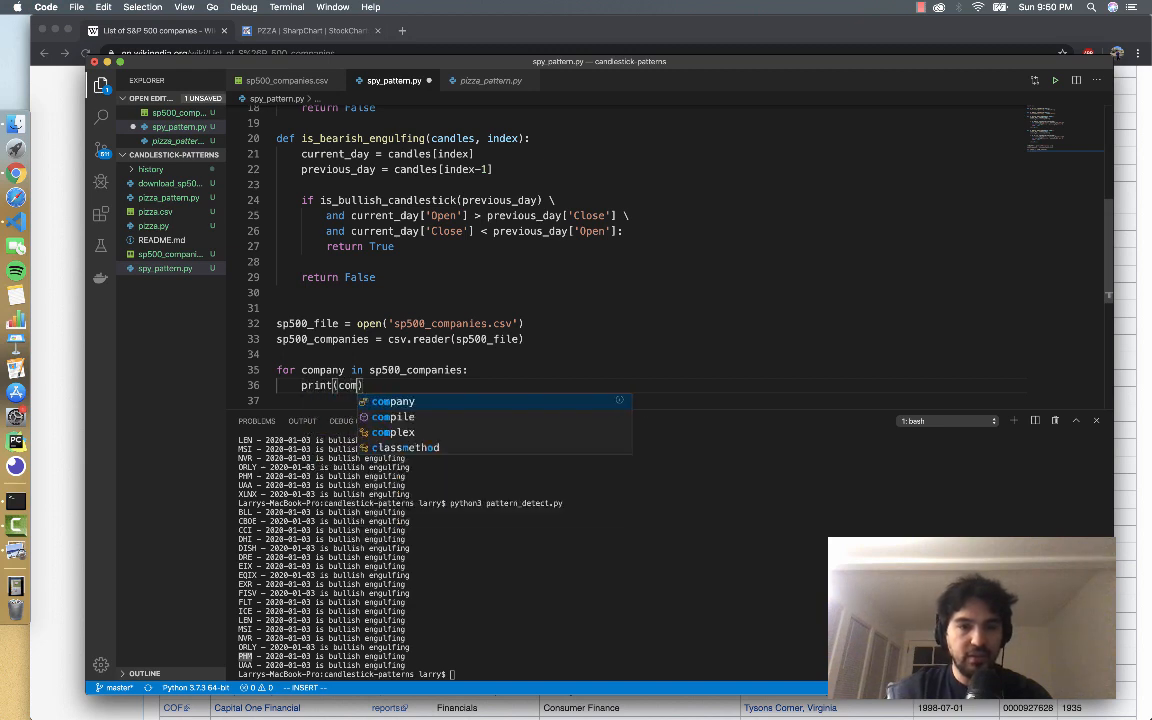
Step: Print each company, save, and run python3 spy_pattern.py to list every ticker and name
{"action": "key", "text": "Tab"}
{"action": "key", "text": "super+s"}
{"action": "left_click", "coordinate": [483, 597]}
{"action": "type", "text": "pytho"}
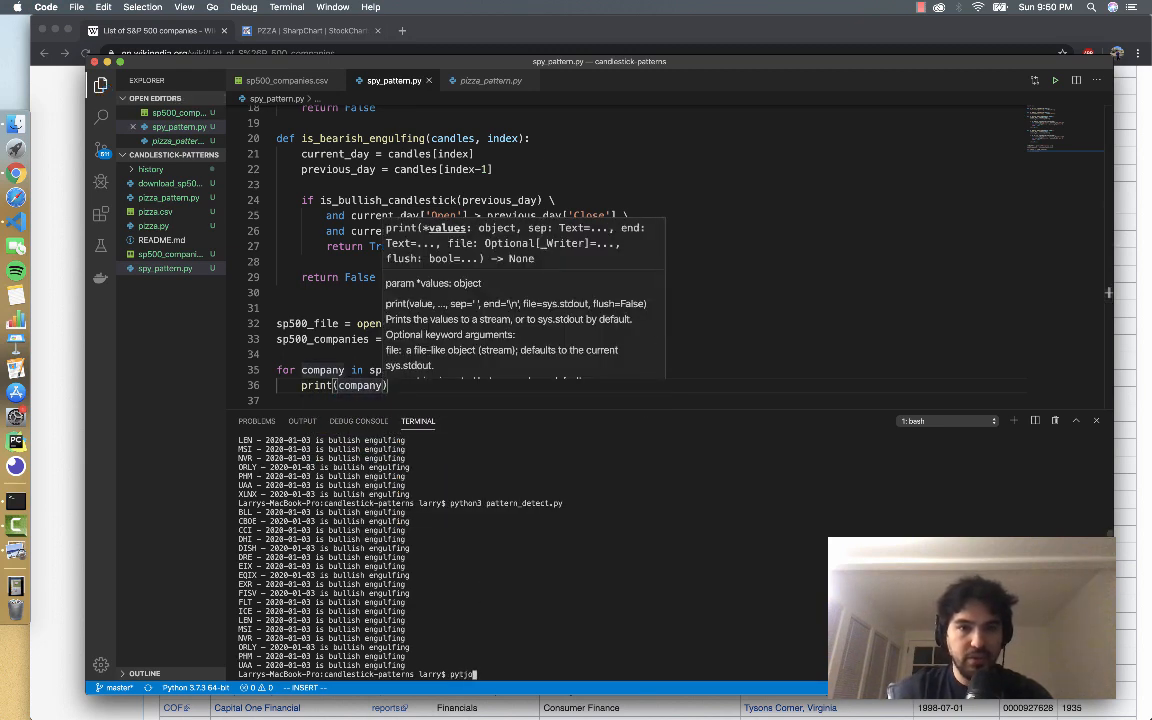
{"action": "key", "text": "BackSpace"}
{"action": "key", "text": "BackSpace"}
{"action": "type", "text": "spy"}
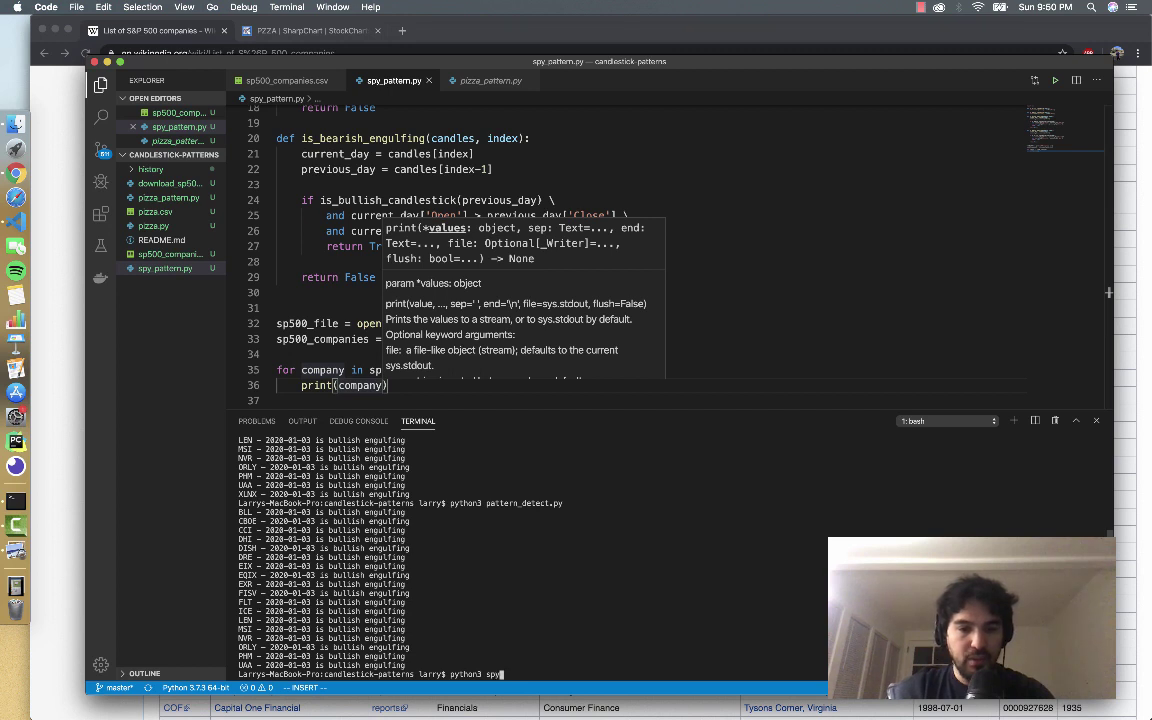
{"action": "key", "text": "Tab"}
{"action": "key", "text": "Return"}
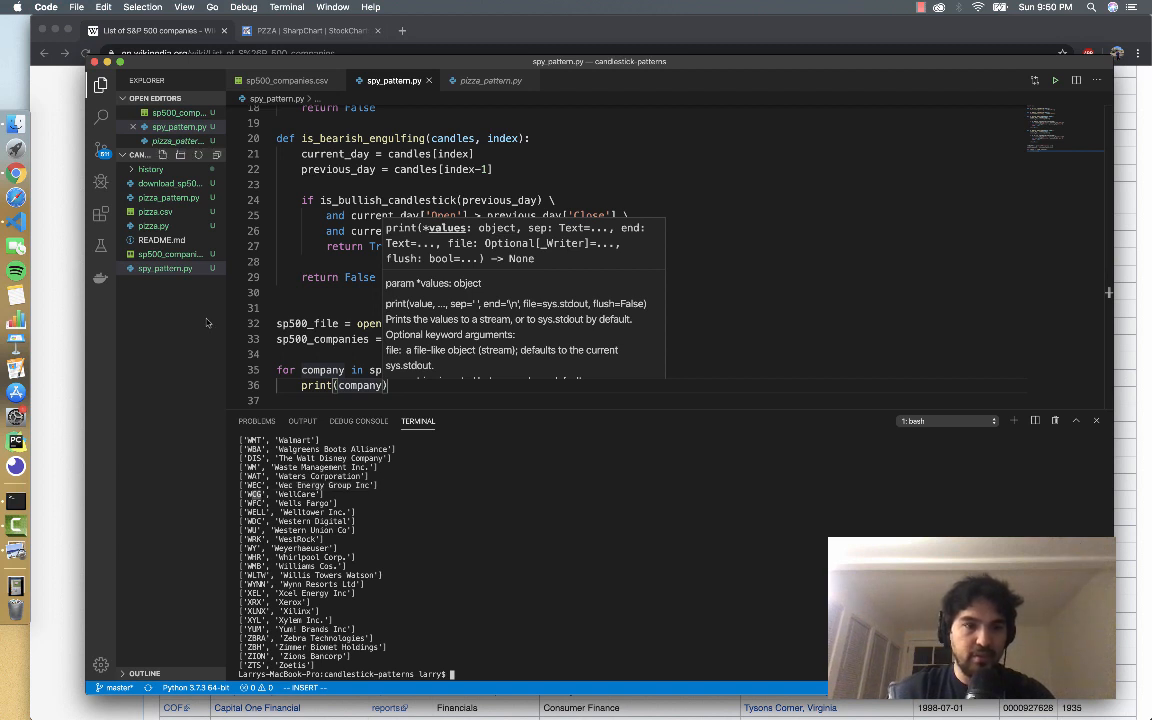
{"action": "left_click", "coordinate": [562, 337]}
{"action": "scroll", "coordinate": [562, 337], "scroll_direction": "down", "scroll_amount": 1}
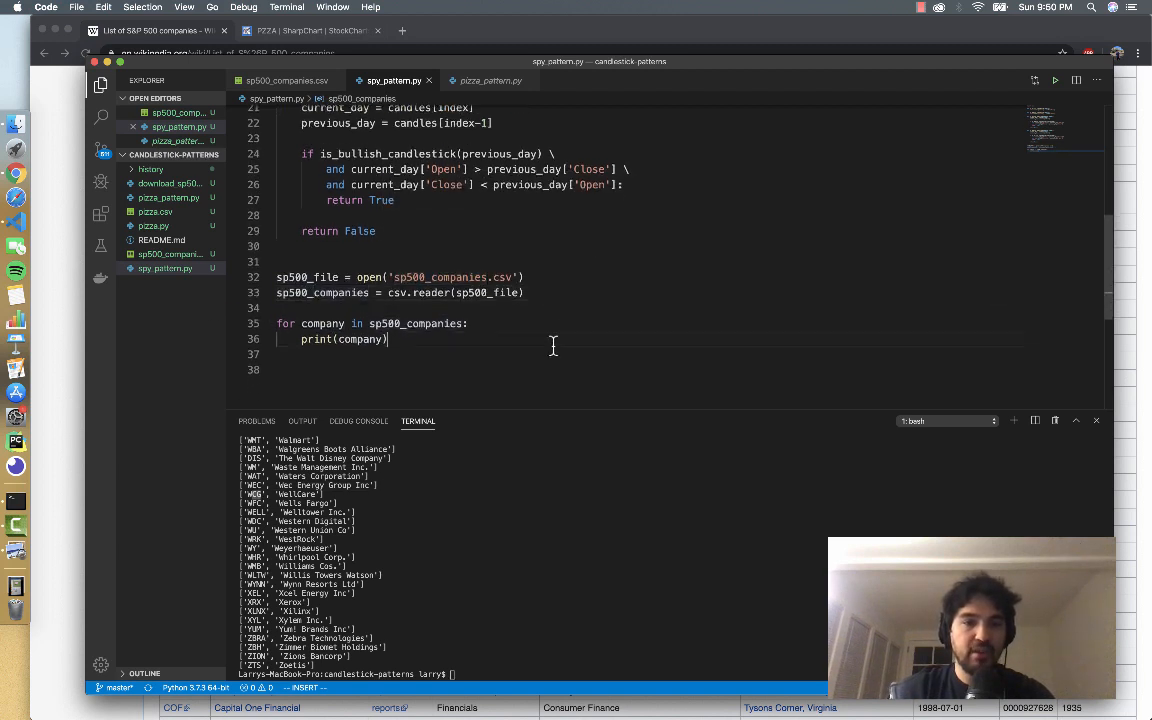
{"action": "left_click", "coordinate": [553, 341]}
Step: Unpack ticker and name in the loop and open the history/{ticker}.csv file
{"action": "key", "text": "Return"}
{"action": "key", "text": "Return"}
{"action": "scroll", "coordinate": [553, 346], "scroll_direction": "down", "scroll_amount": 1}
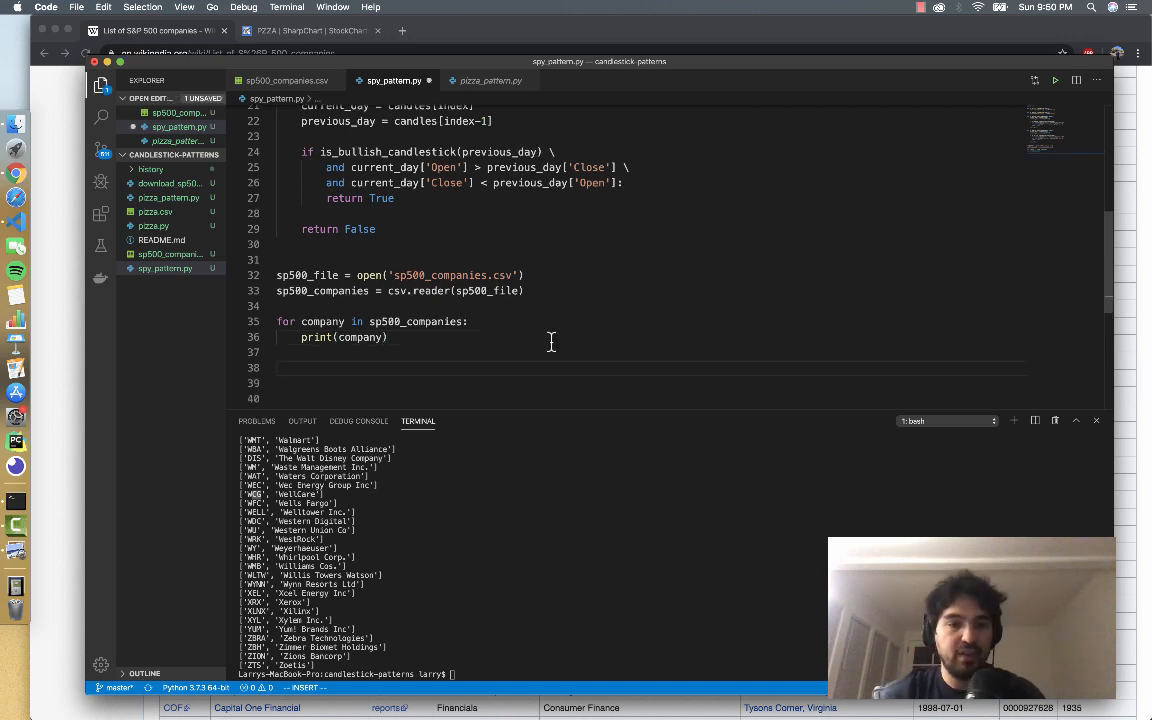
{"action": "type", "text": "ticker, "}
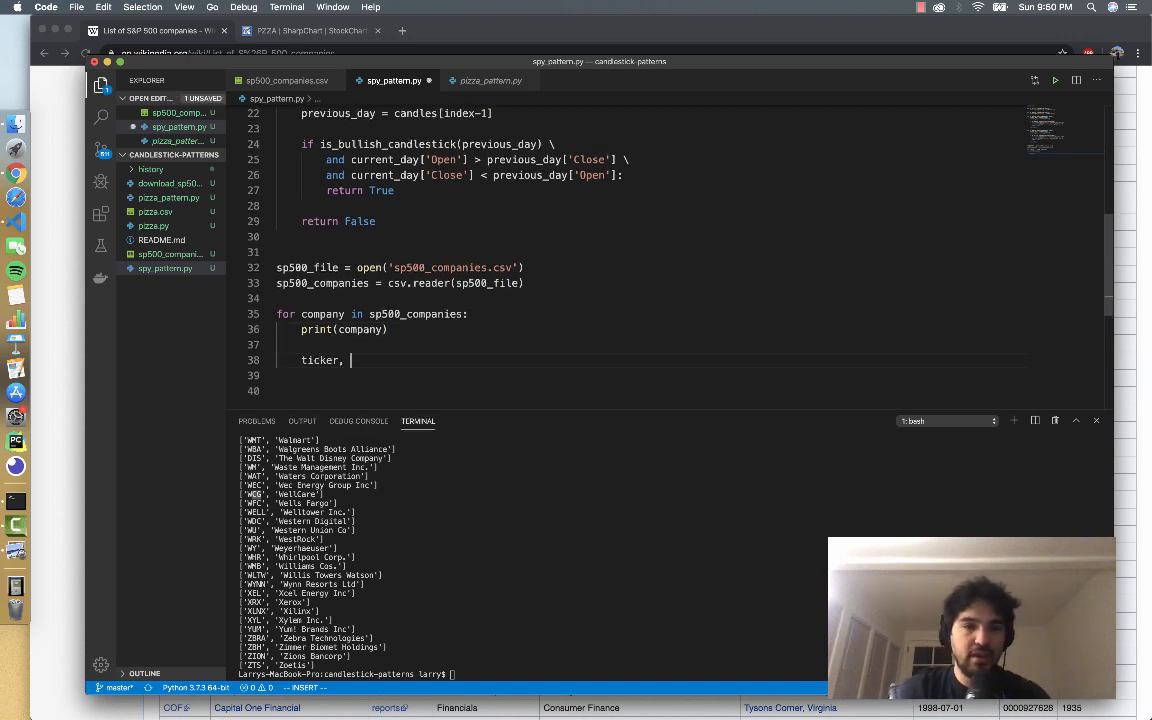
{"action": "type", "text": "company_name = com"}
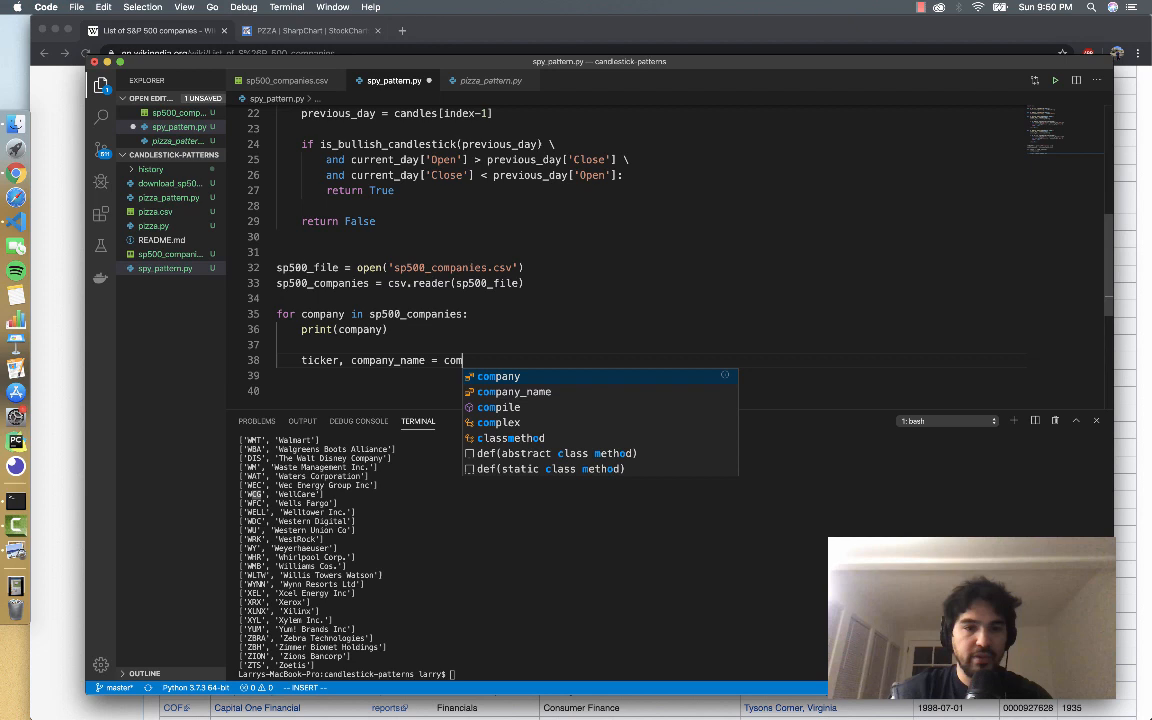
{"action": "type", "text": "pany"}
{"action": "left_click", "coordinate": [247, 526]}
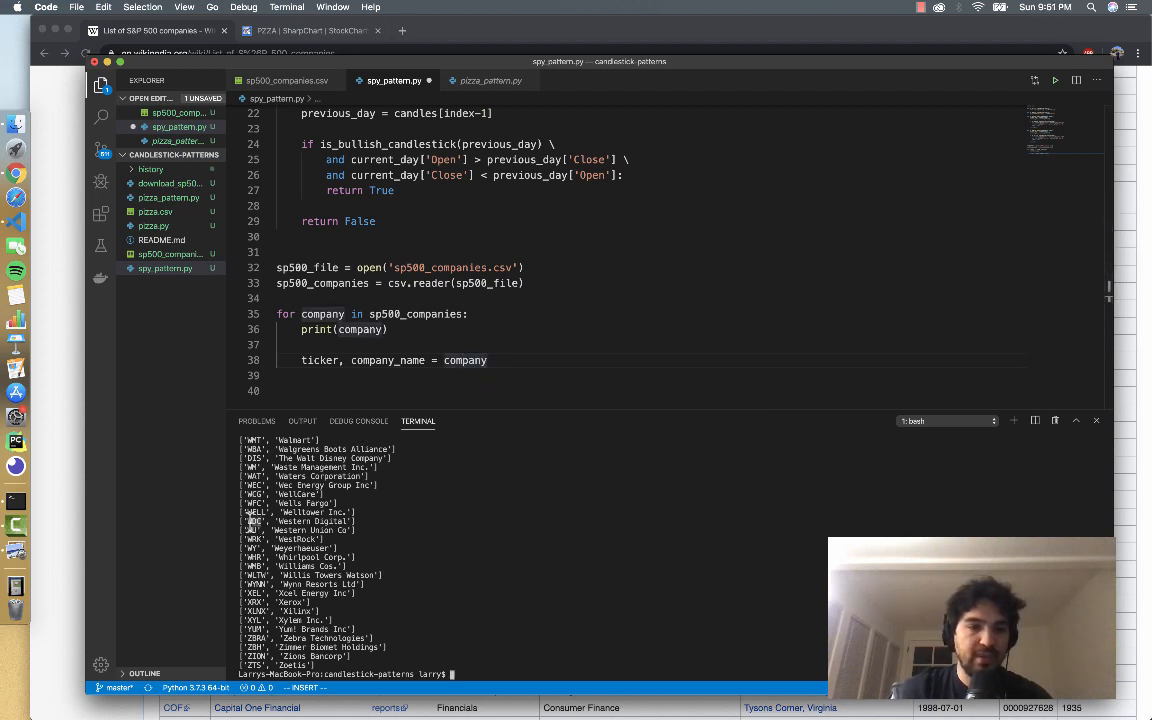
{"action": "left_click", "coordinate": [545, 386]}
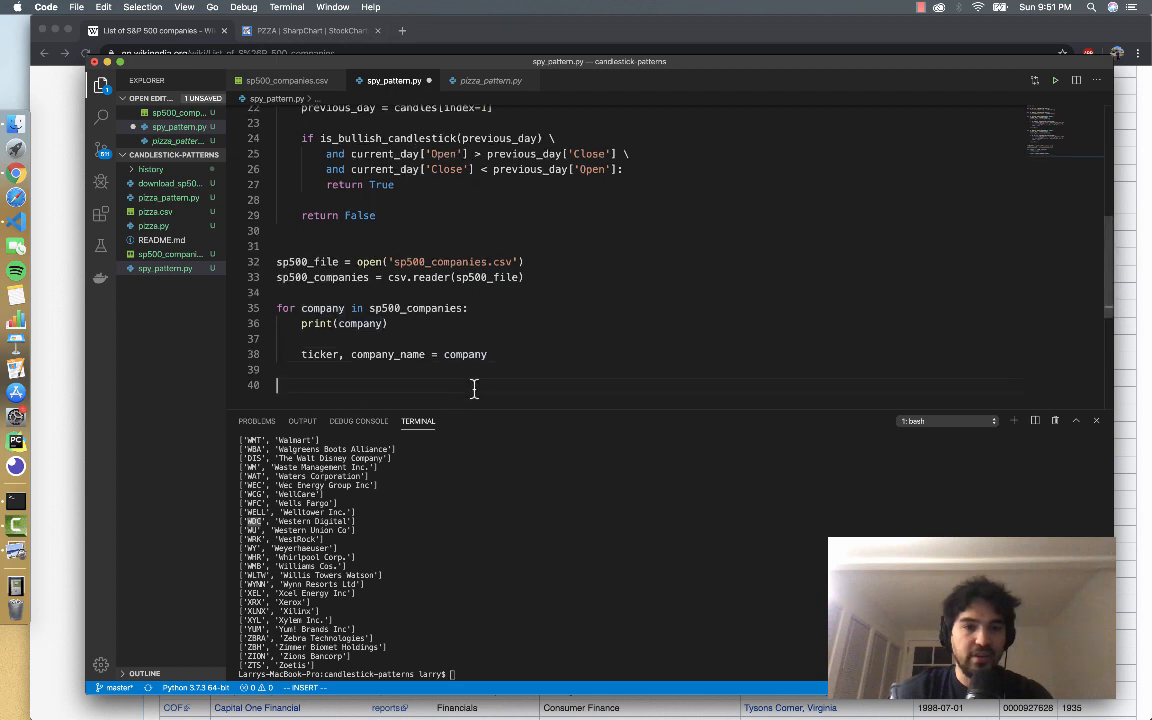
{"action": "left_click", "coordinate": [519, 355]}
{"action": "key", "text": "Return"}
{"action": "key", "text": "Return"}
{"action": "type", "text": "history"}
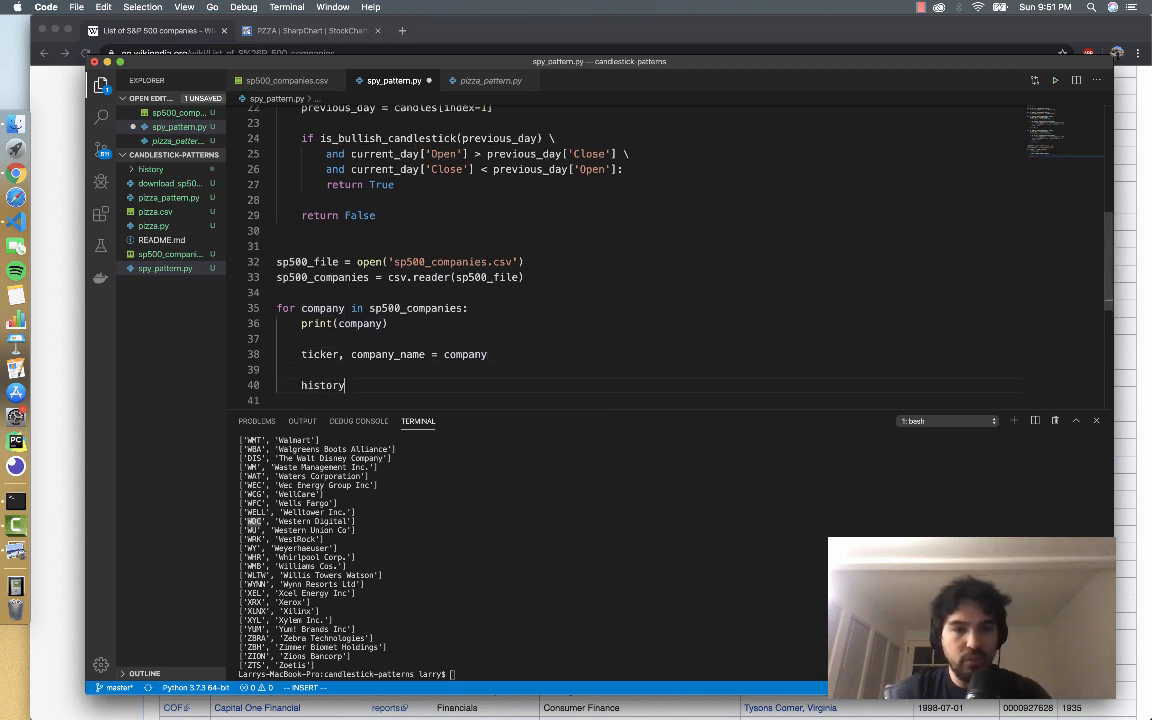
{"action": "type", "text": "_file = "}
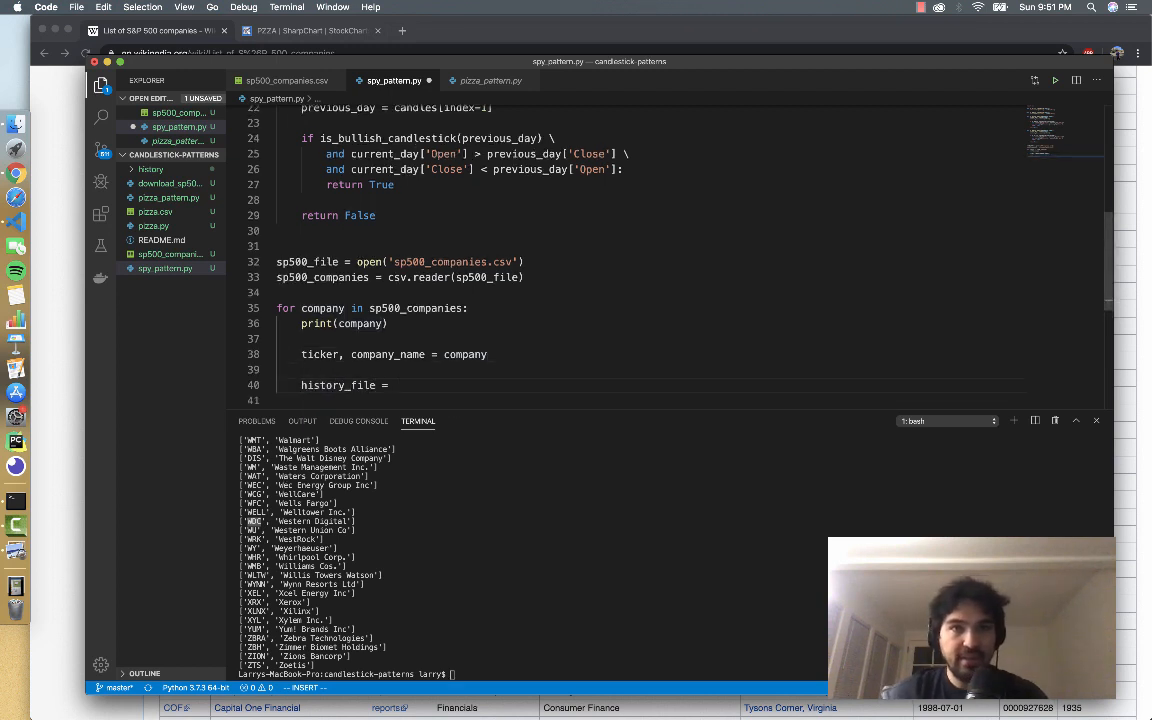
{"action": "type", "text": "open('"}
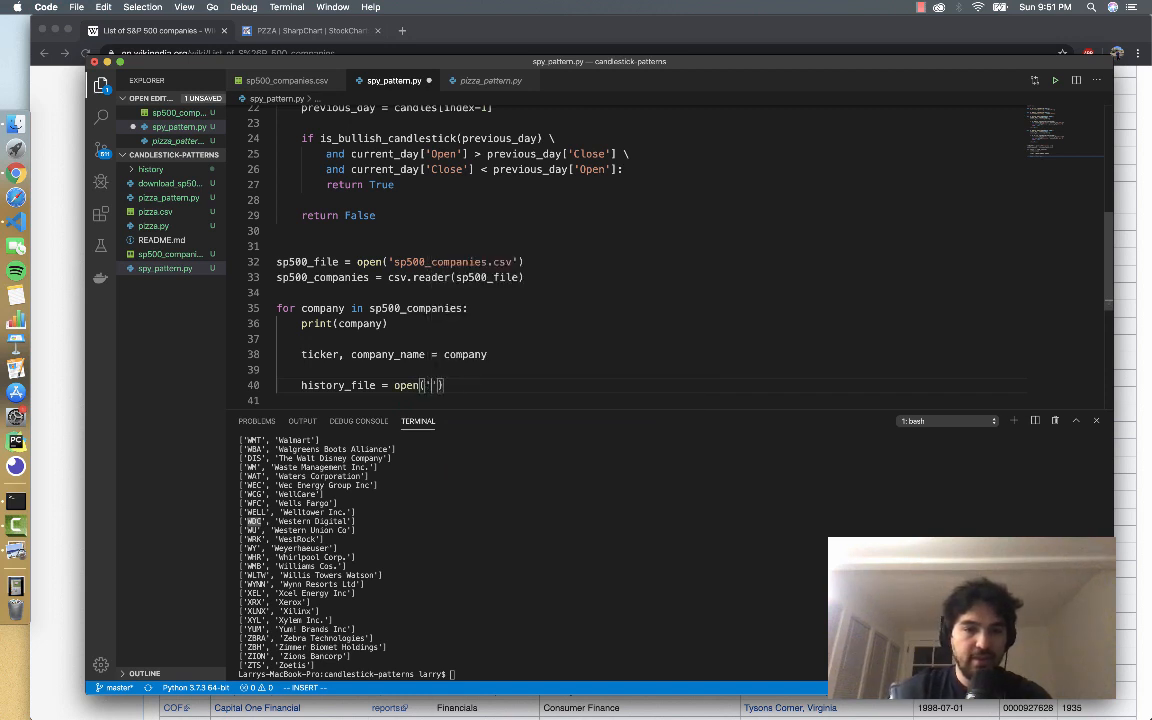
{"action": "type", "text": "history/{}.cs"}
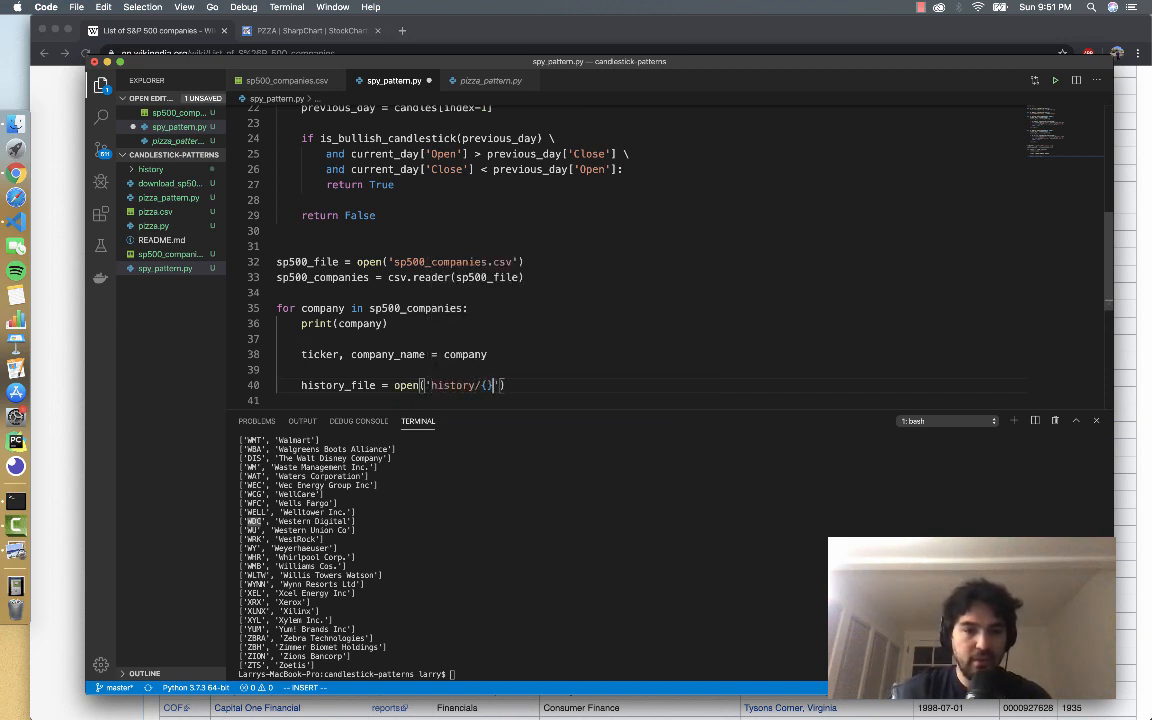
{"action": "type", "text": "v"}
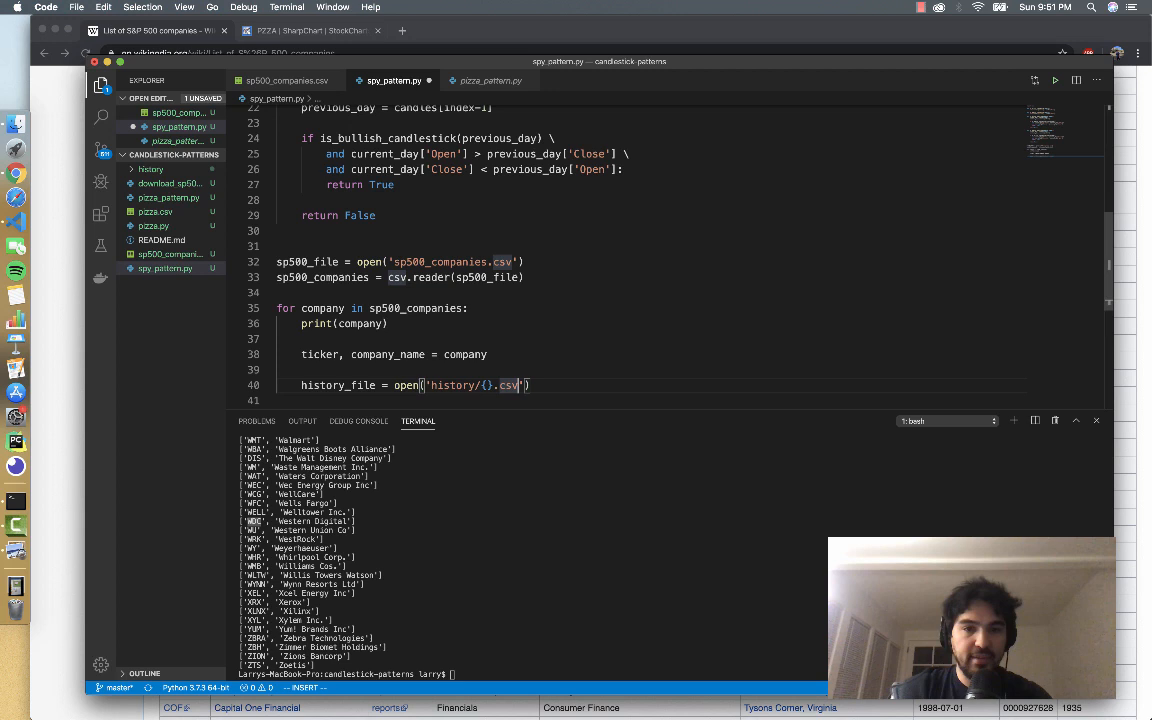
{"action": "type", "text": "'.forma"}
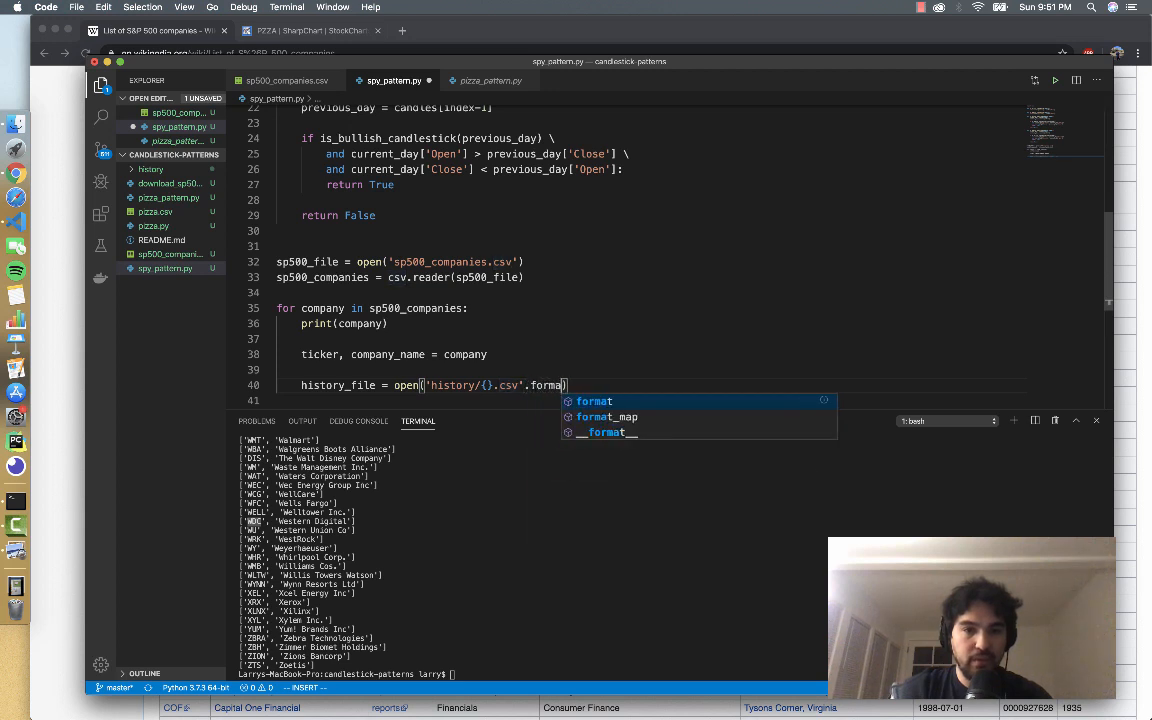
{"action": "type", "text": "t(tick"}
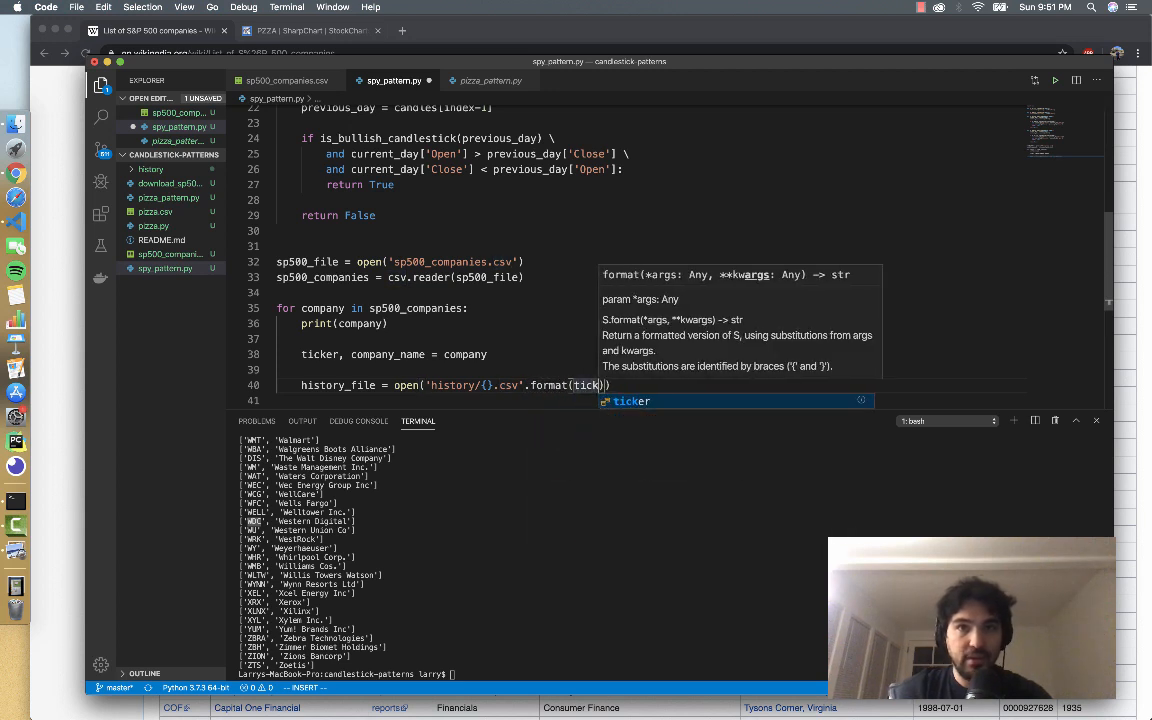
{"action": "type", "text": "er))"}
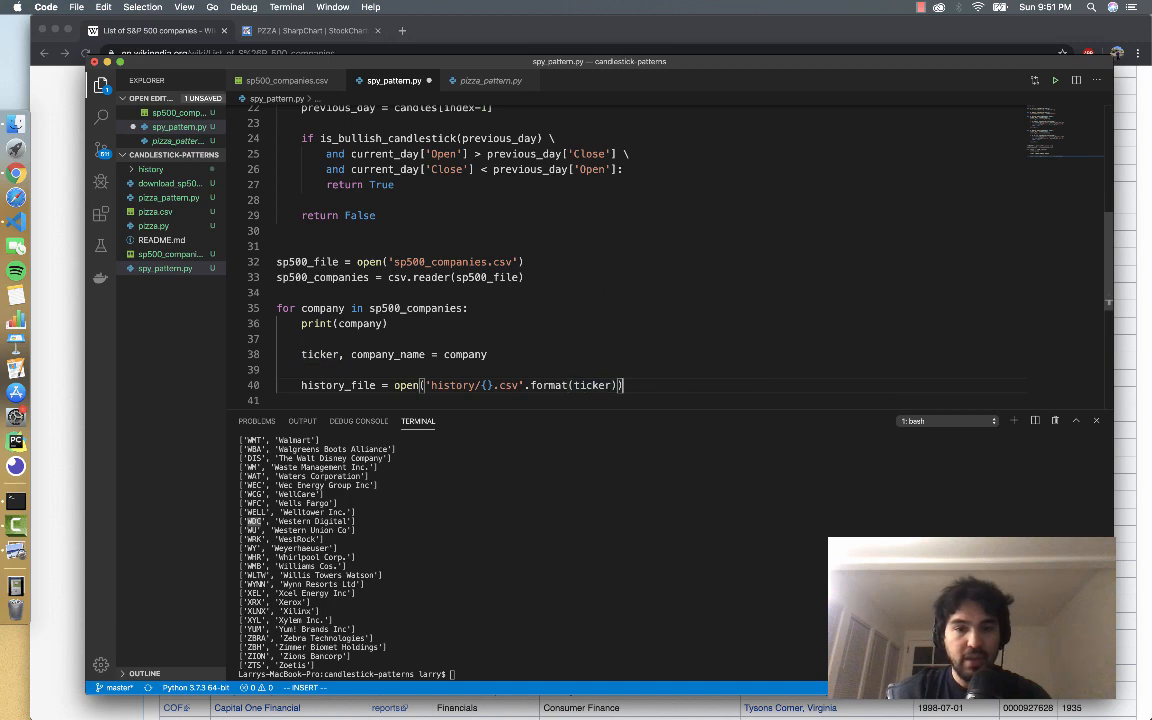
{"action": "key", "text": "Return"}
{"action": "key", "text": "Return"}
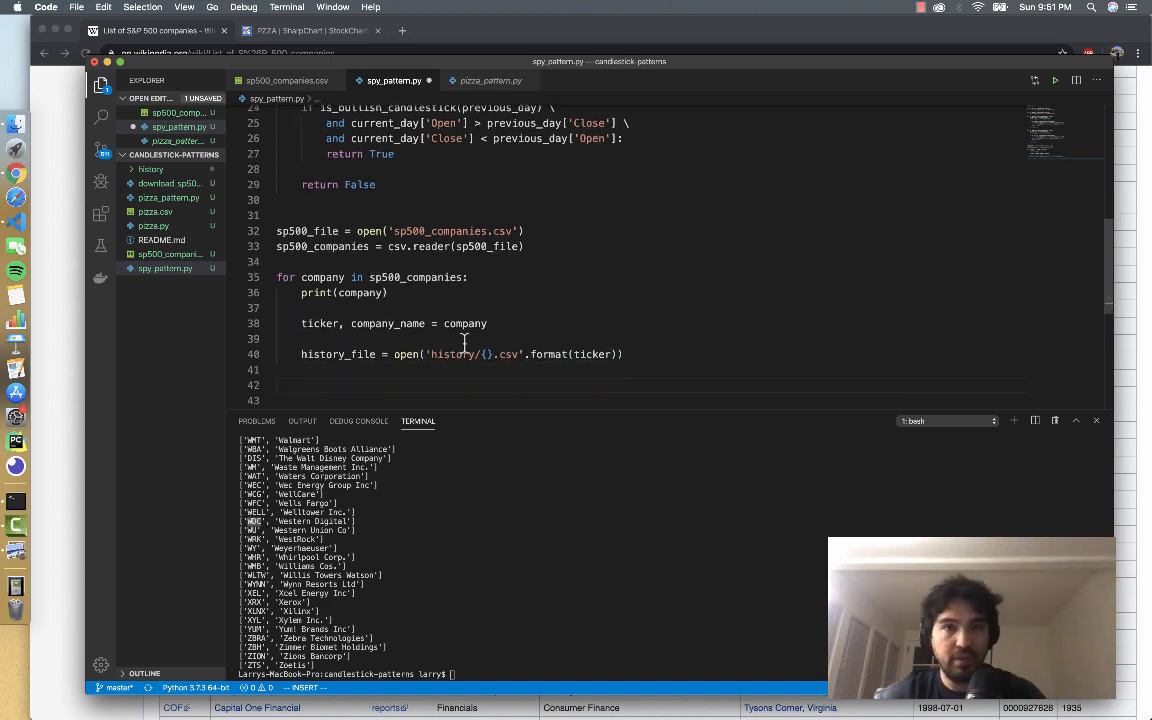
{"action": "type", "text": "reader = "}
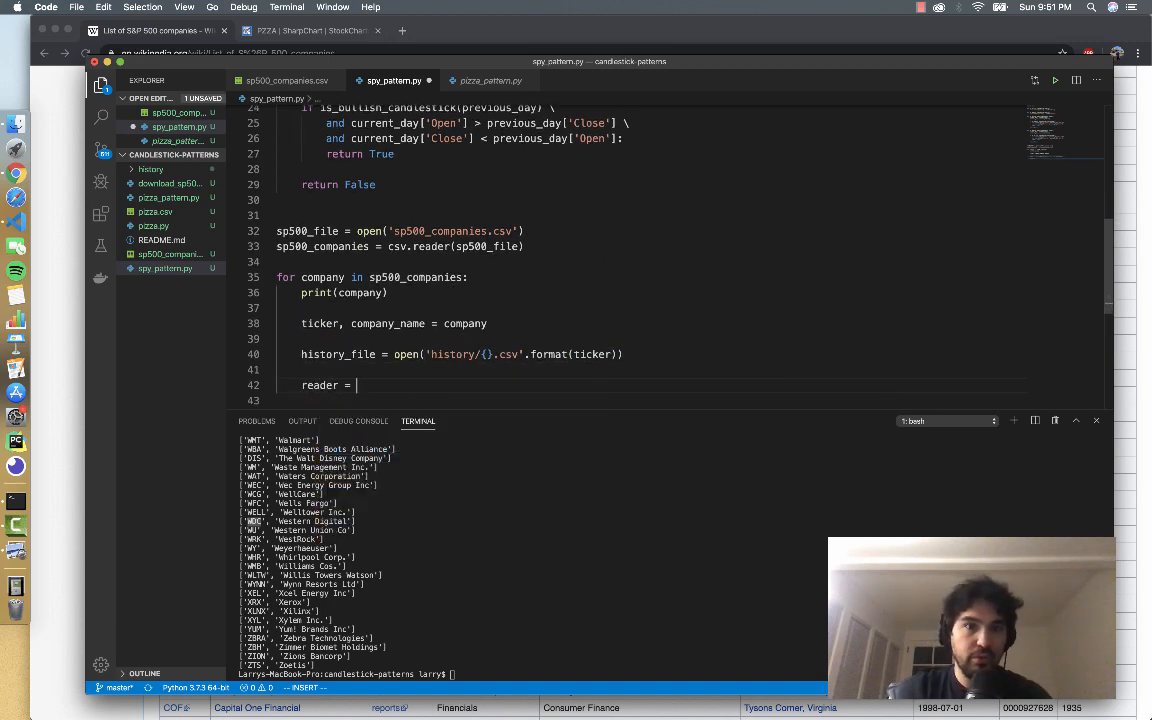
{"action": "type", "text": "csv.Diction"}
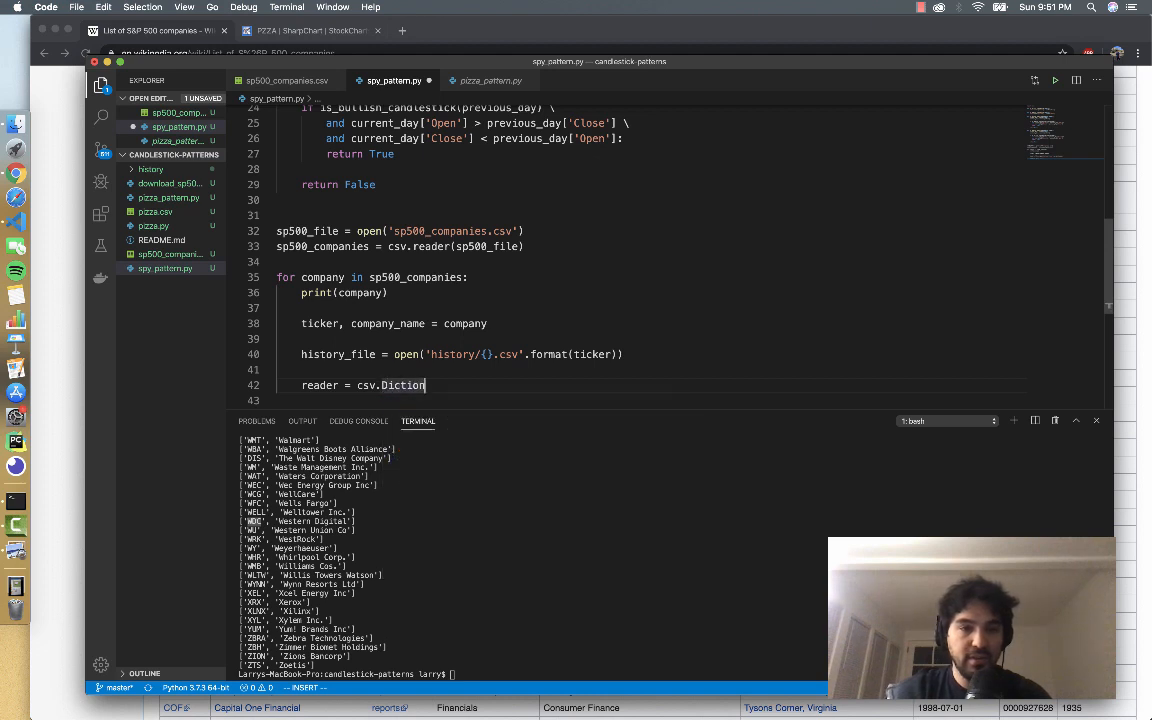
Step: Add reader = csv.DictReader(history_file) and candles = list(reader) with blank lines below
{"action": "key", "text": "BackSpace"}
{"action": "key", "text": "BackSpace"}
{"action": "key", "text": "BackSpace"}
{"action": "type", "text": "Reader("}
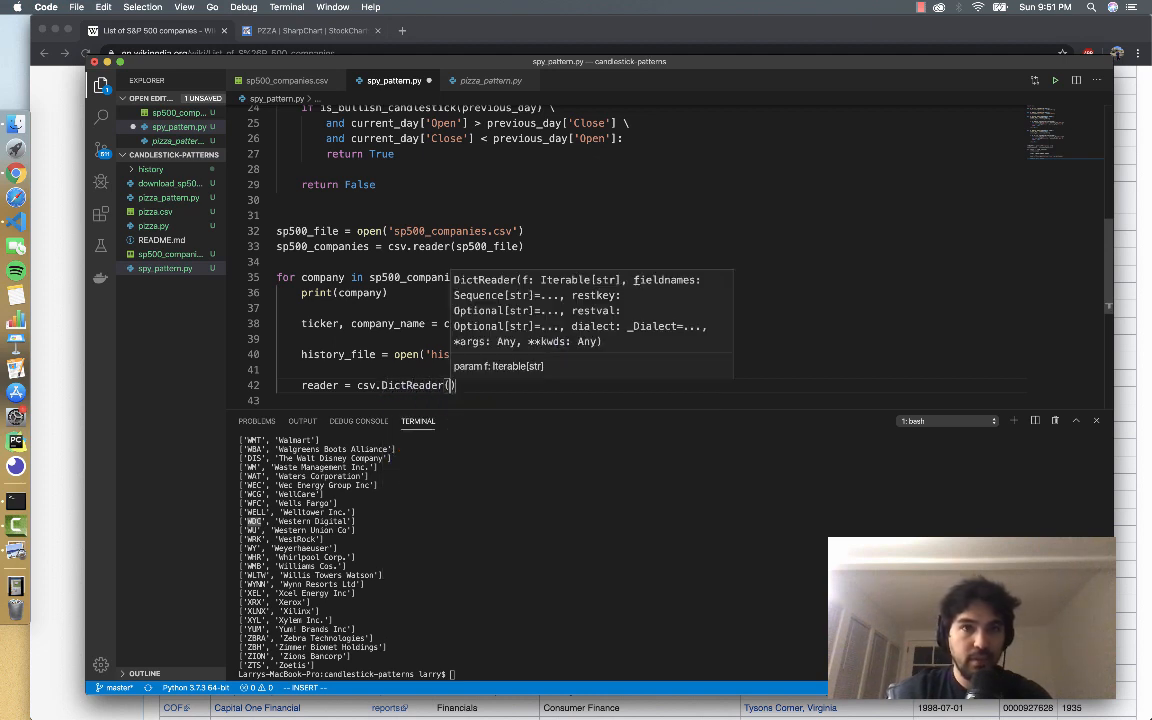
{"action": "type", "text": "history_file)"}
{"action": "key", "text": "Return"}
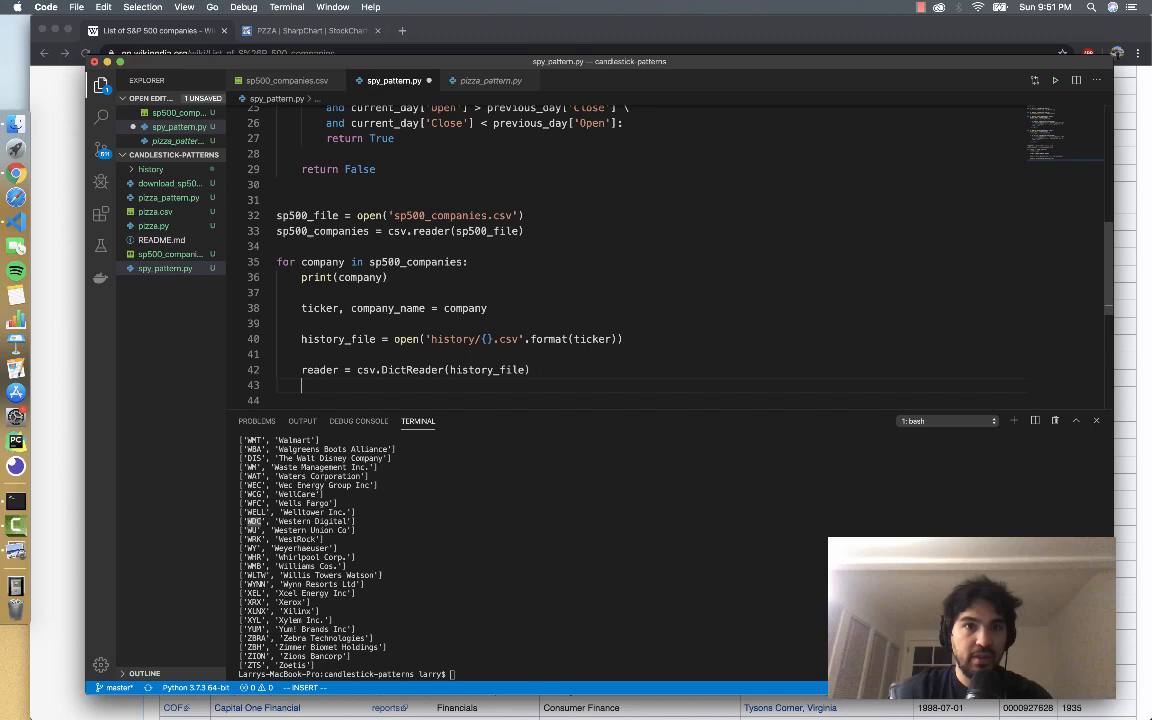
{"action": "type", "text": "candles"}
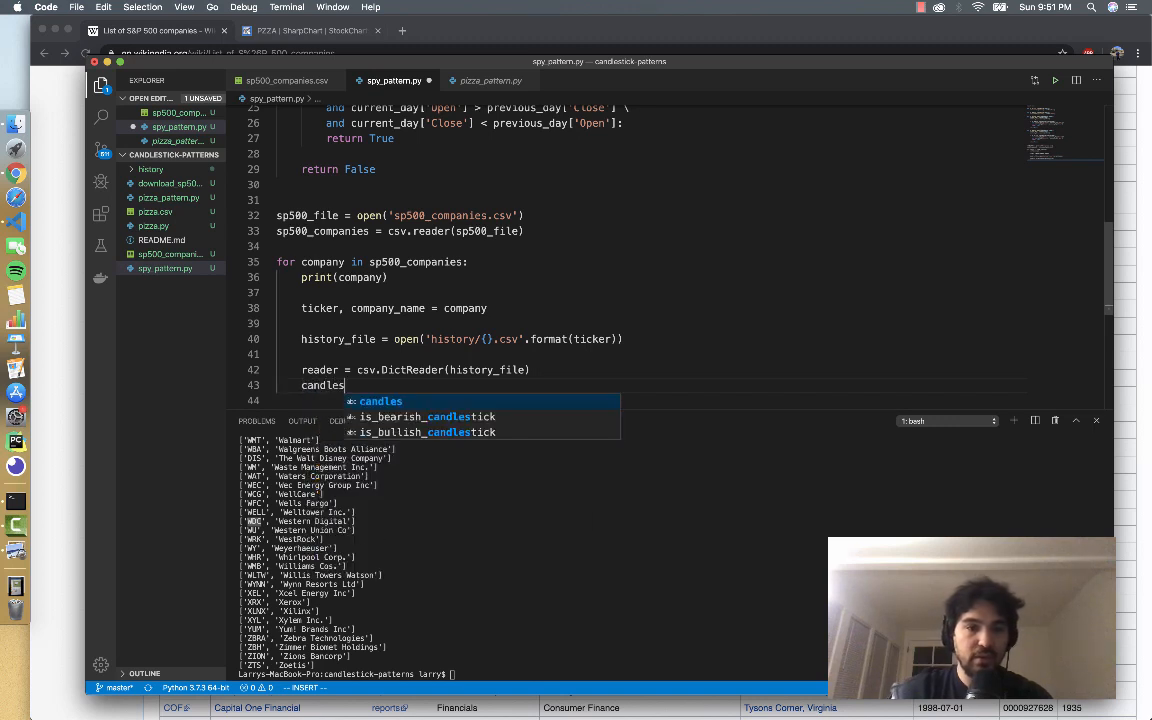
{"action": "type", "text": " = list("}
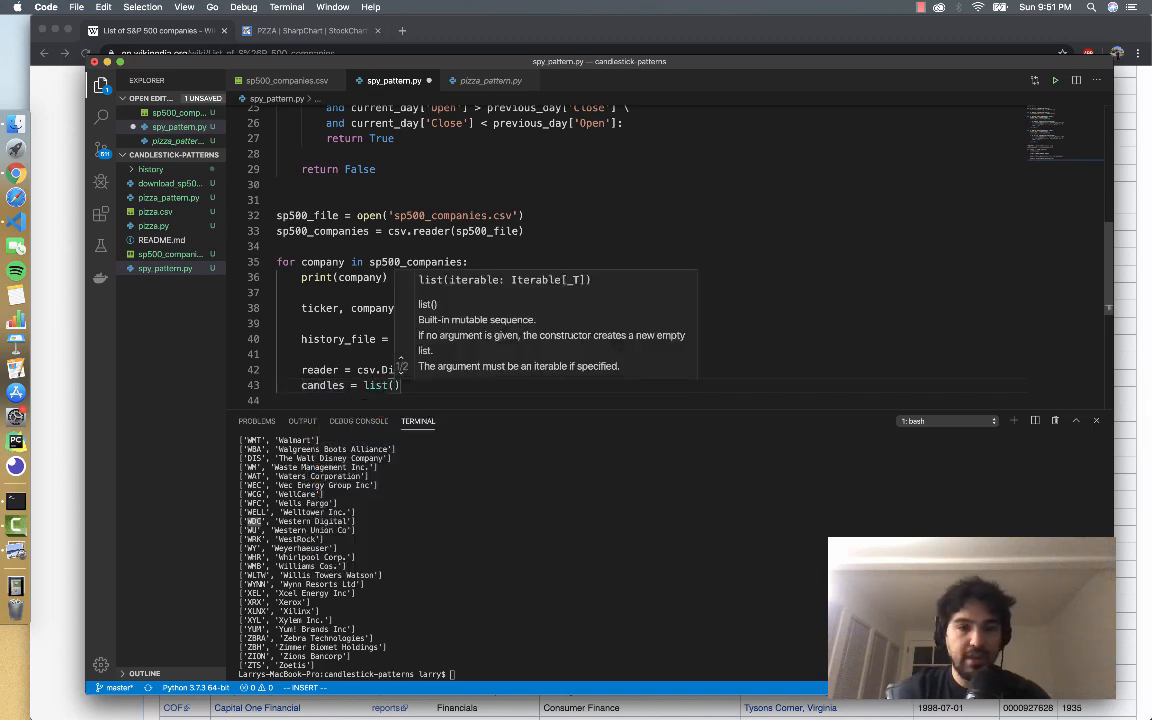
{"action": "type", "text": "reader"}
{"action": "key", "text": "Return"}
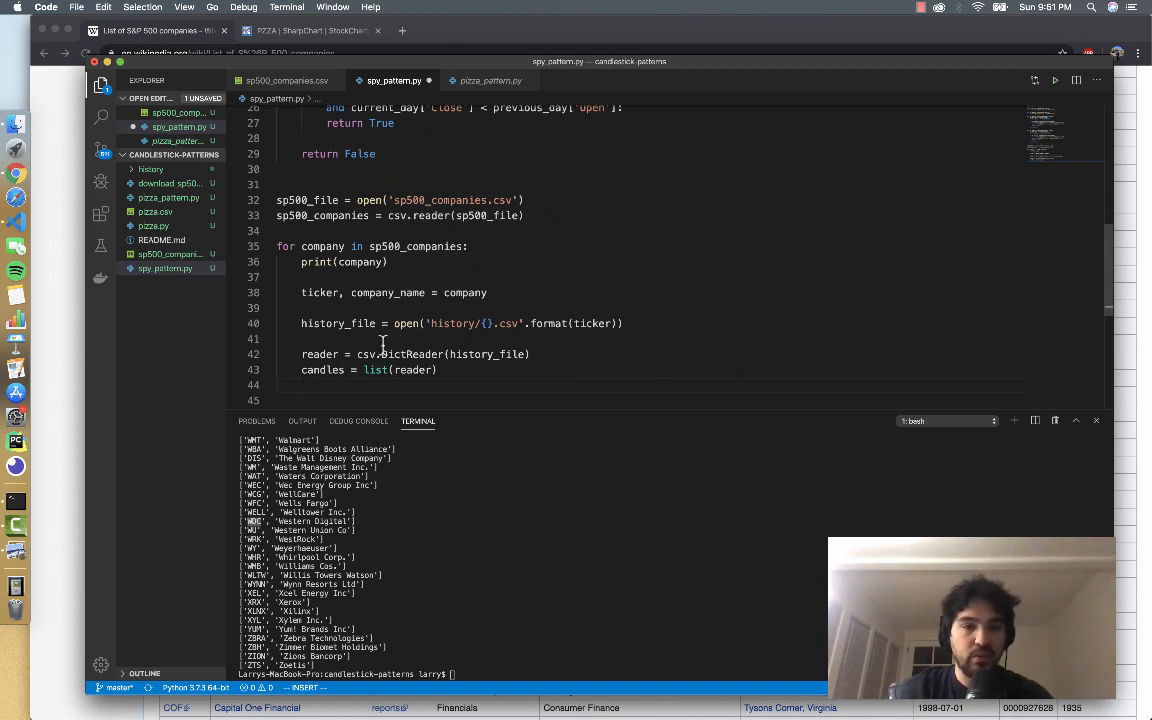
{"action": "key", "text": "Return"}
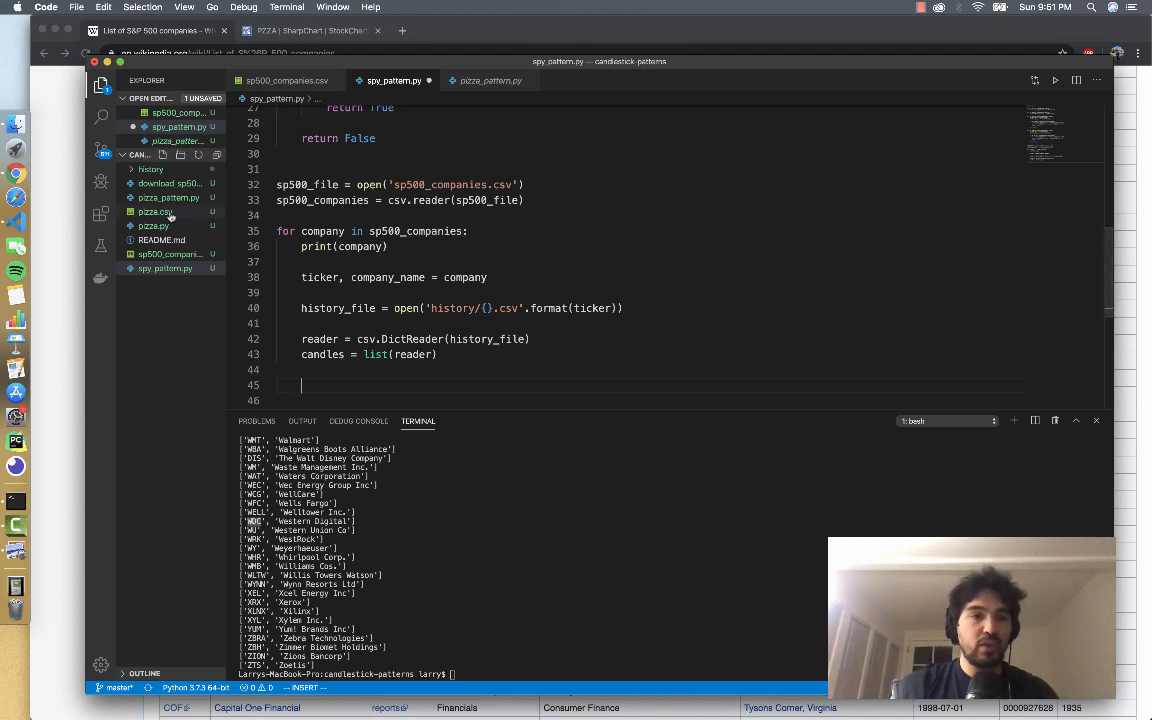
{"action": "mouse_move", "coordinate": [156, 212]}
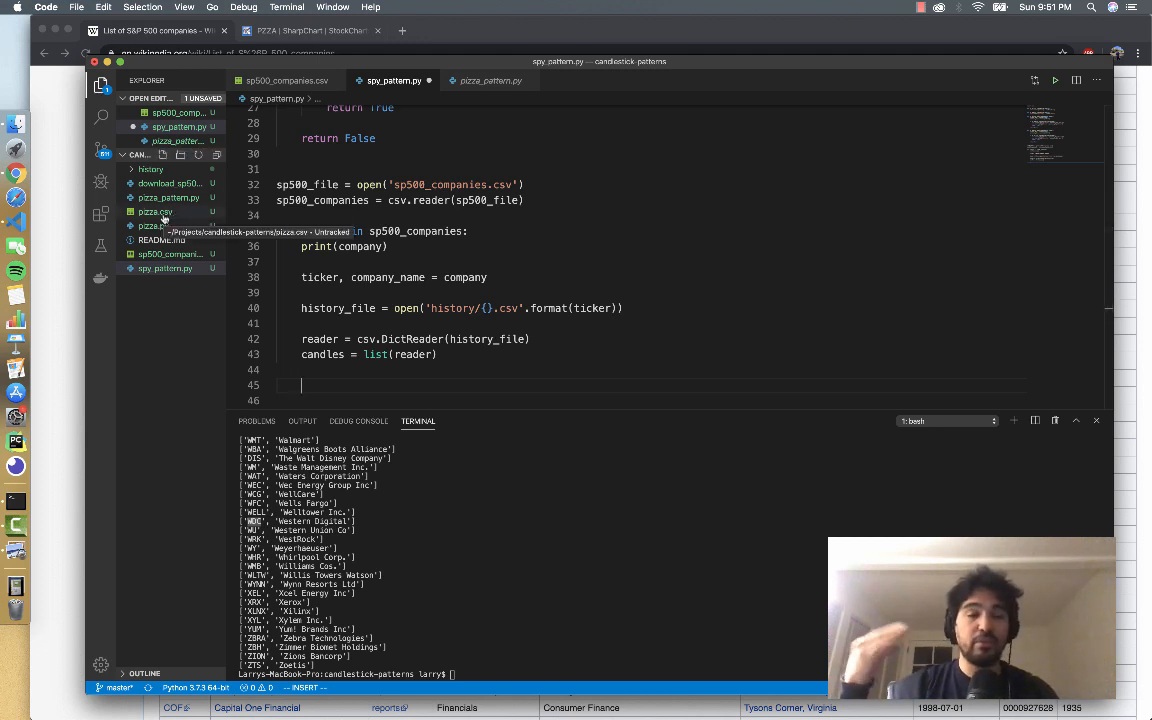
Step: Inspect AAPL.csv from the history folder, marking its 2020-01-02 row
{"action": "left_click", "coordinate": [148, 170]}
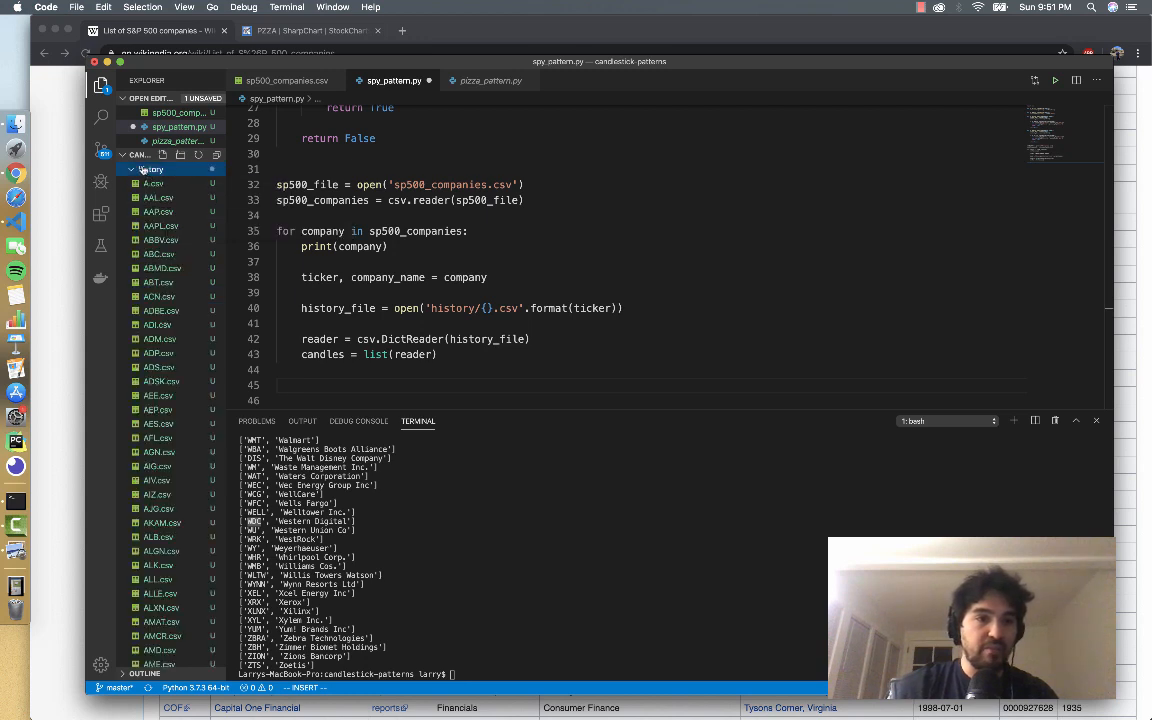
{"action": "left_click", "coordinate": [160, 225]}
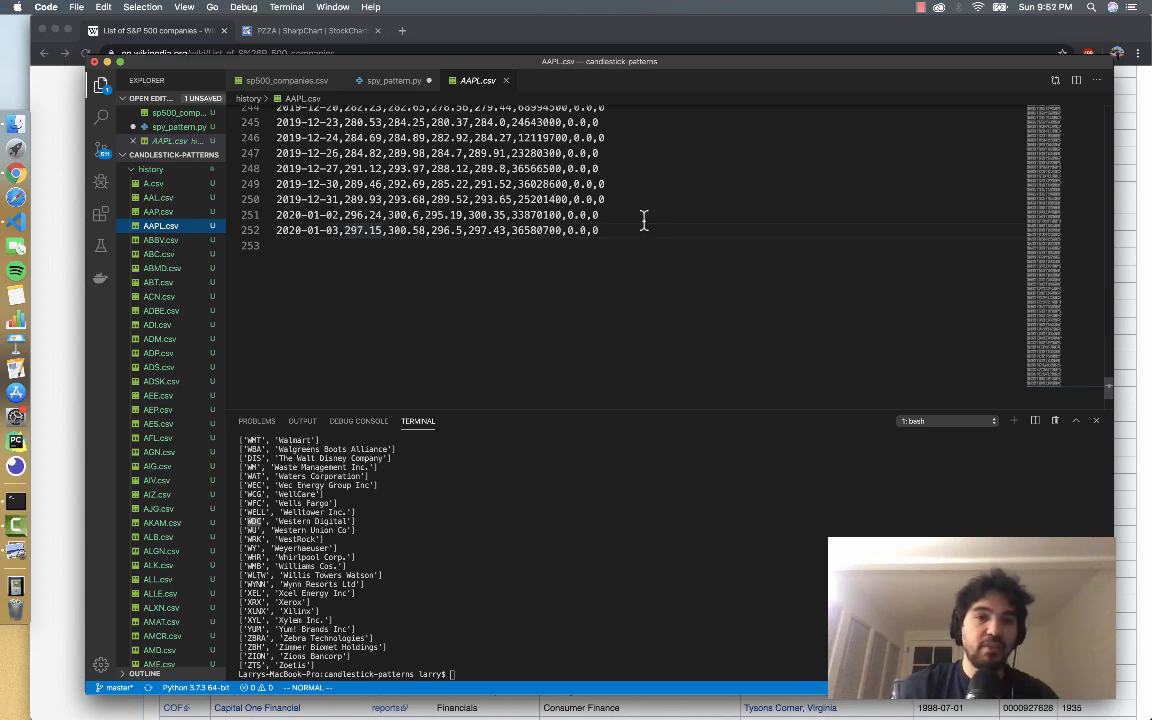
{"action": "left_click_drag", "start_coordinate": [644, 218], "coordinate": [276, 216]}
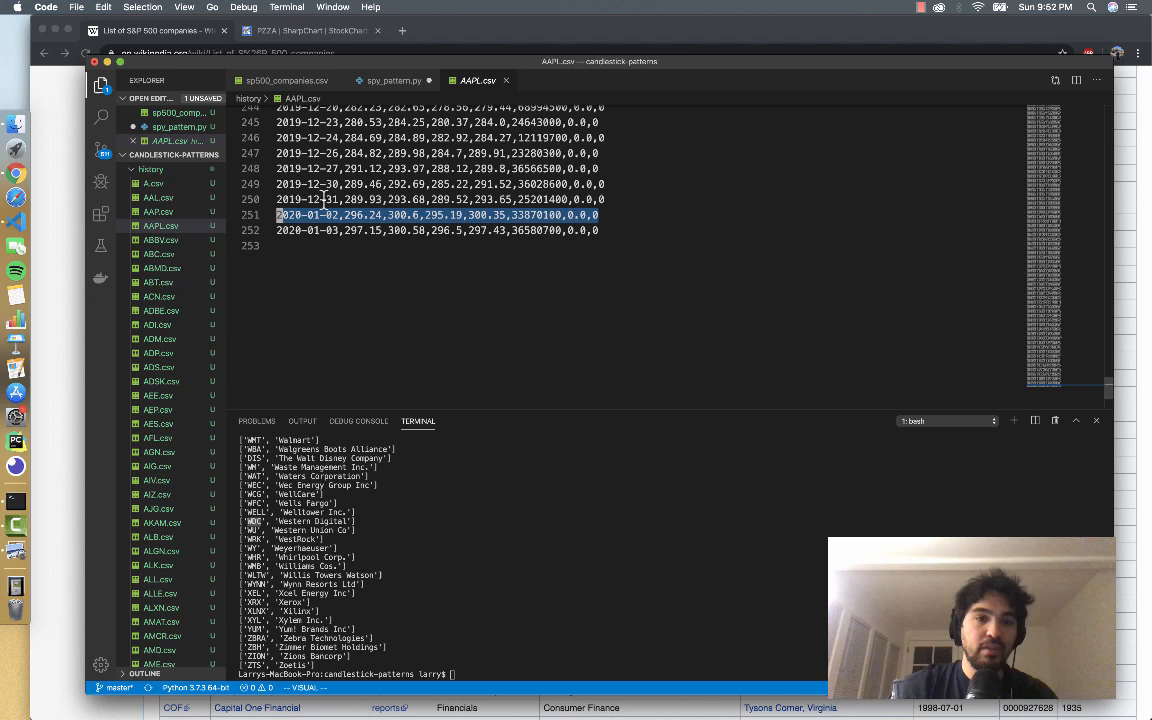
Step: Back in spy_pattern.py, keep candles[-2:] and add an if len(candles) > 1: check
{"action": "left_click", "coordinate": [393, 80]}
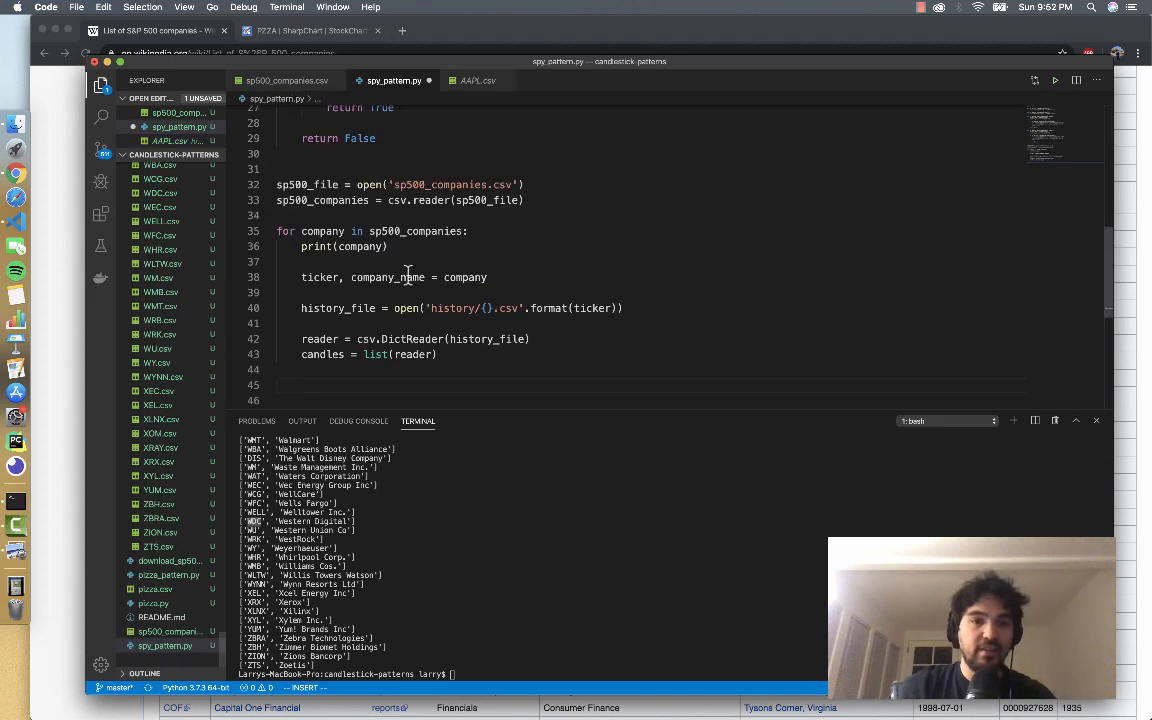
{"action": "type", "text": "candles = "}
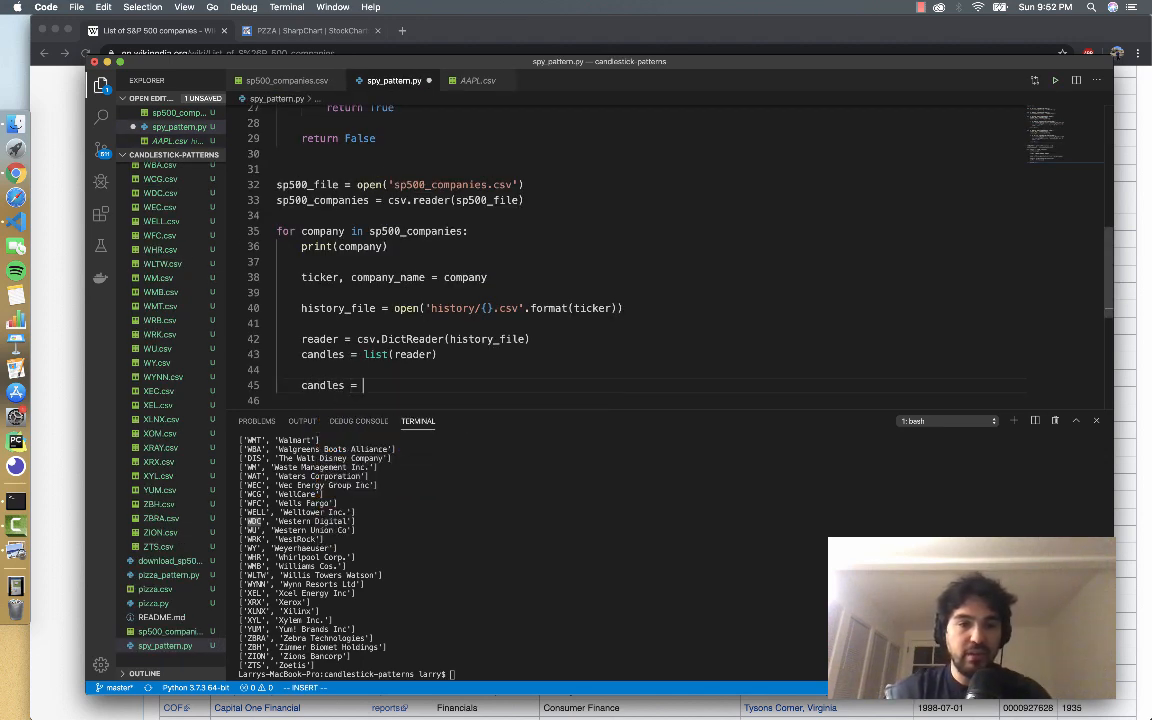
{"action": "type", "text": "candles[-2:"}
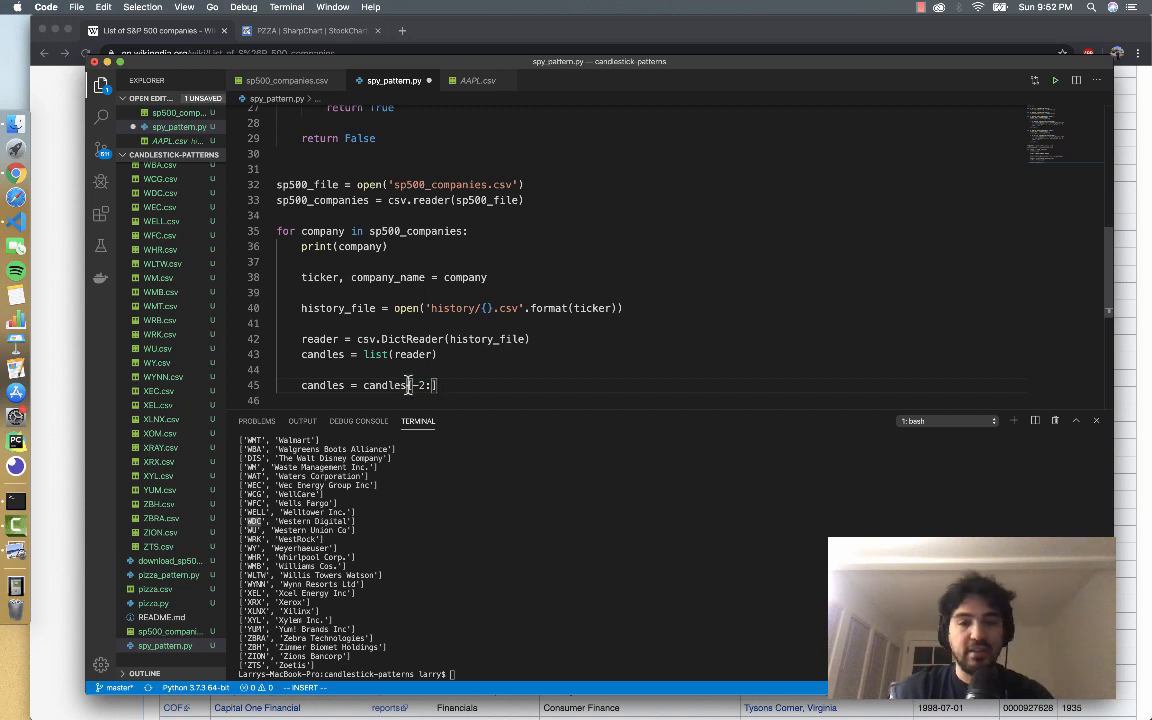
{"action": "key", "text": "Return"}
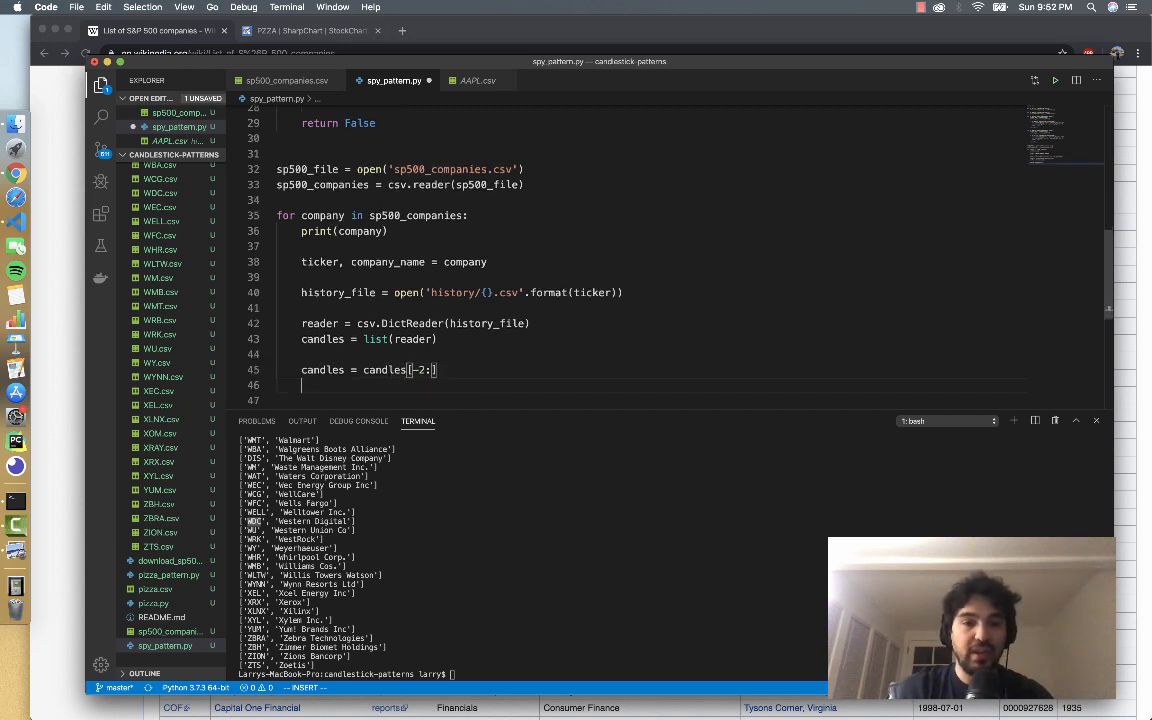
{"action": "key", "text": "Return"}
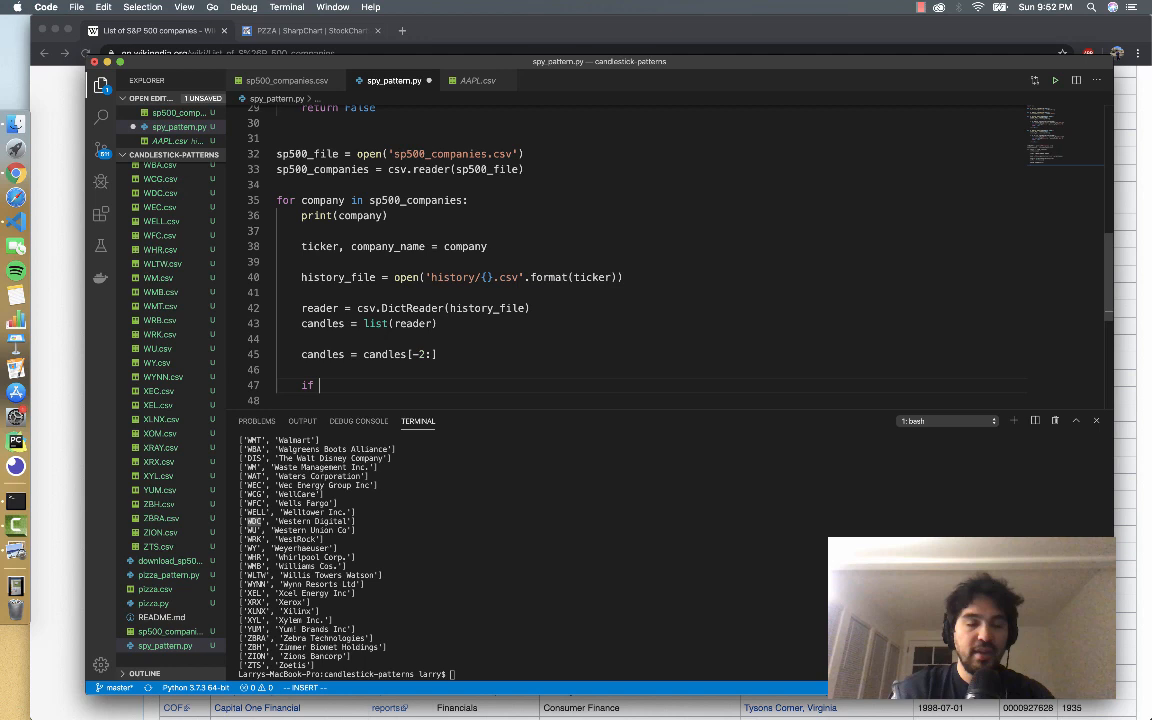
{"action": "type", "text": "if len(cand"}
{"action": "key", "text": "Tab"}
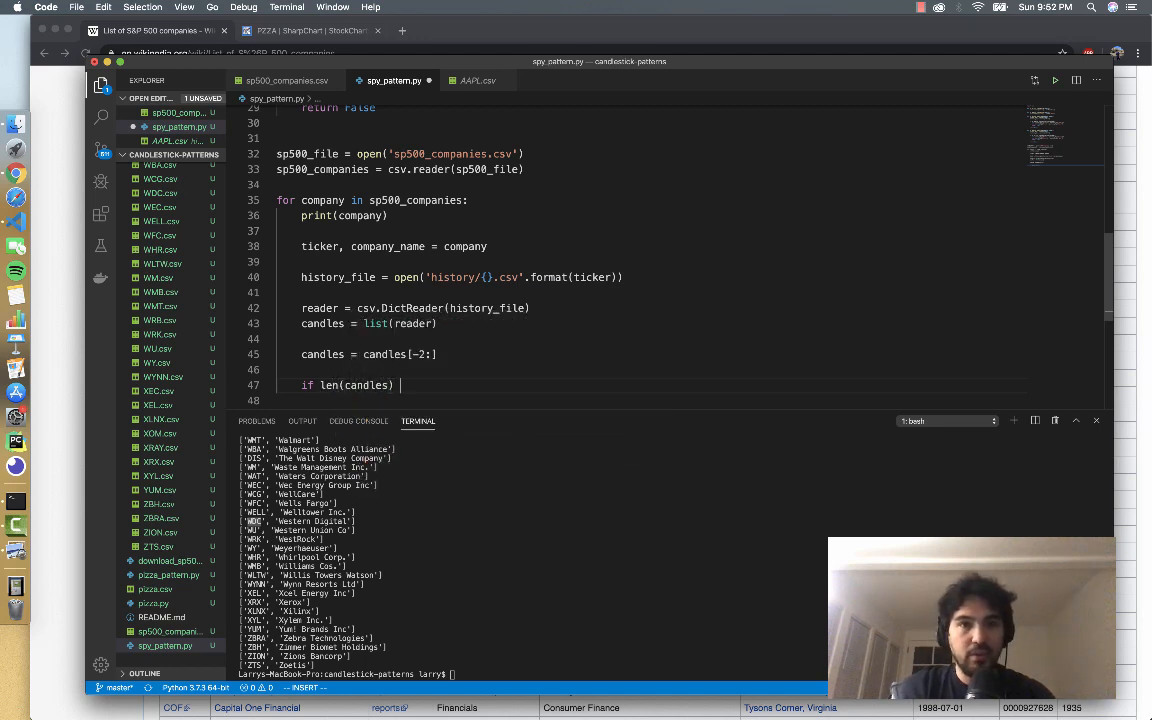
{"action": "type", "text": "> 1:"}
{"action": "key", "text": "Return"}
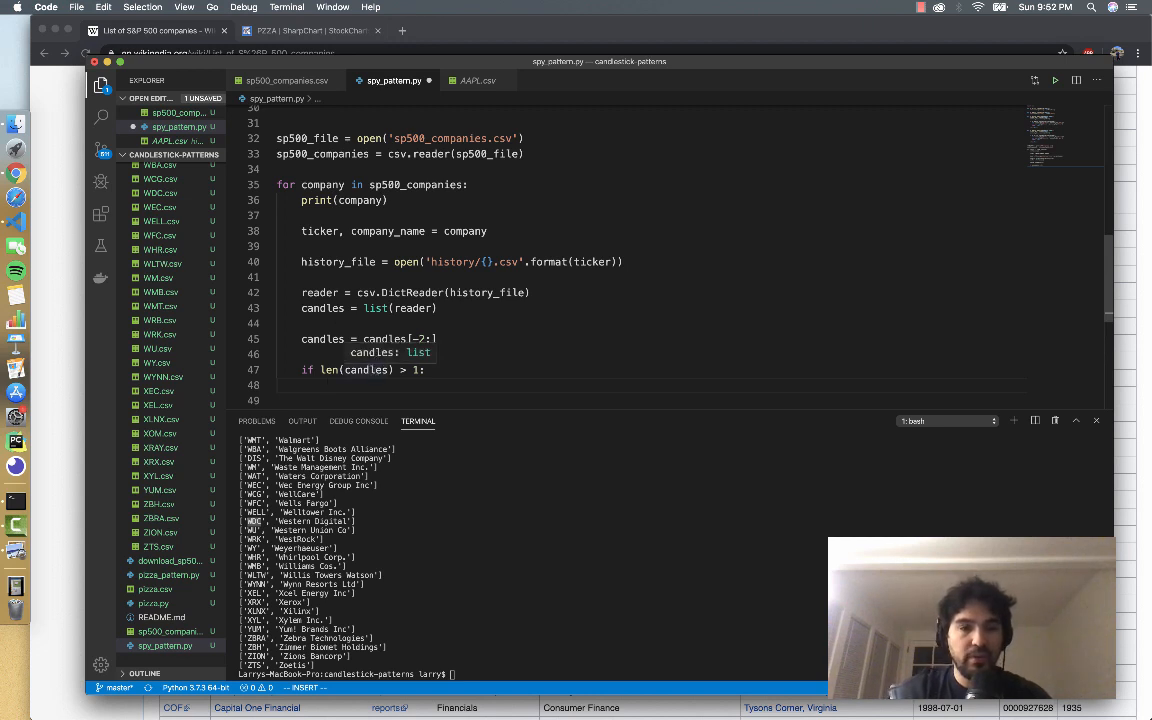
{"action": "type", "text": "if is_"}
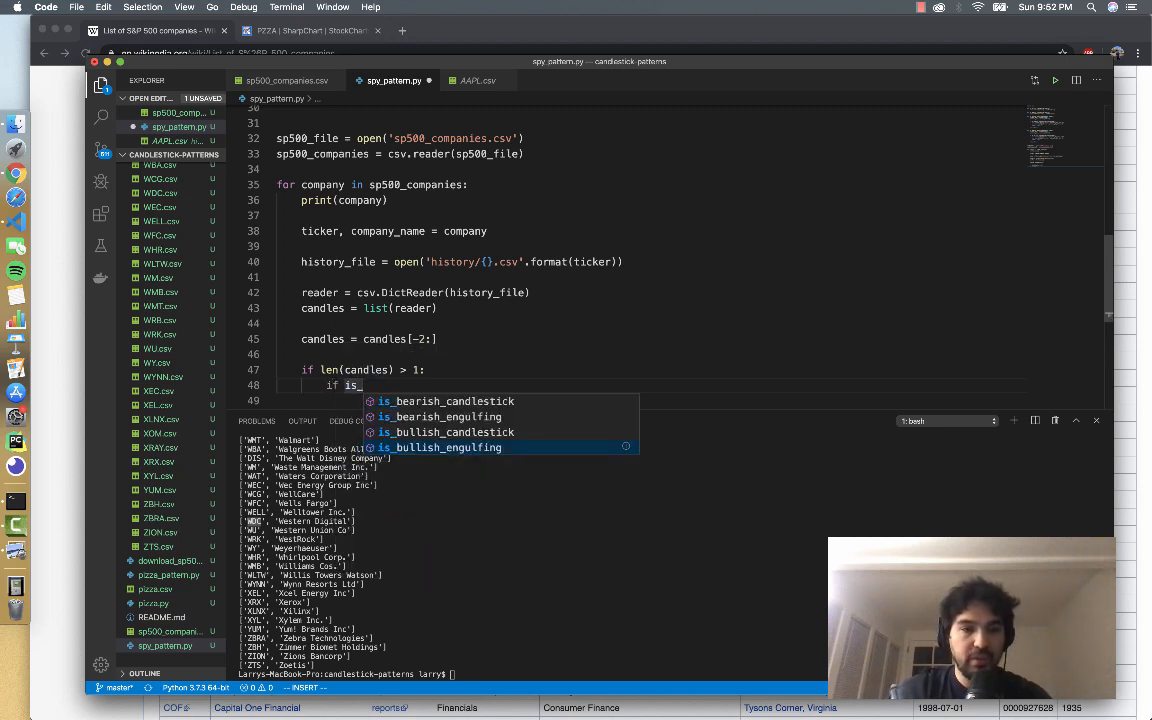
{"action": "type", "text": "bu"}
Step: Inside it, test if is_bullish_engulfing(candles, 1) and move to the end of that line
{"action": "key", "text": "Return"}
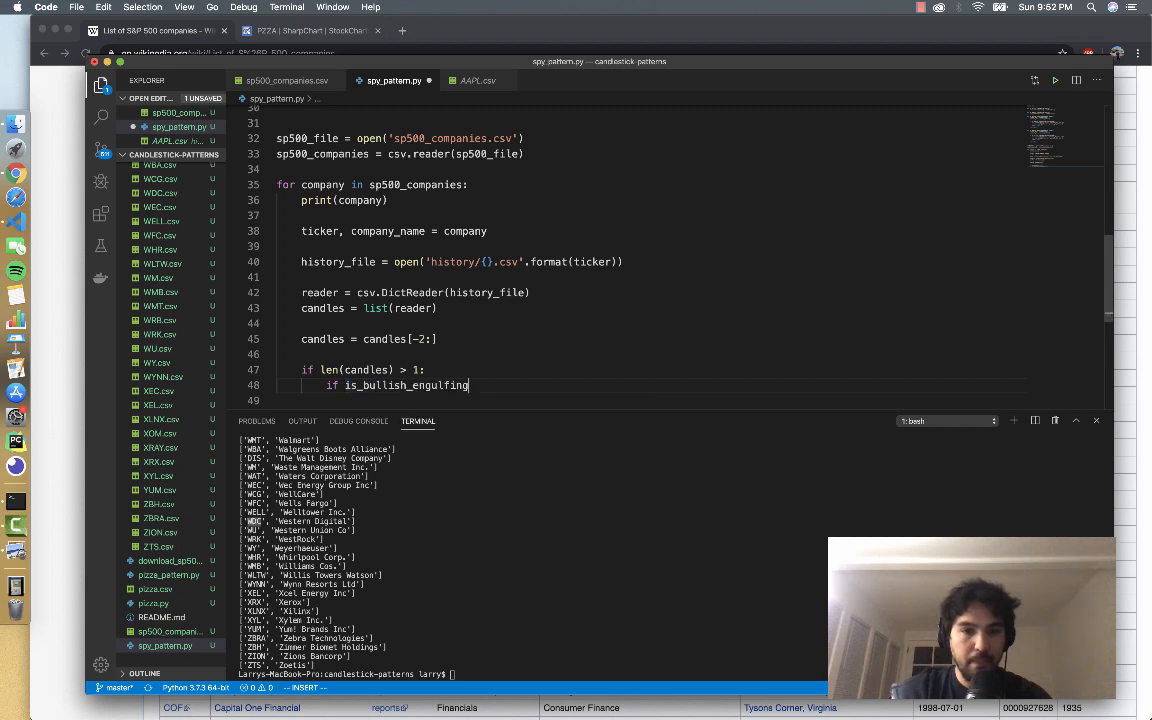
{"action": "type", "text": "(cand"}
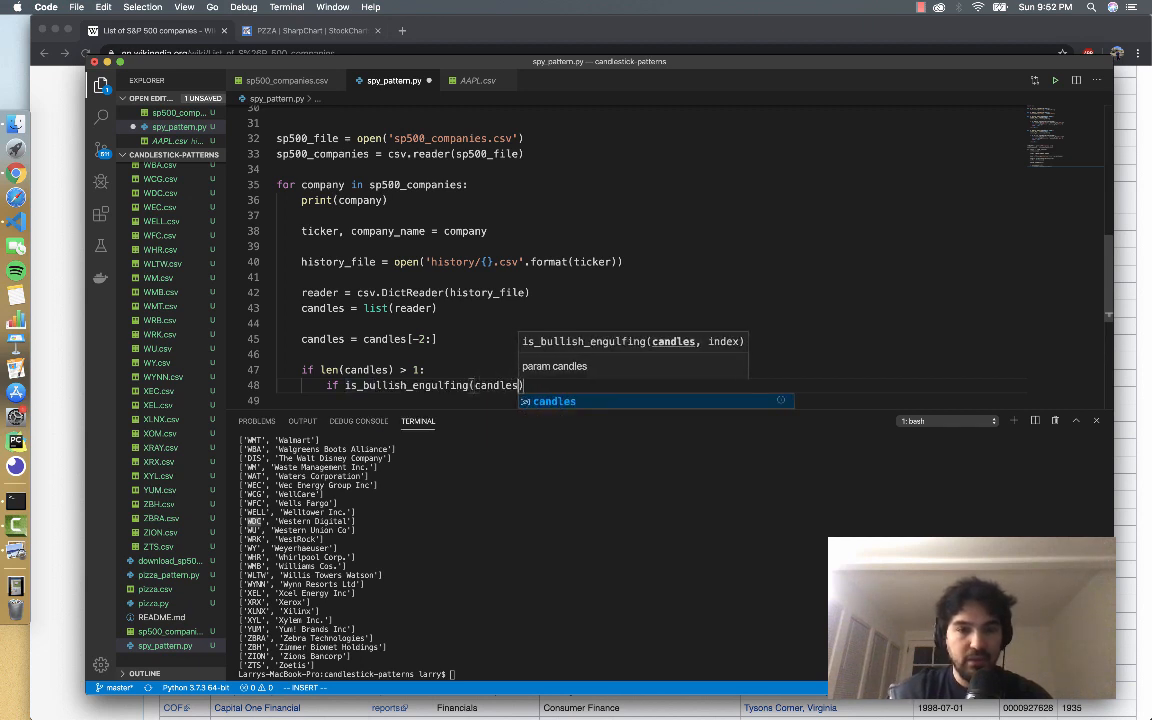
{"action": "type", "text": "les, 1"}
{"action": "left_click", "coordinate": [484, 384]}
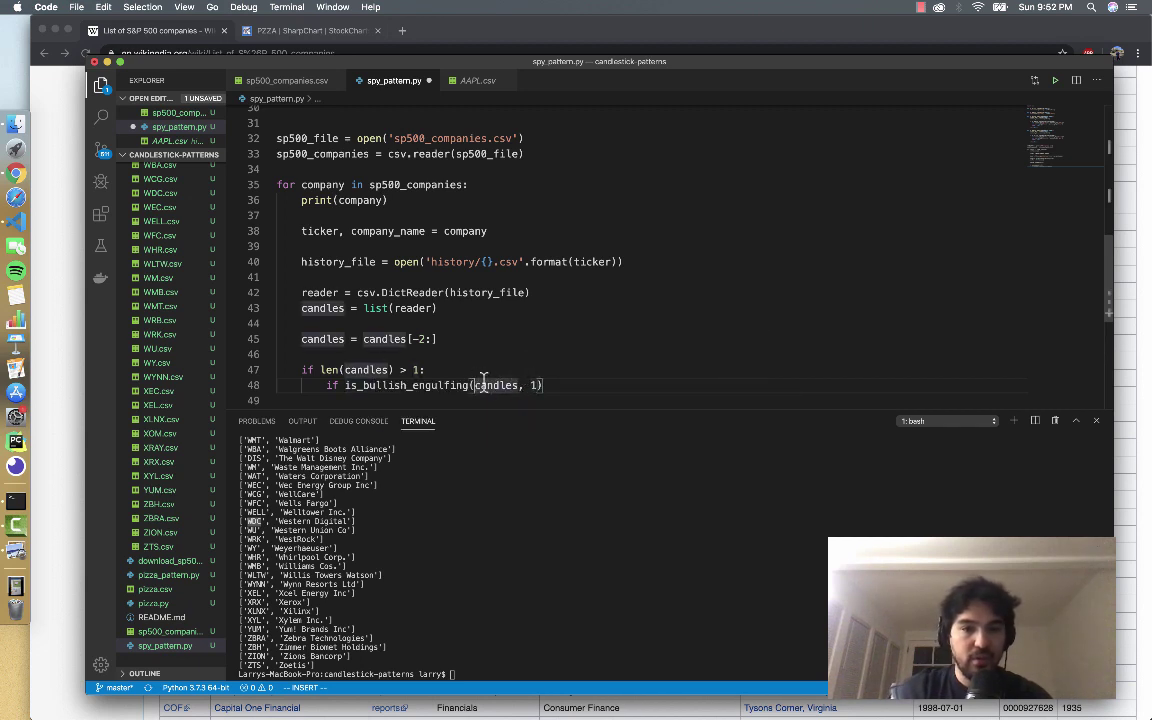
{"action": "left_click", "coordinate": [534, 386]}
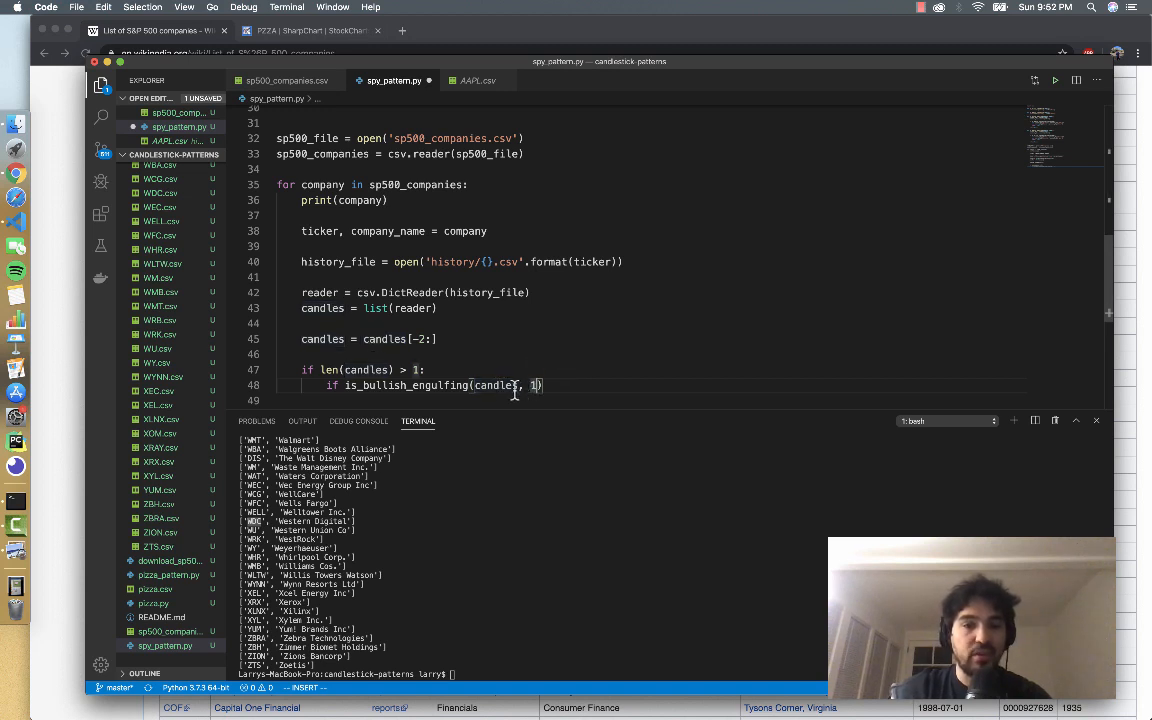
{"action": "left_click", "coordinate": [546, 386]}
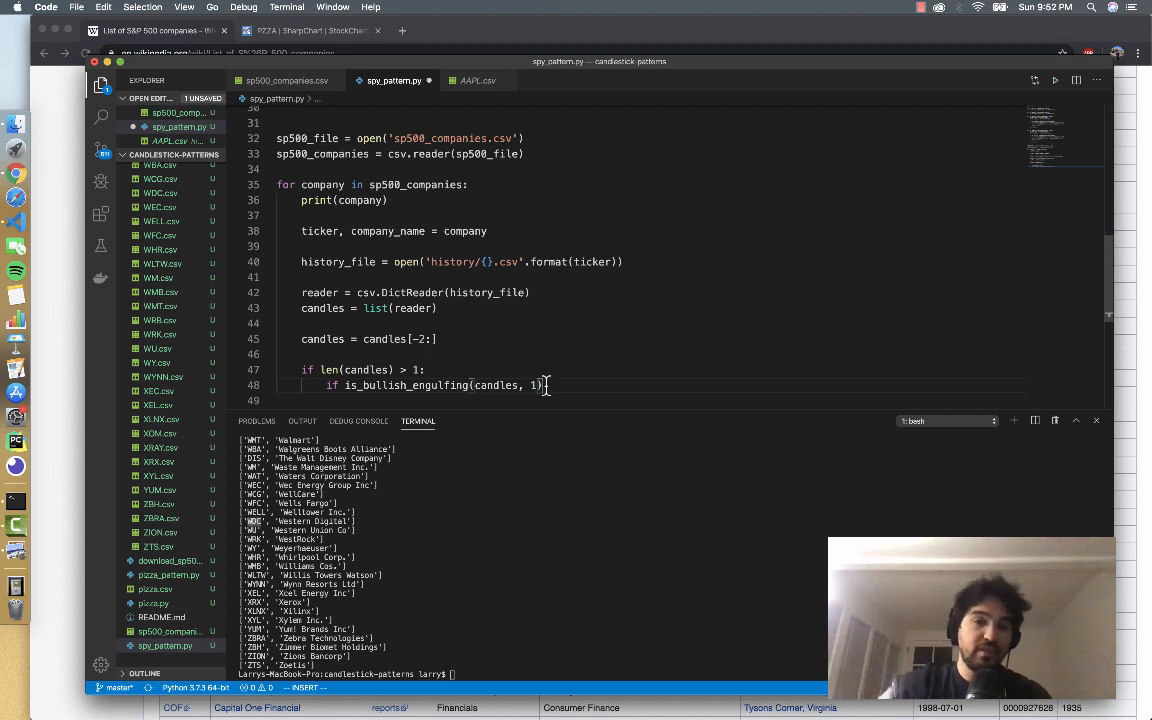
{"action": "type", "text": ":"}
Step: Finish the print as "{} - {} is bullish engulfing".format(ticker, candles[1]['Date']) and save
{"action": "key", "text": "Return"}
{"action": "type", "text": "print"}
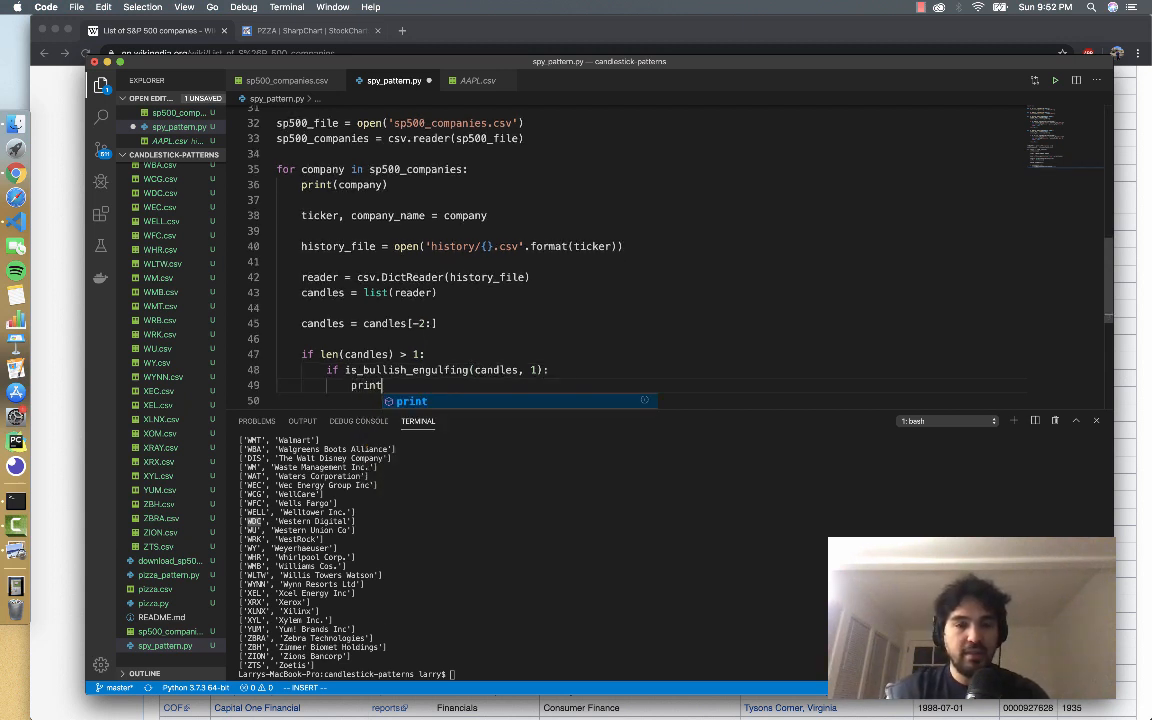
{"action": "type", "text": "(\"{} - {} "}
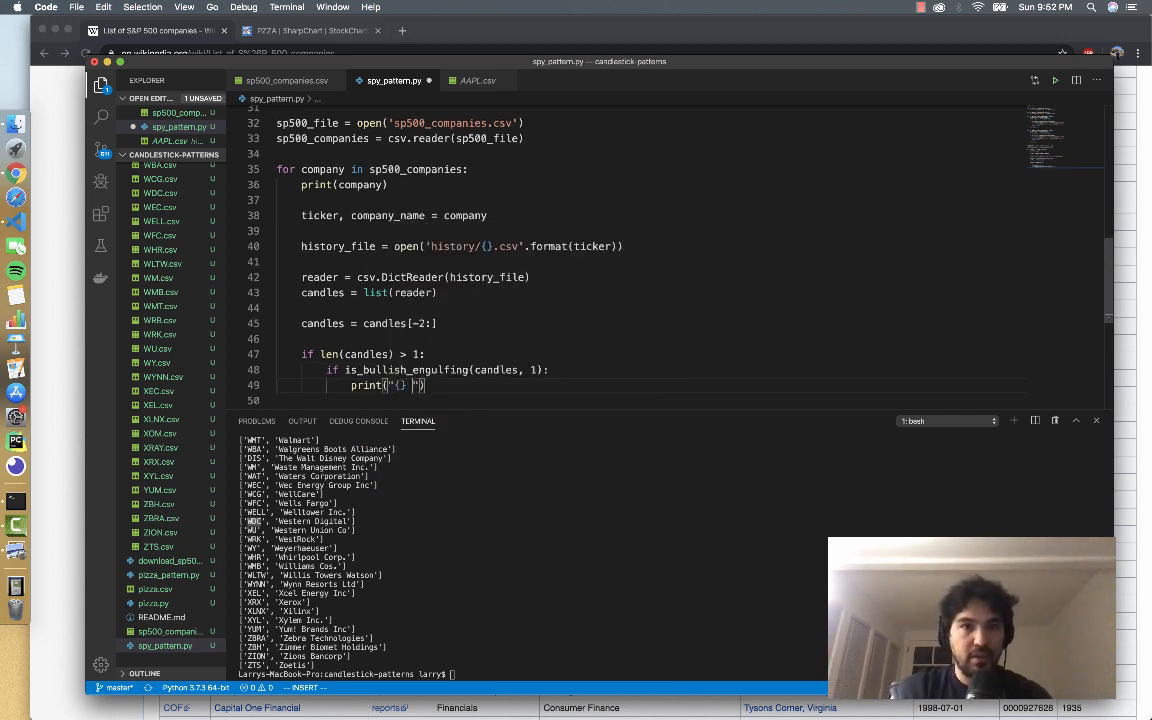
{"action": "type", "text": "is "}
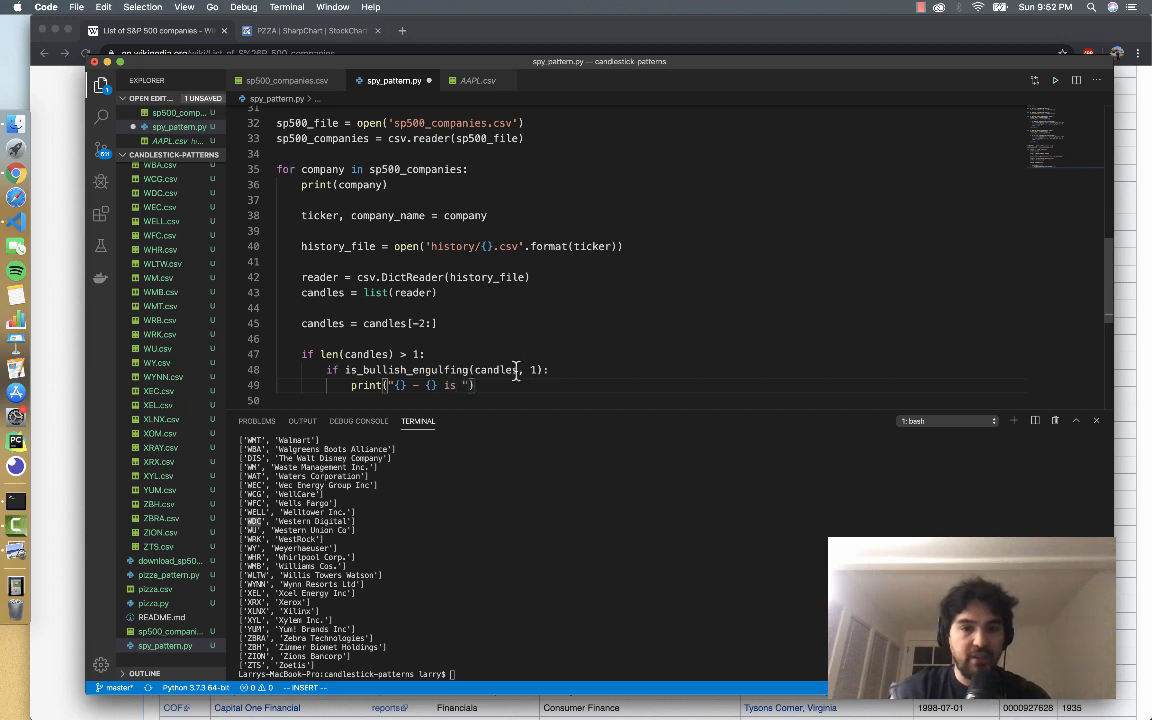
{"action": "type", "text": "bu"}
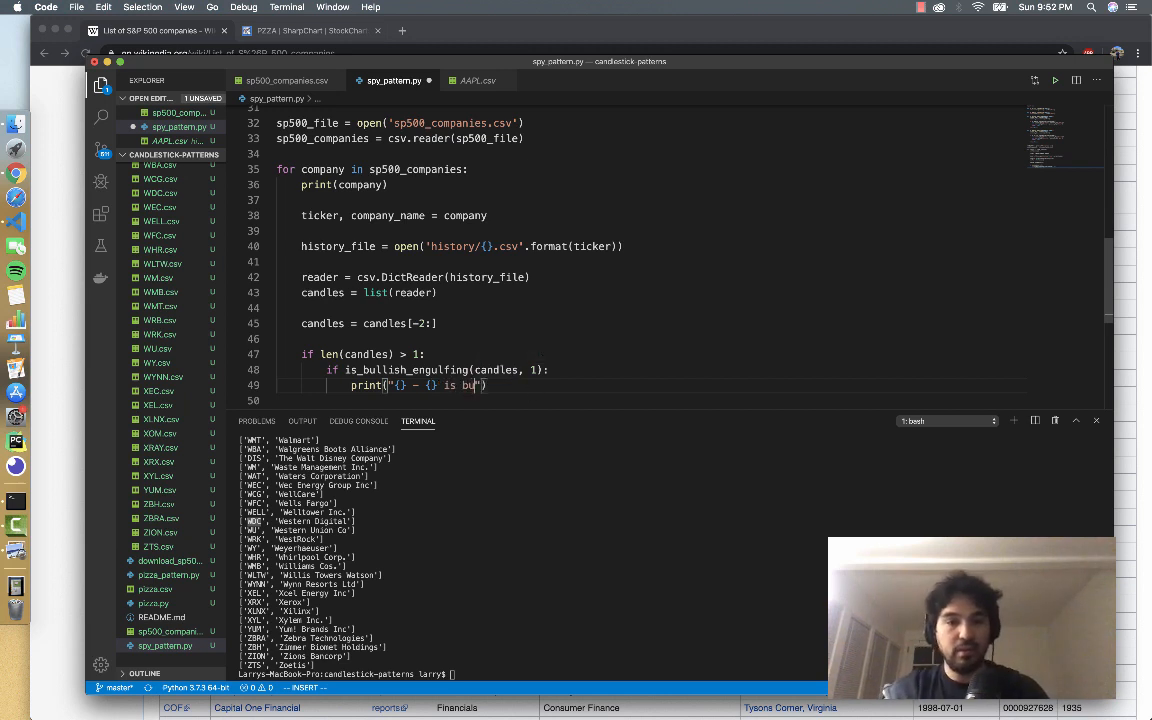
{"action": "type", "text": "llish engulf"}
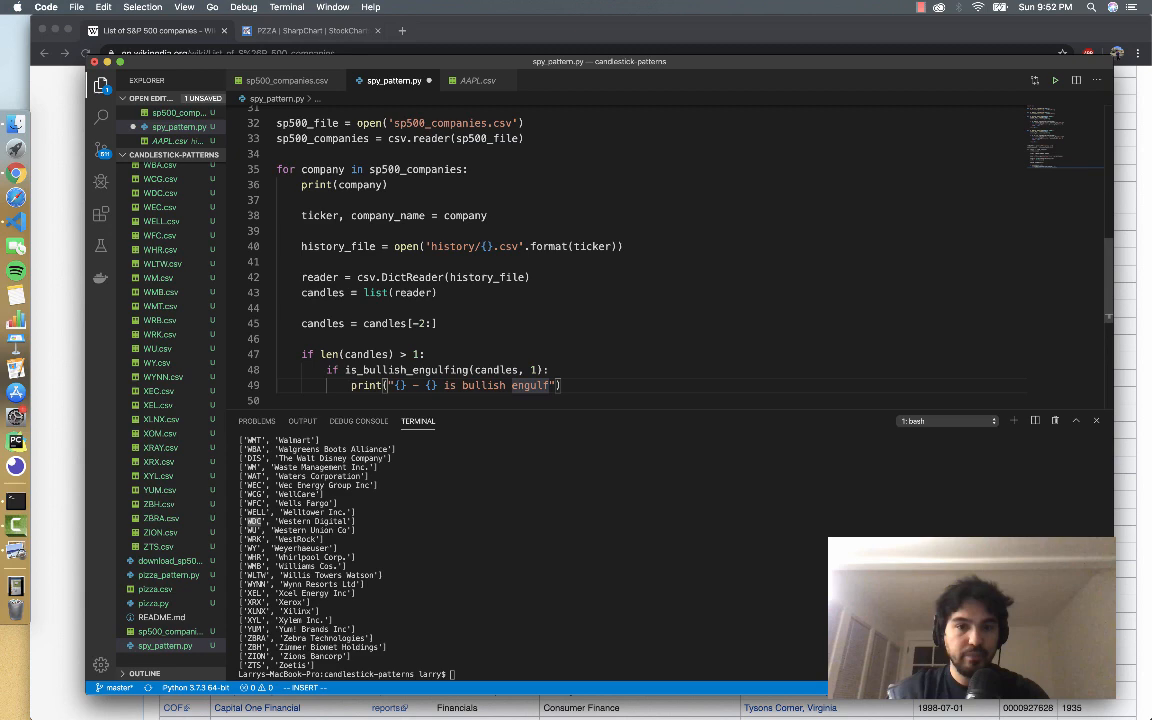
{"action": "type", "text": "ing"}
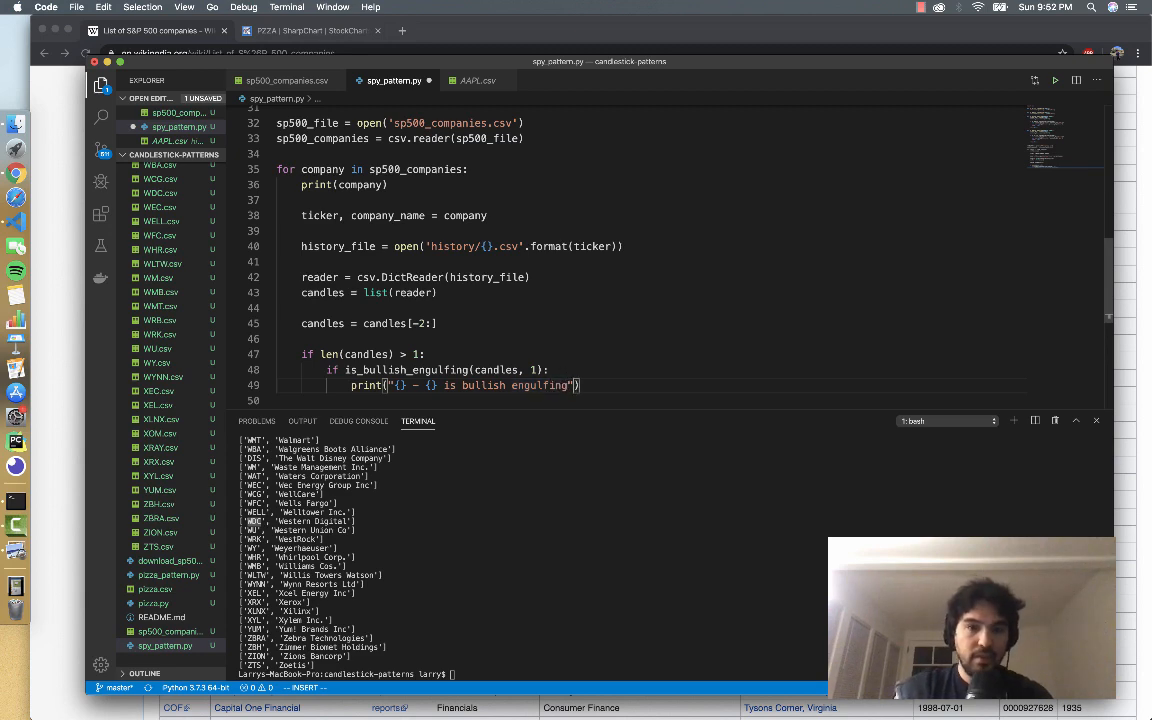
{"action": "type", "text": "\".format(tic,"}
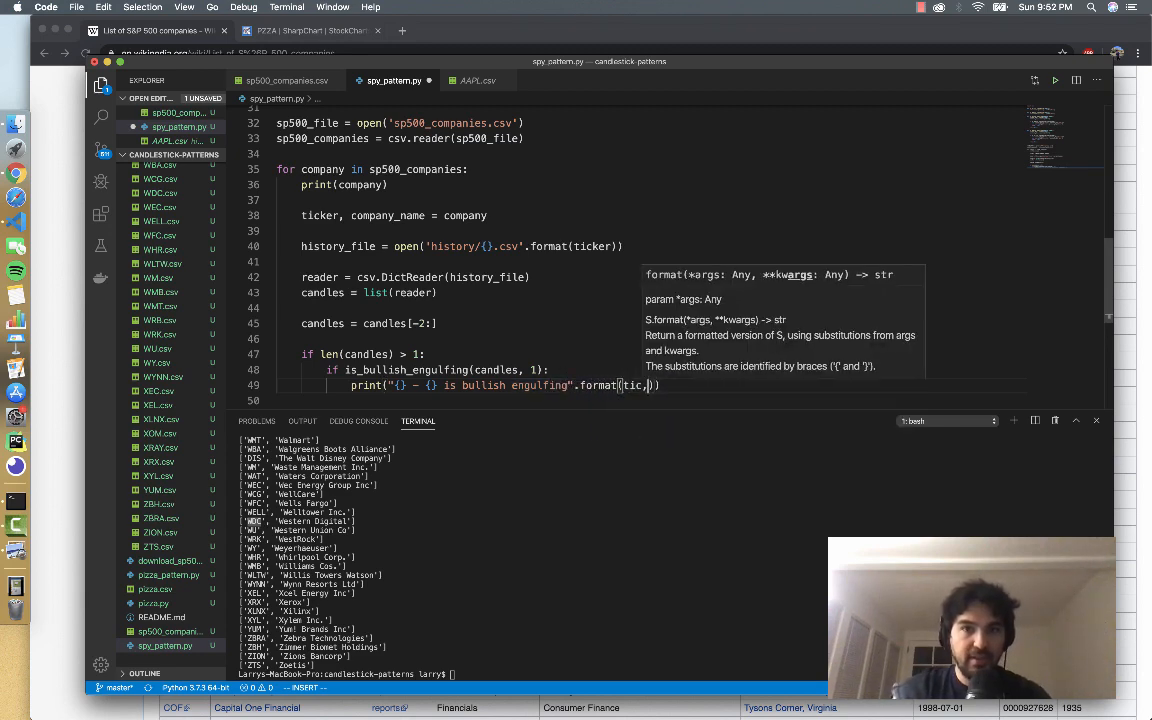
{"action": "type", "text": "er"}
{"action": "key", "text": "BackSpace"}
{"action": "key", "text": "BackSpace"}
{"action": "key", "text": "BackSpace"}
{"action": "type", "text": "ker, "}
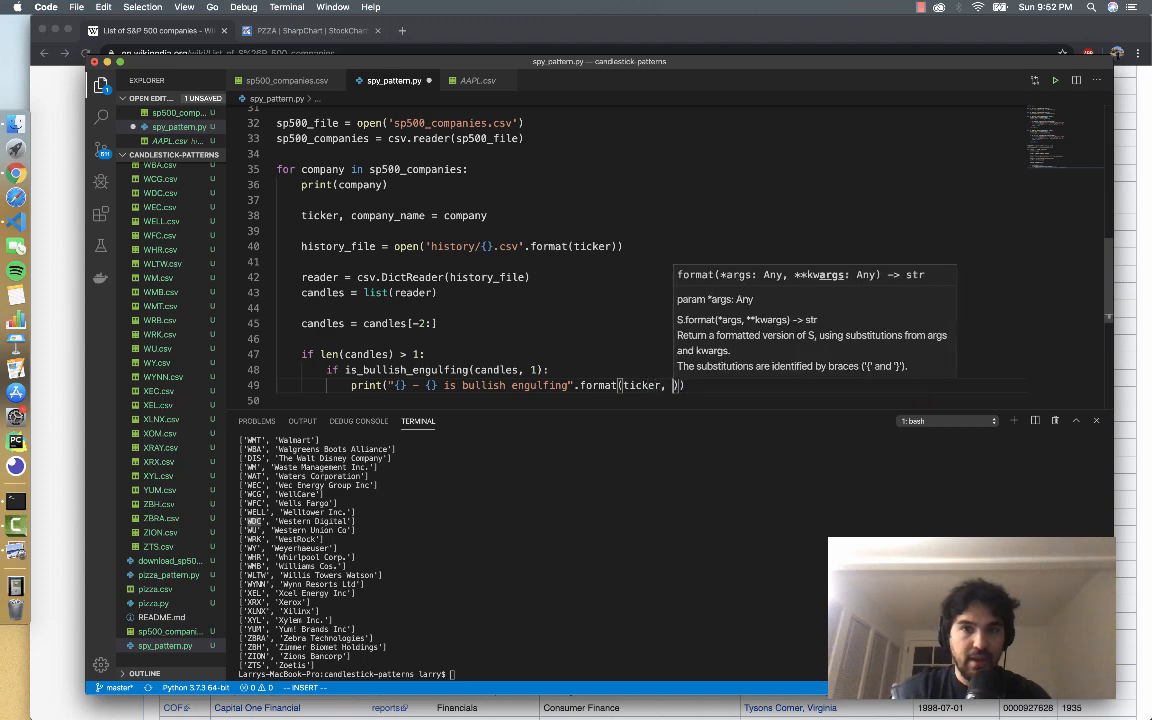
{"action": "type", "text": "candles[1"}
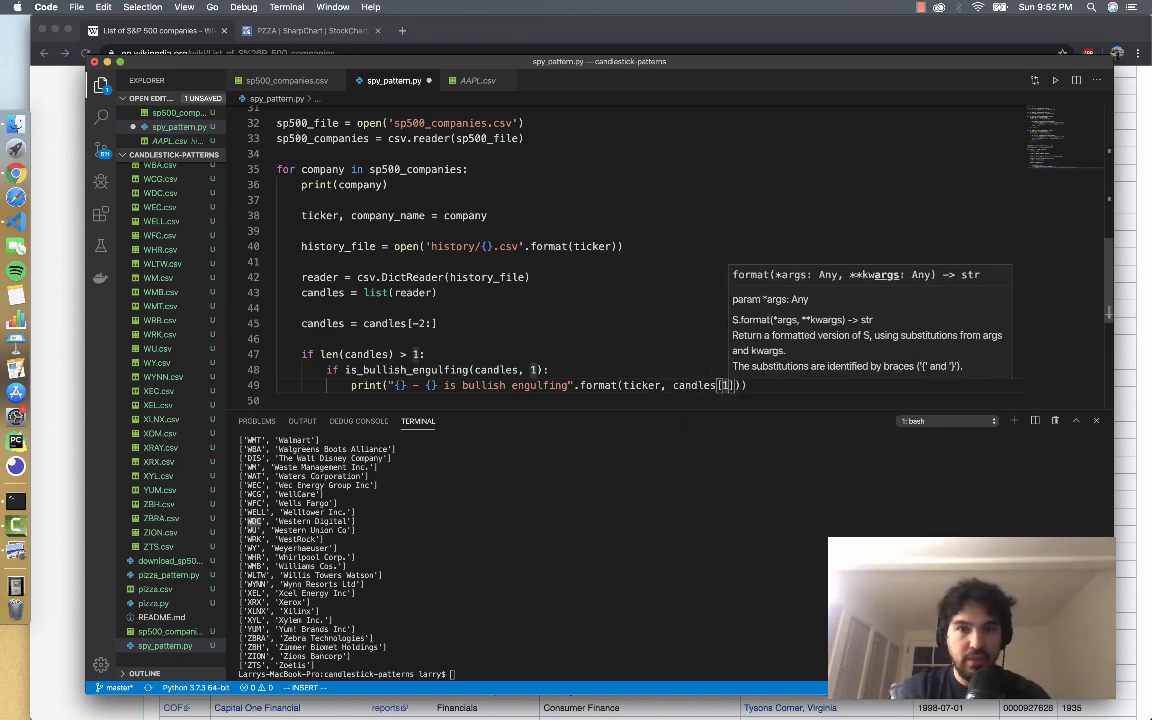
{"action": "type", "text": "]['Date"}
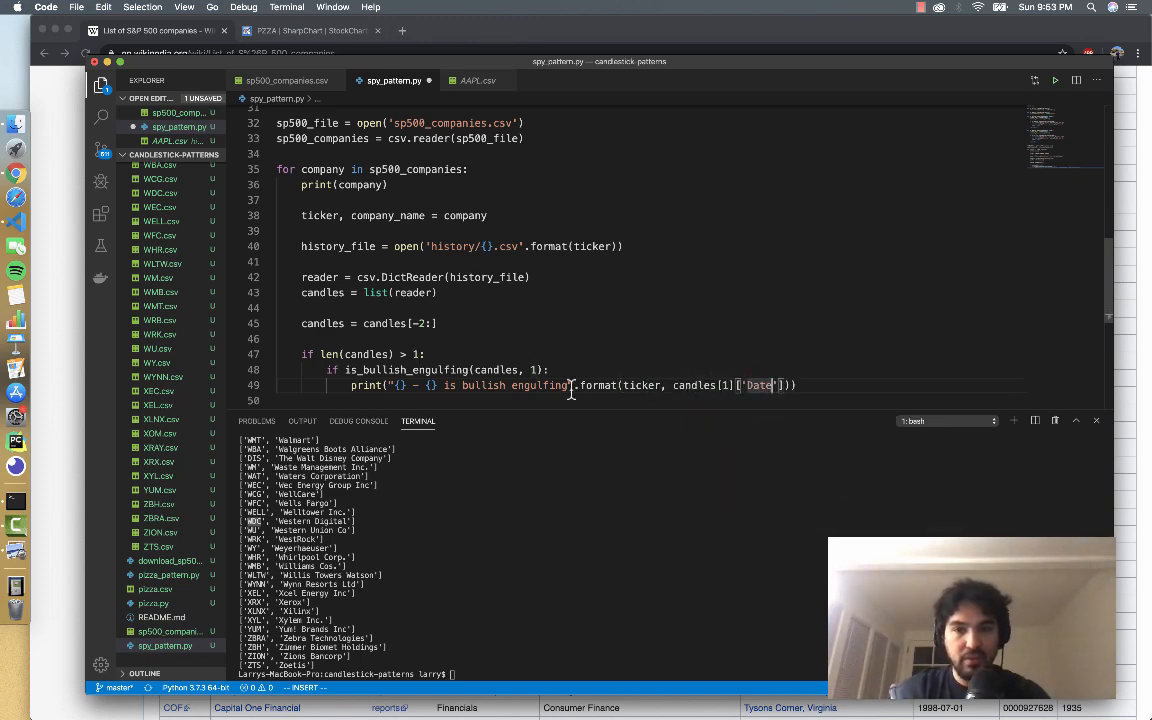
{"action": "key", "text": "super+s"}
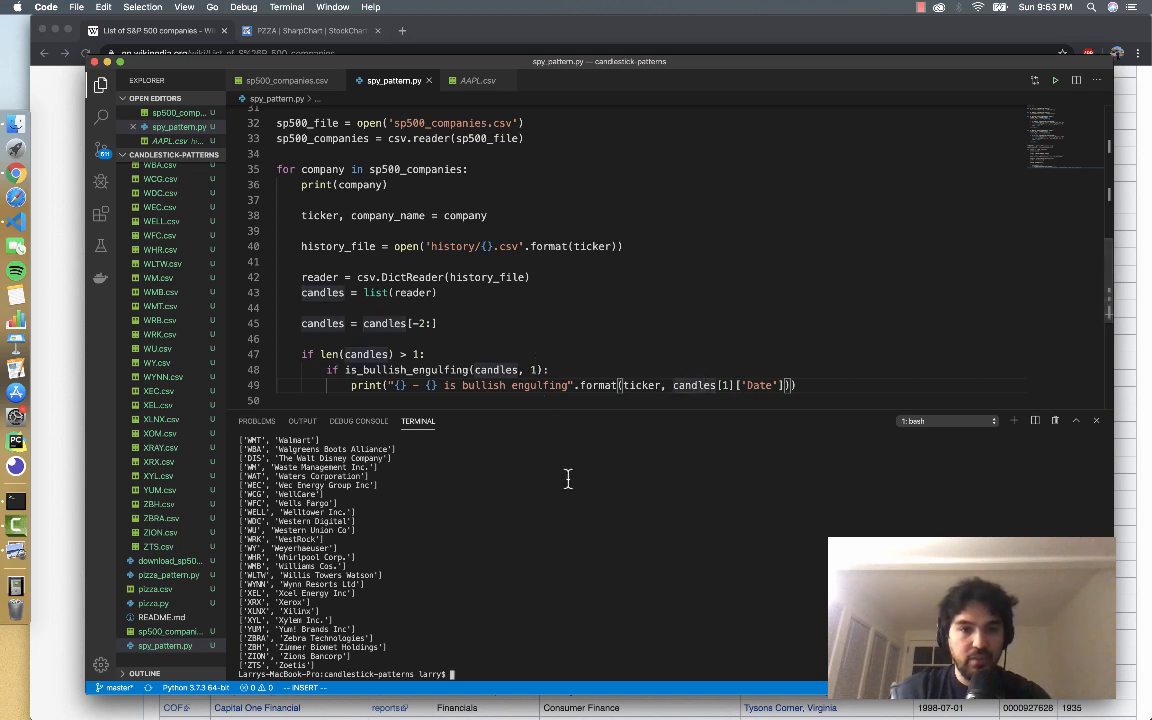
Step: Run python3 spy_pattern.py and highlight the UAA bullish engulfing result dated 2020-01-03
{"action": "left_click", "coordinate": [569, 478]}
{"action": "type", "text": "python3"}
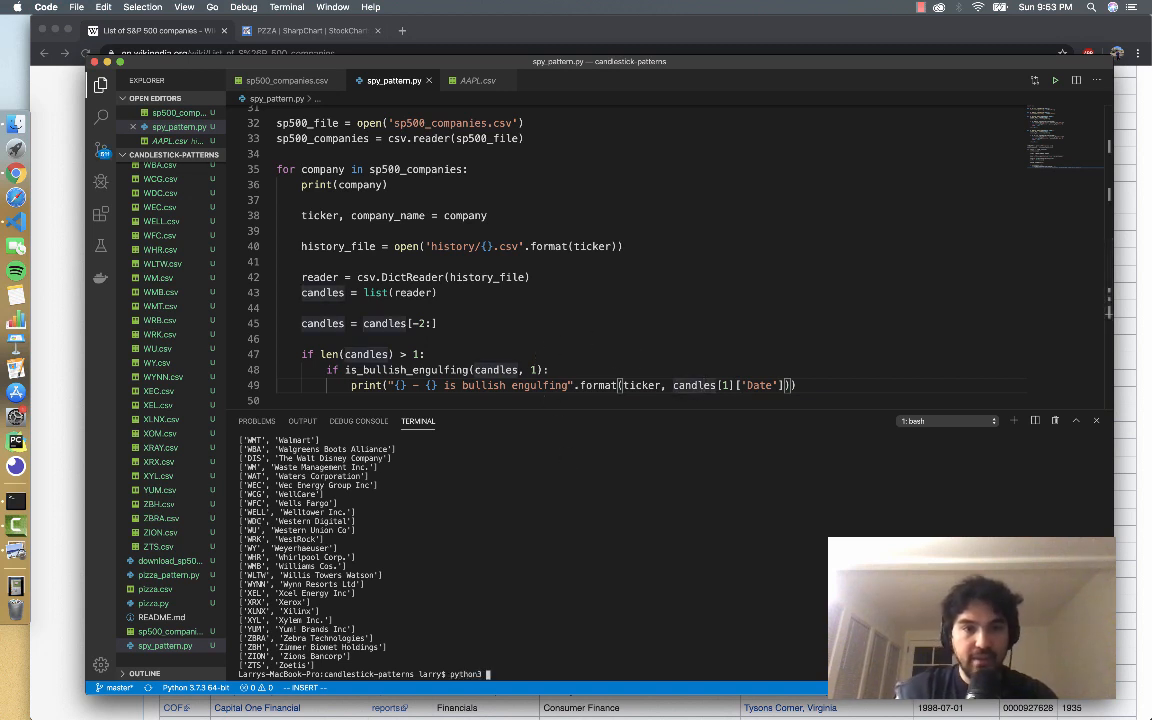
{"action": "type", "text": " spy_pattern.py"}
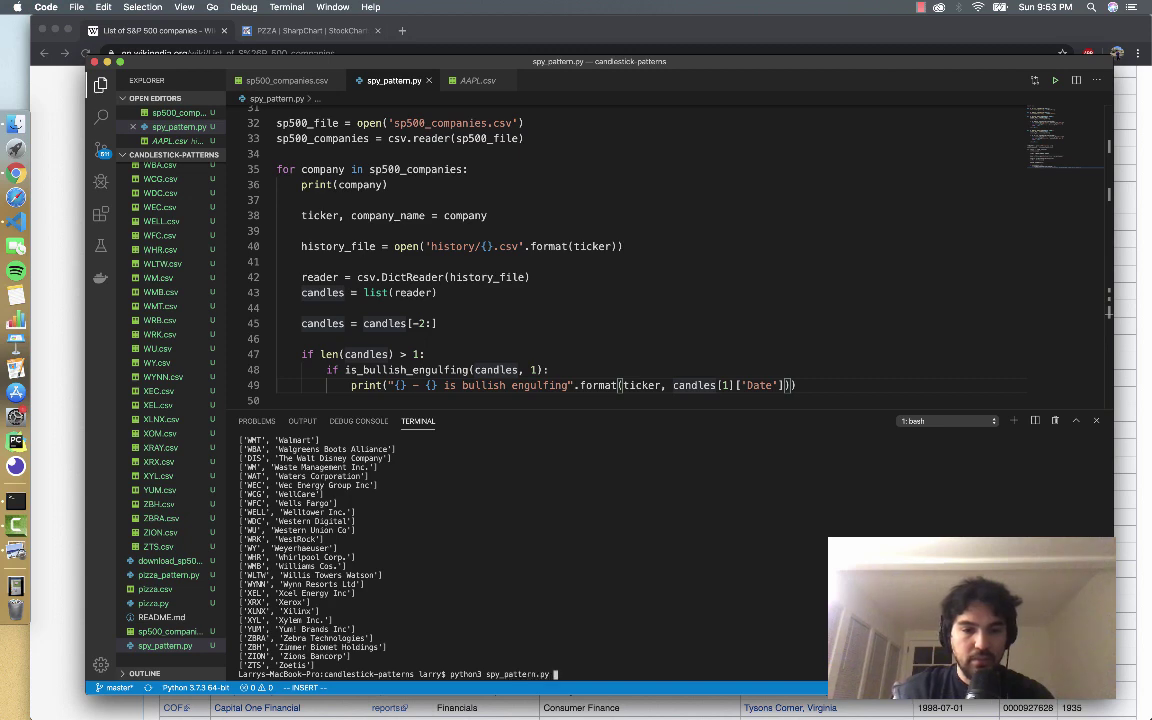
{"action": "key", "text": "Return"}
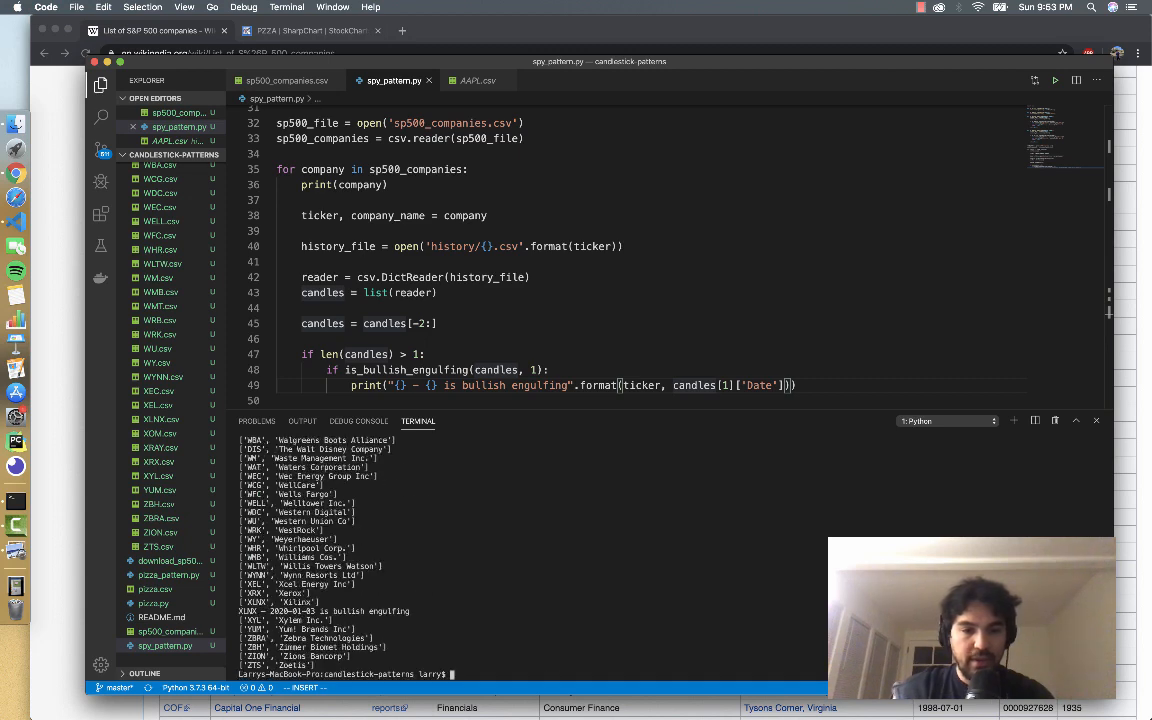
{"action": "scroll", "coordinate": [367, 590], "scroll_direction": "up", "scroll_amount": 5}
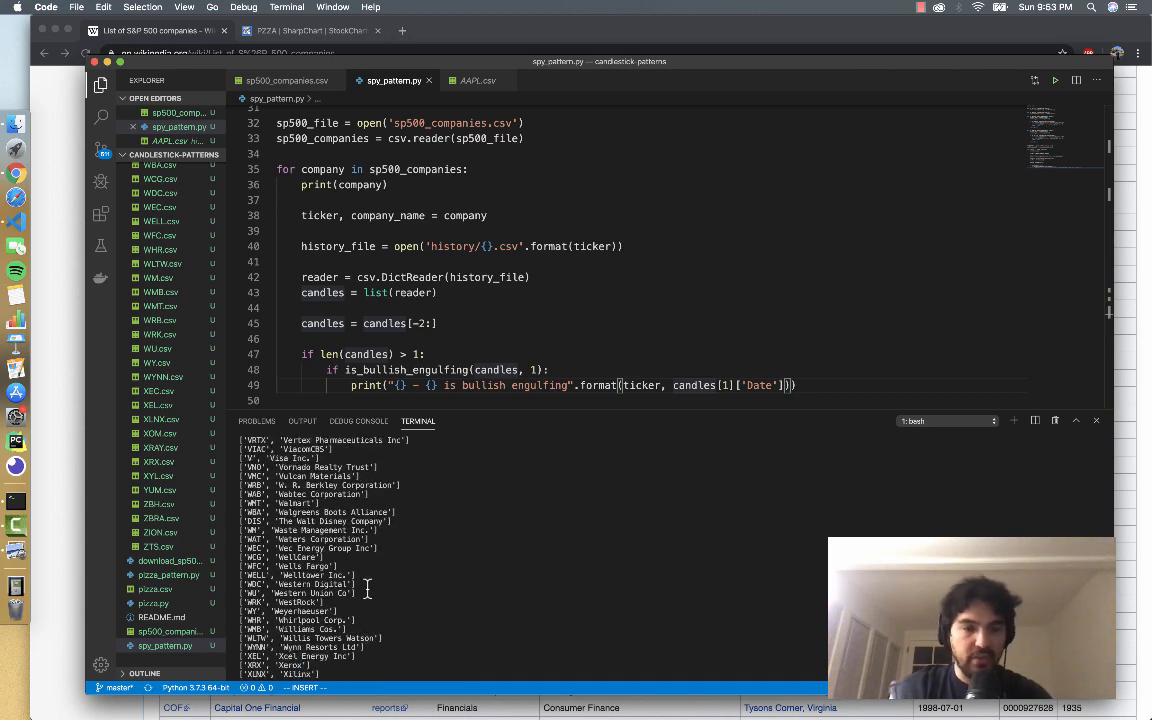
{"action": "scroll", "coordinate": [367, 595], "scroll_direction": "down", "scroll_amount": 5}
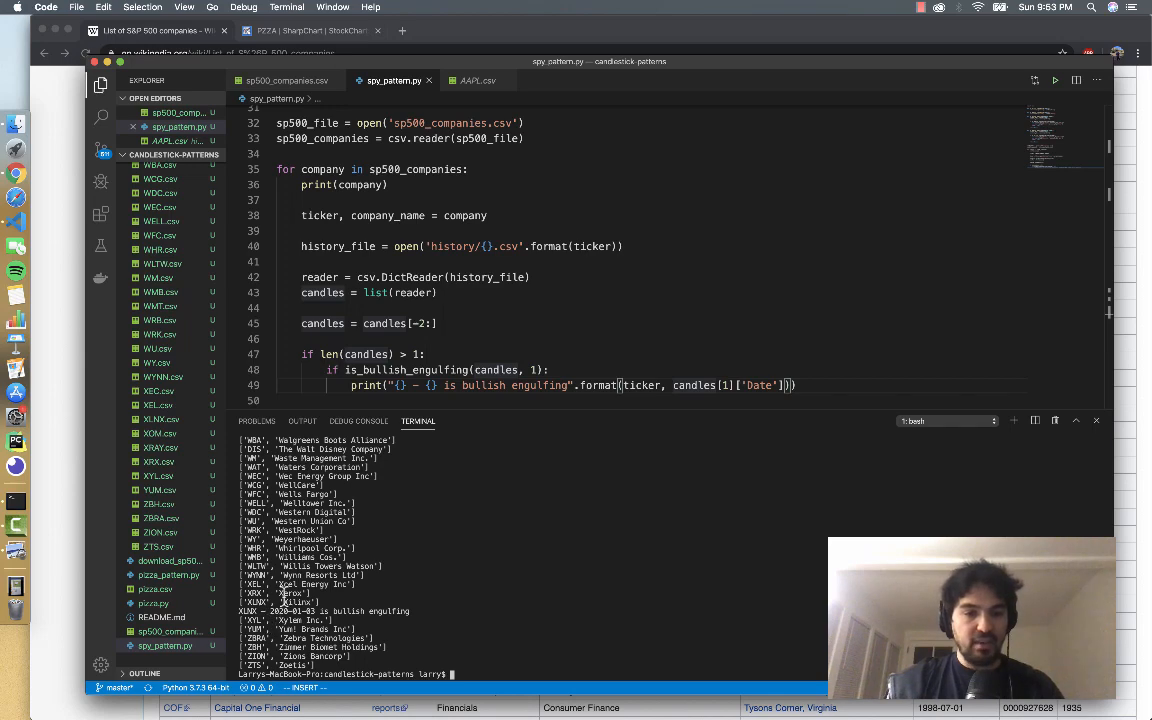
{"action": "scroll", "coordinate": [282, 605], "scroll_direction": "up", "scroll_amount": 5}
{"action": "scroll", "coordinate": [351, 512], "scroll_direction": "up", "scroll_amount": 5}
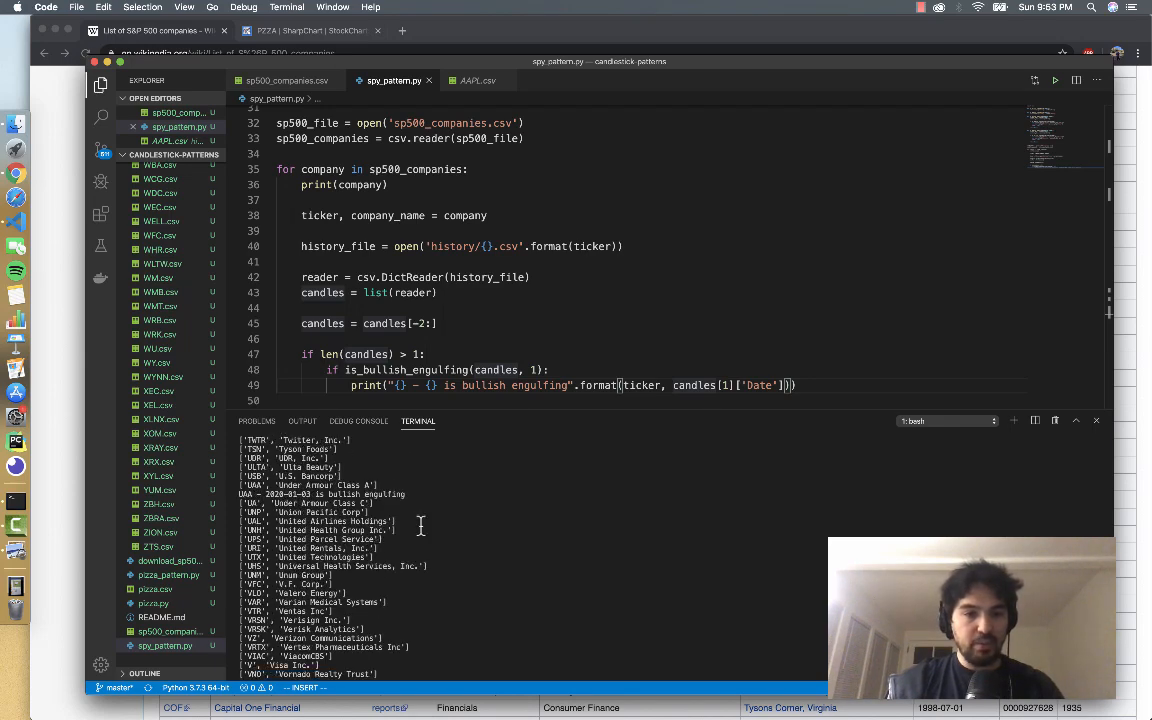
{"action": "left_click_drag", "start_coordinate": [405, 494], "coordinate": [237, 497]}
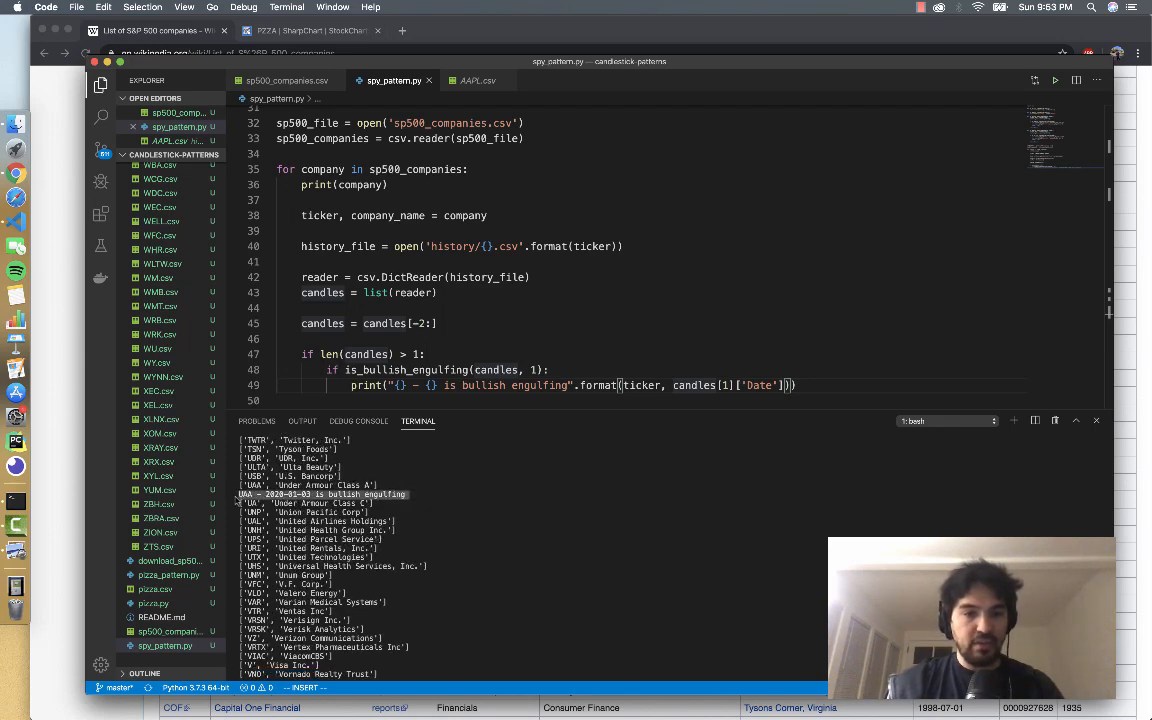
{"action": "left_click", "coordinate": [330, 497]}
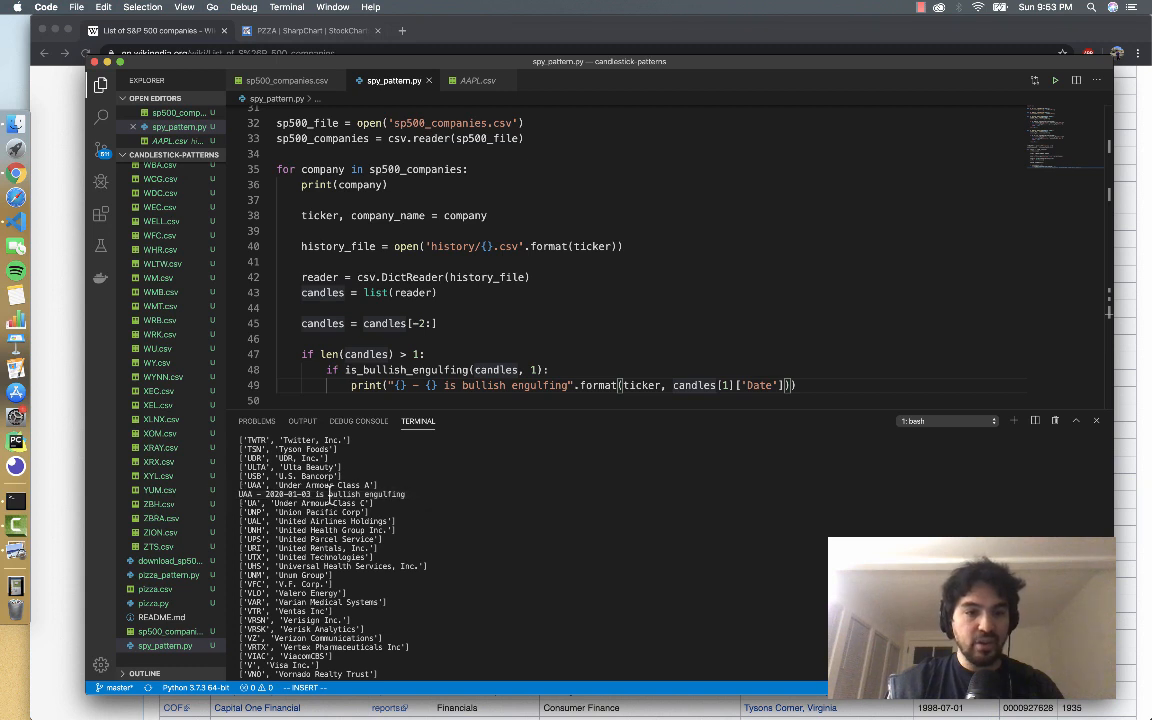
{"action": "left_click_drag", "start_coordinate": [409, 497], "coordinate": [262, 502]}
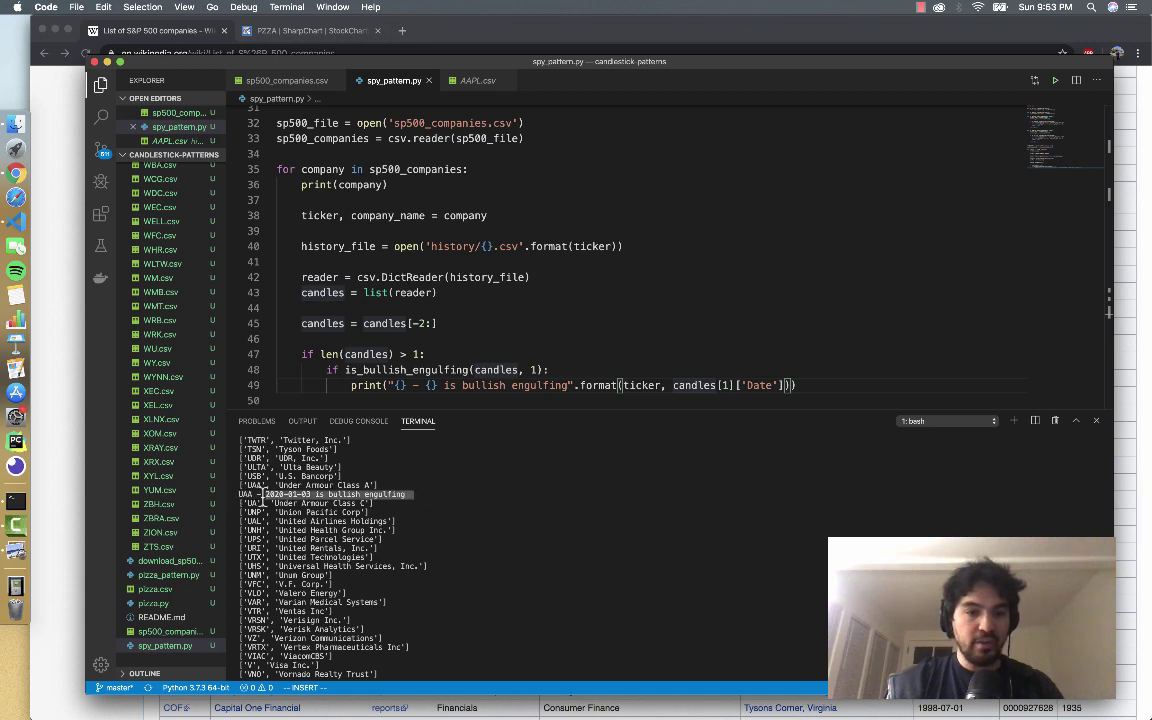
{"action": "double_click", "coordinate": [455, 277]}
{"action": "scroll", "coordinate": [420, 240], "scroll_direction": "up", "scroll_amount": 1}
Step: Delete the print(company) debug line and save the script
{"action": "double_click", "coordinate": [374, 194]}
{"action": "key", "text": "super+shift+k"}
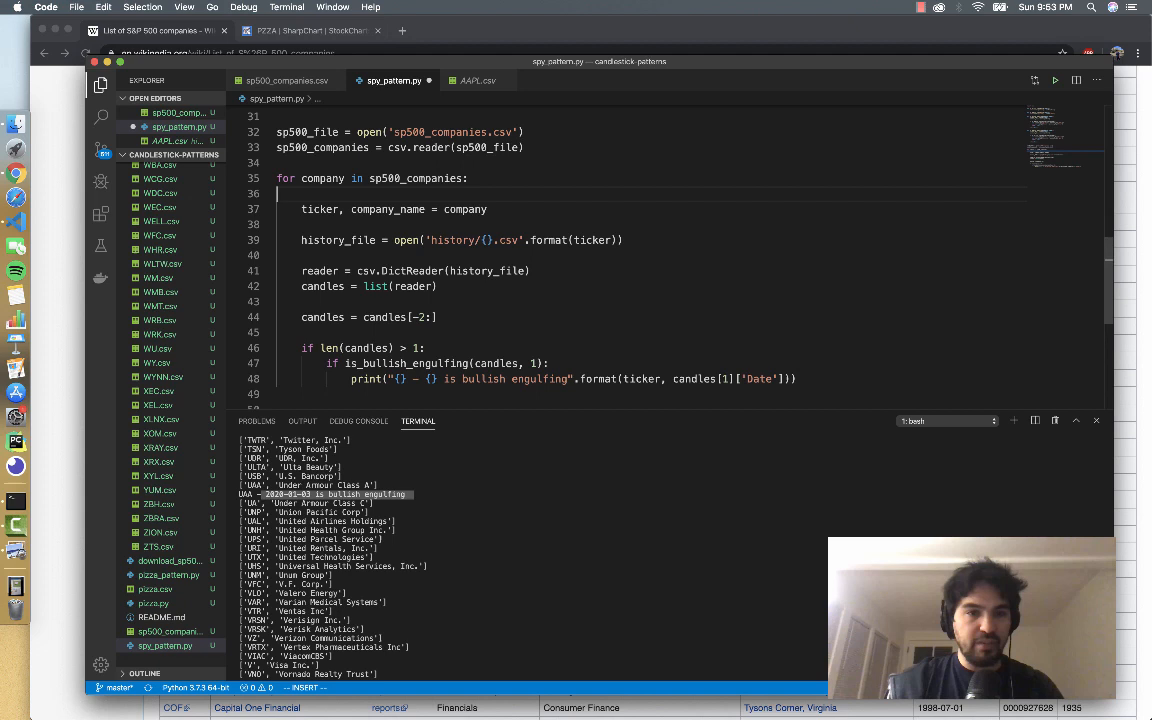
{"action": "key", "text": "BackSpace"}
{"action": "key", "text": "super+s"}
Step: Clear the terminal and rerun spy_pattern.py to list only bullish engulfing tickers
{"action": "left_click", "coordinate": [476, 512]}
{"action": "key", "text": "Up"}
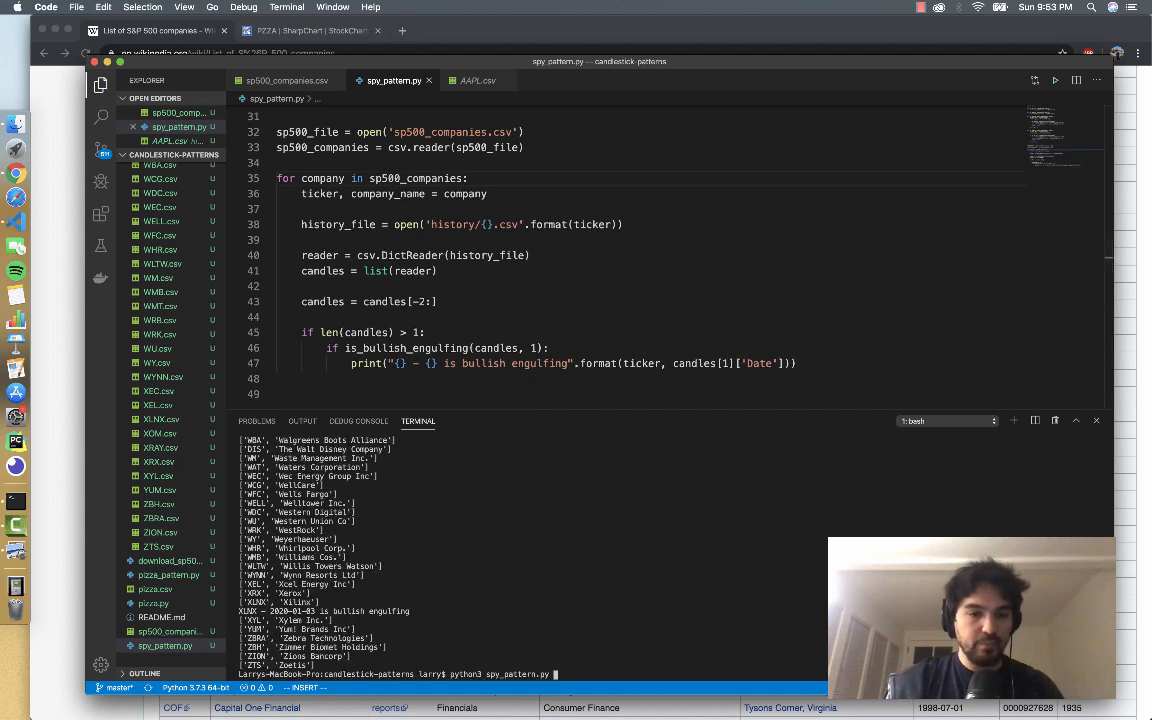
{"action": "key", "text": "Return"}
{"action": "key", "text": "super+k"}
{"action": "key", "text": "Up"}
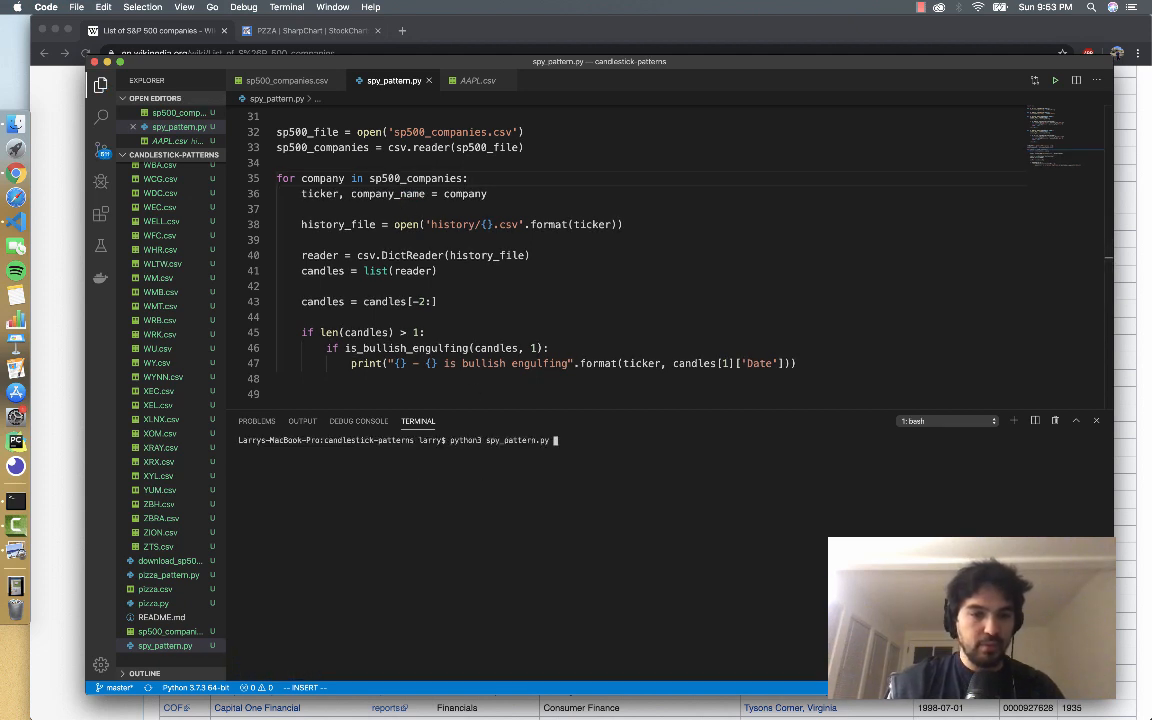
{"action": "key", "text": "Return"}
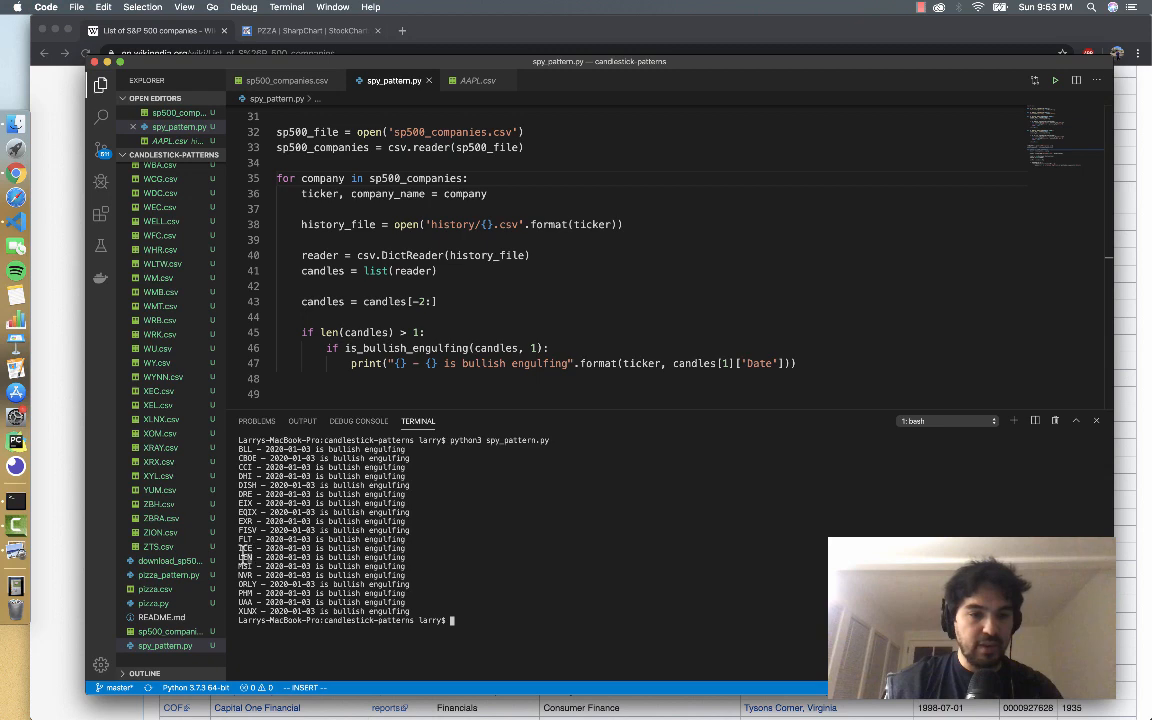
Step: Check the LEN and ORLY daily charts on StockCharts against the flagged results
{"action": "left_click", "coordinate": [16, 173]}
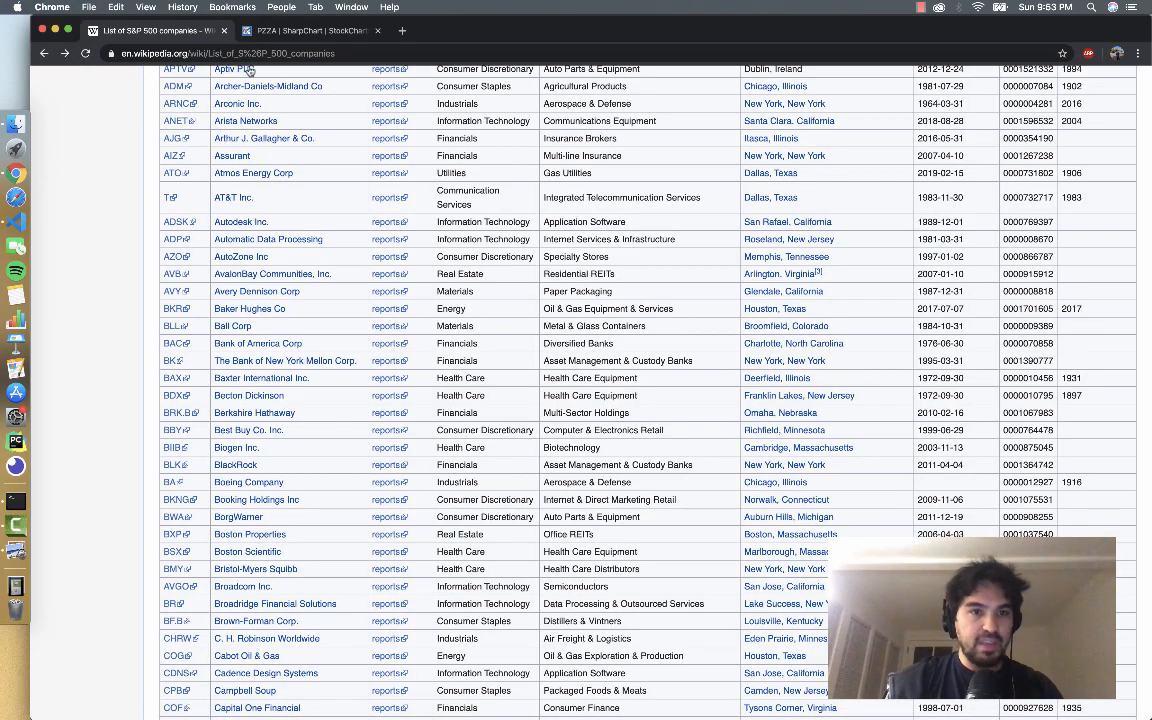
{"action": "left_click", "coordinate": [290, 30]}
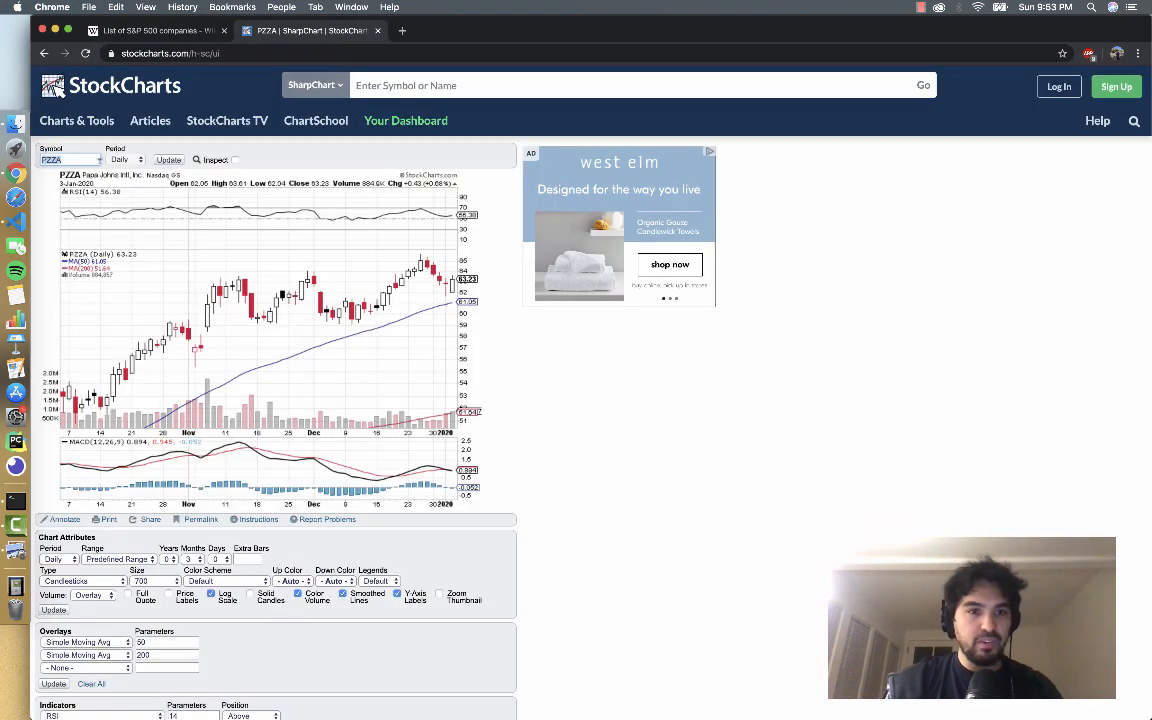
{"action": "left_click", "coordinate": [90, 150]}
{"action": "type", "text": "LEN"}
{"action": "key", "text": "Return"}
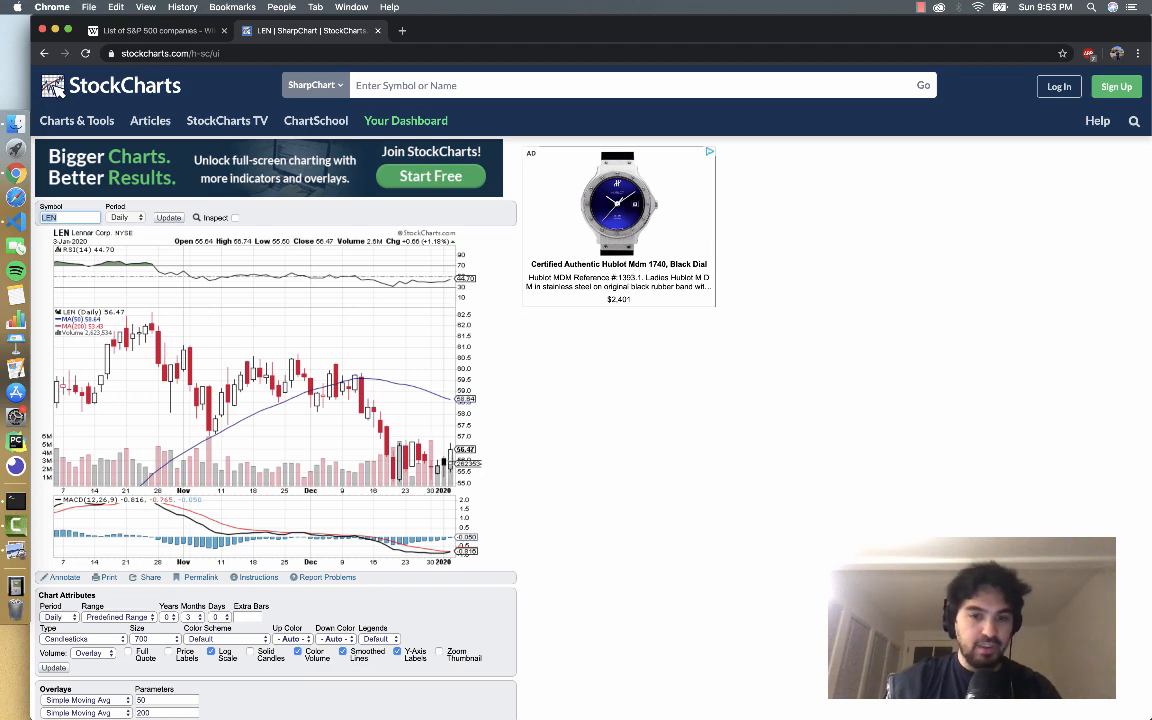
{"action": "key", "text": "super+Tab"}
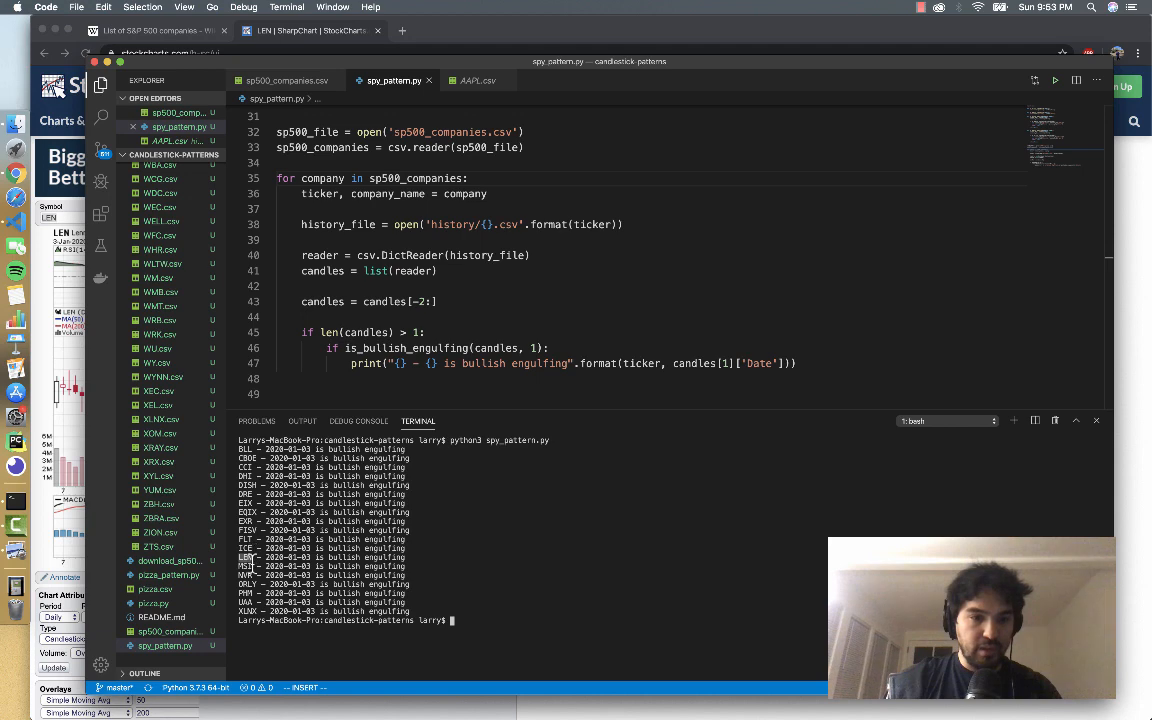
{"action": "key", "text": "super+Tab"}
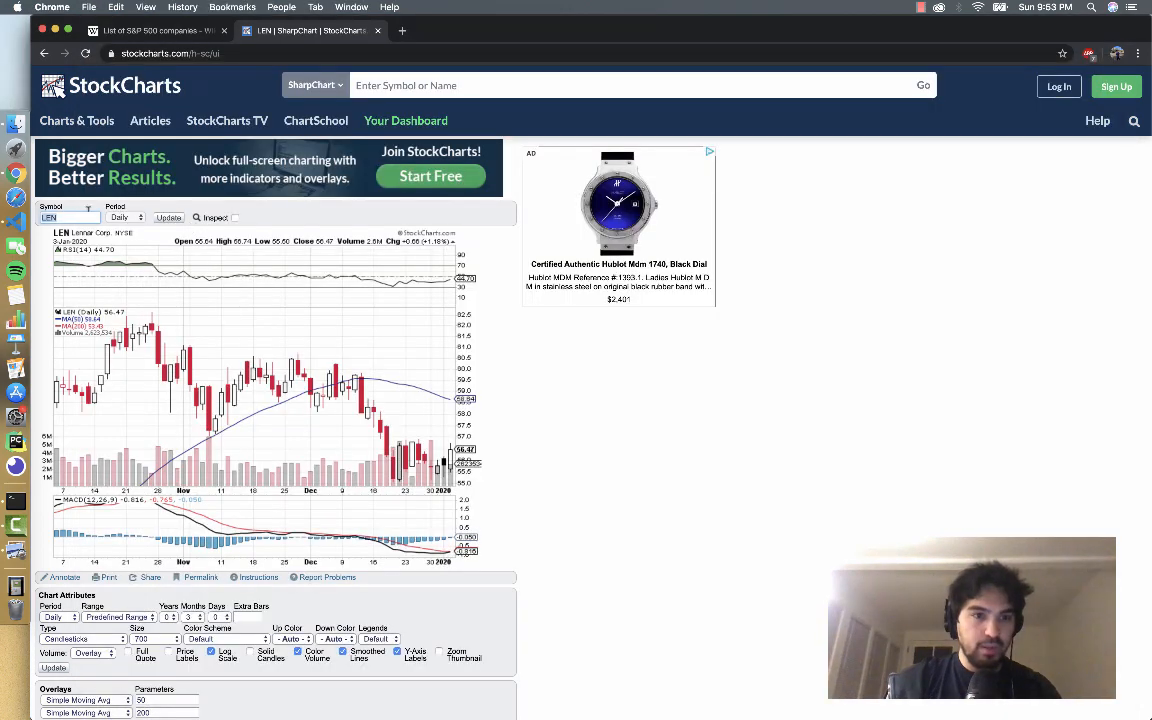
{"action": "type", "text": "orly"}
{"action": "key", "text": "Return"}
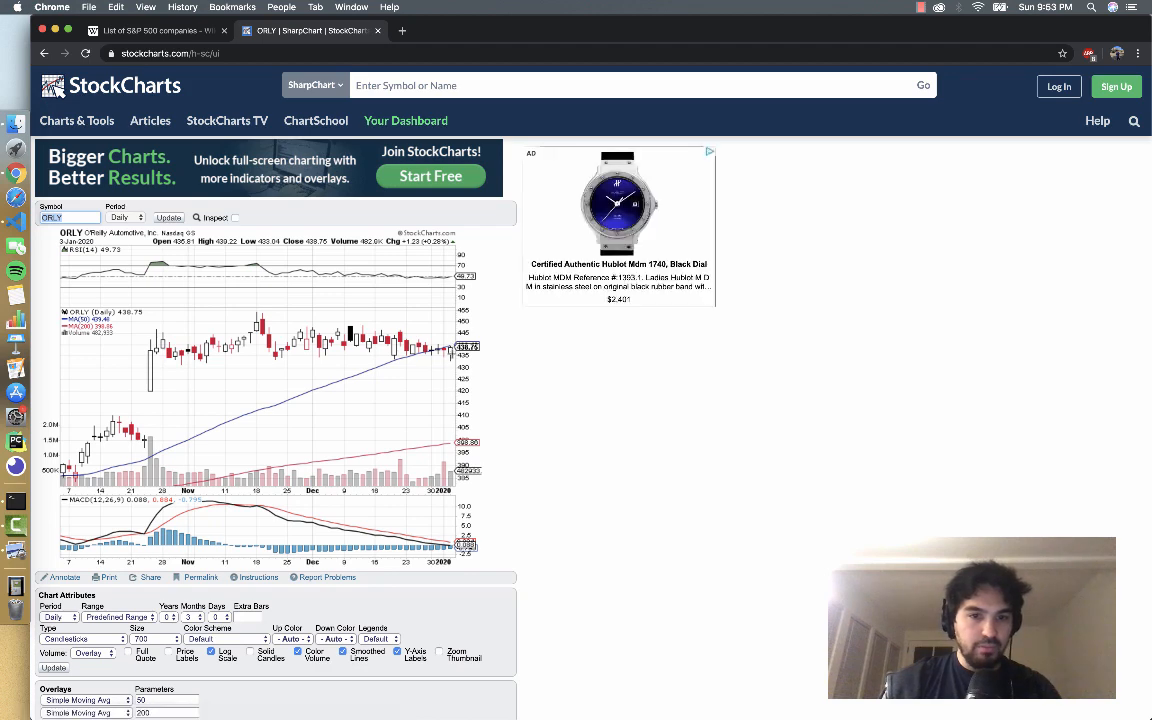
{"action": "key", "text": "super+Tab"}
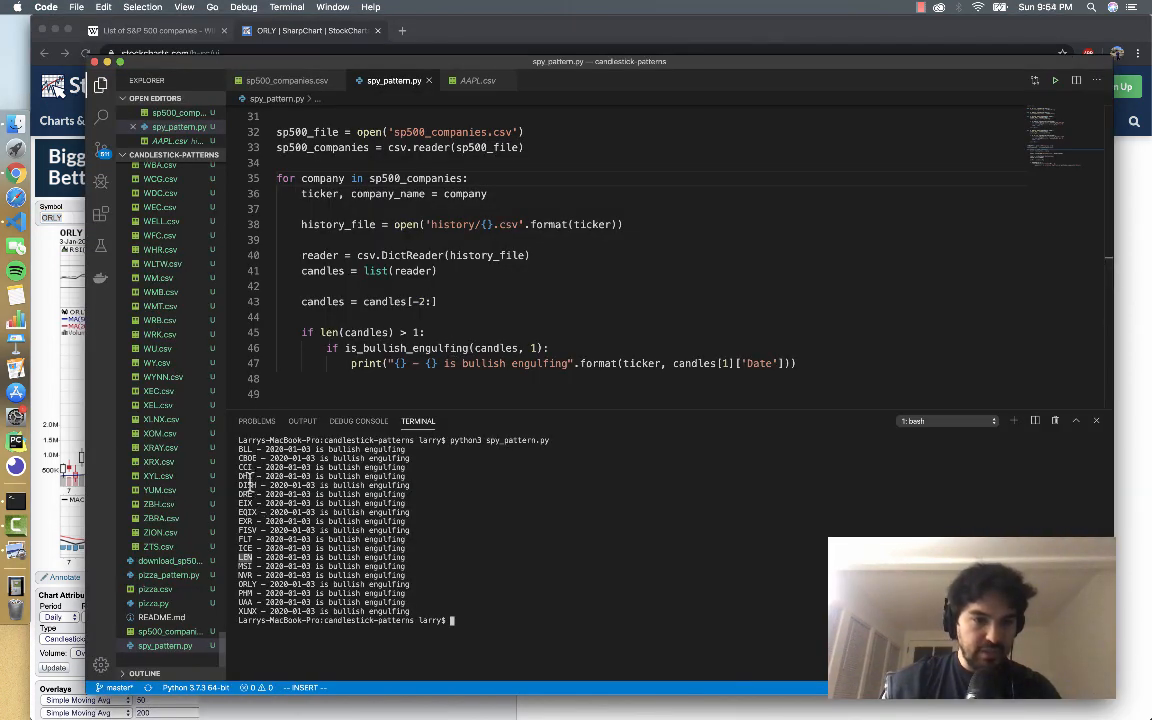
Step: Check the DHI and FLT daily charts on StockCharts, leaving FLT displayed
{"action": "key", "text": "super+Tab"}
{"action": "type", "text": "DHI"}
{"action": "key", "text": "Return"}
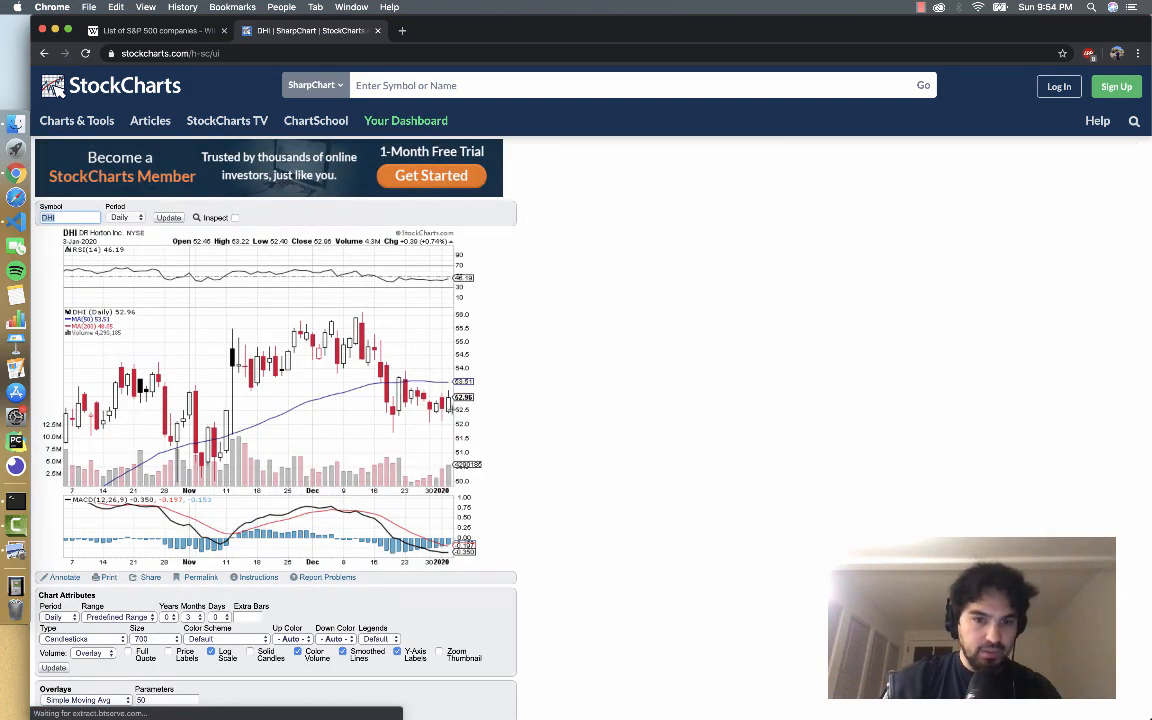
{"action": "key", "text": "super+Tab"}
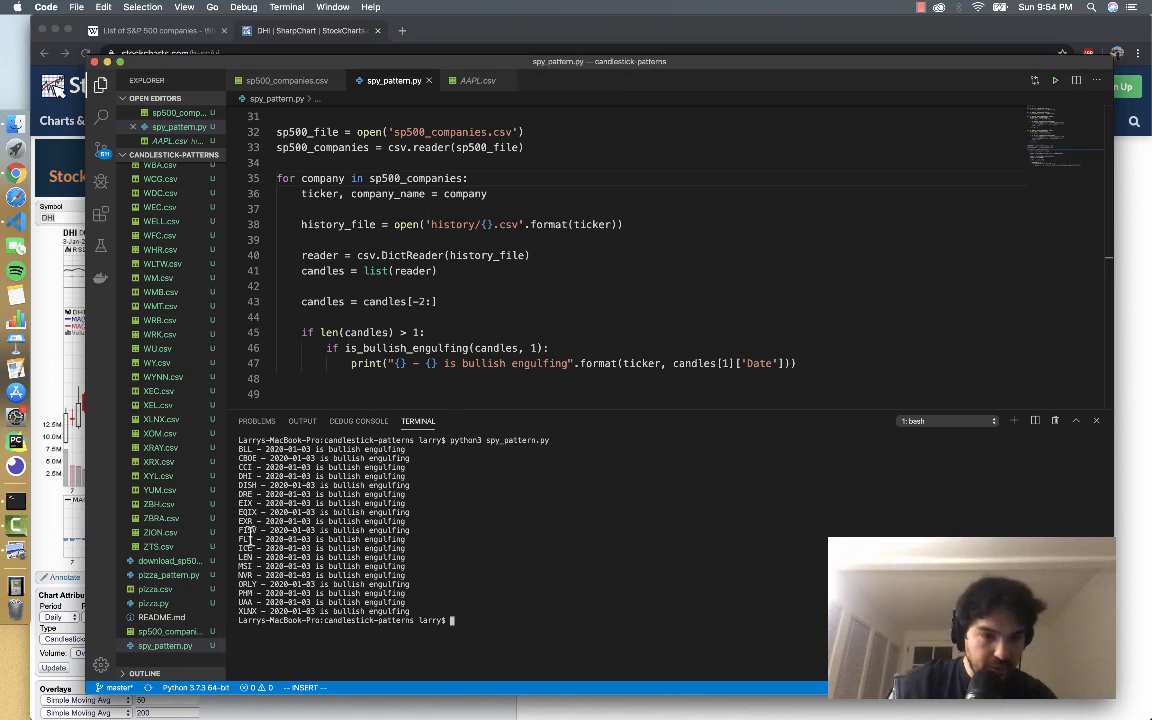
{"action": "key", "text": "super+Tab"}
{"action": "type", "text": "fl"}
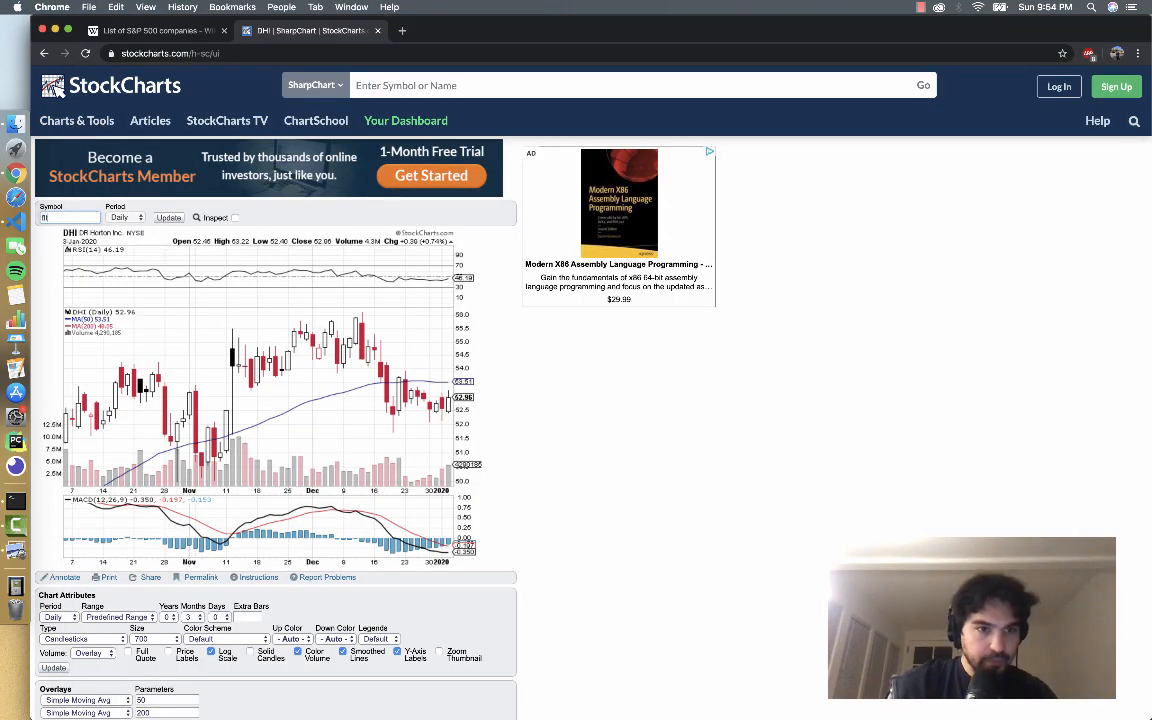
{"action": "type", "text": "t"}
{"action": "key", "text": "Return"}
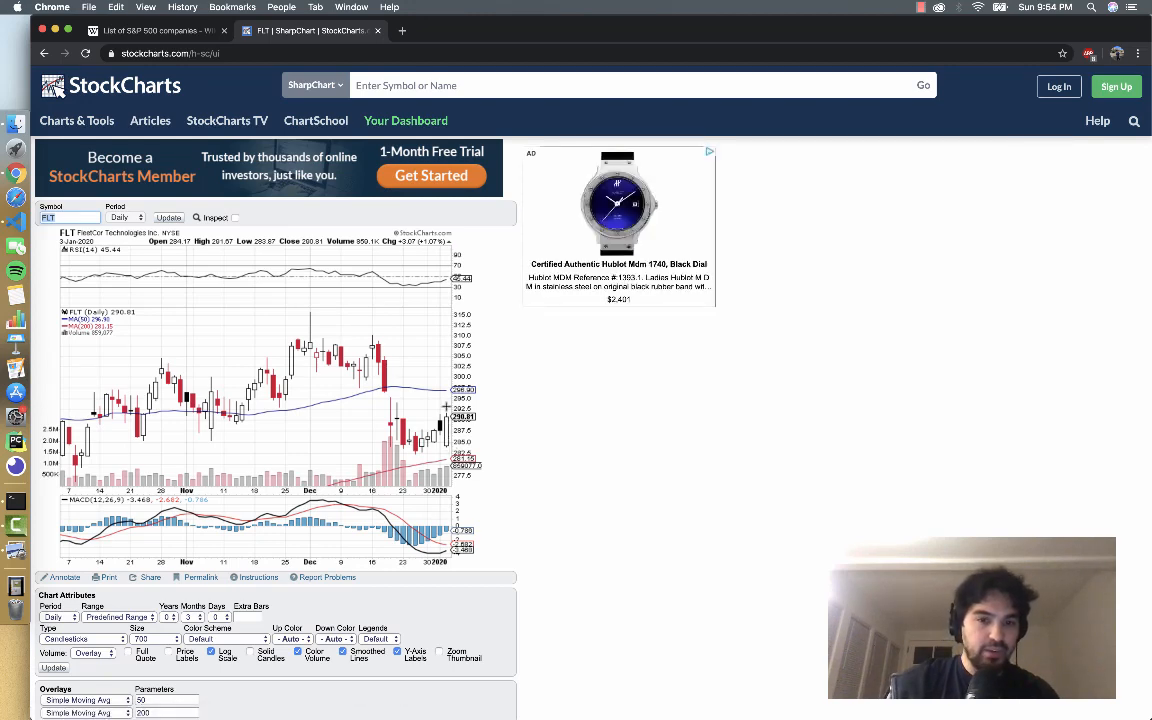
{"action": "key", "text": "super+Tab"}
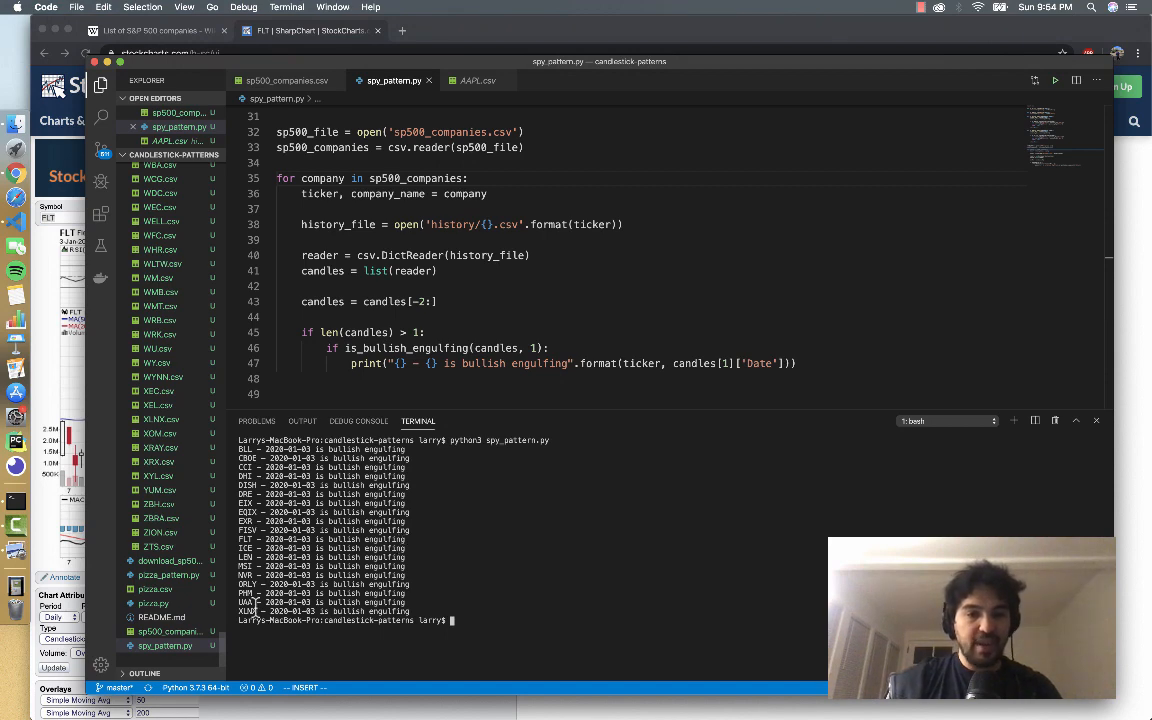
{"action": "key", "text": "super+Tab"}
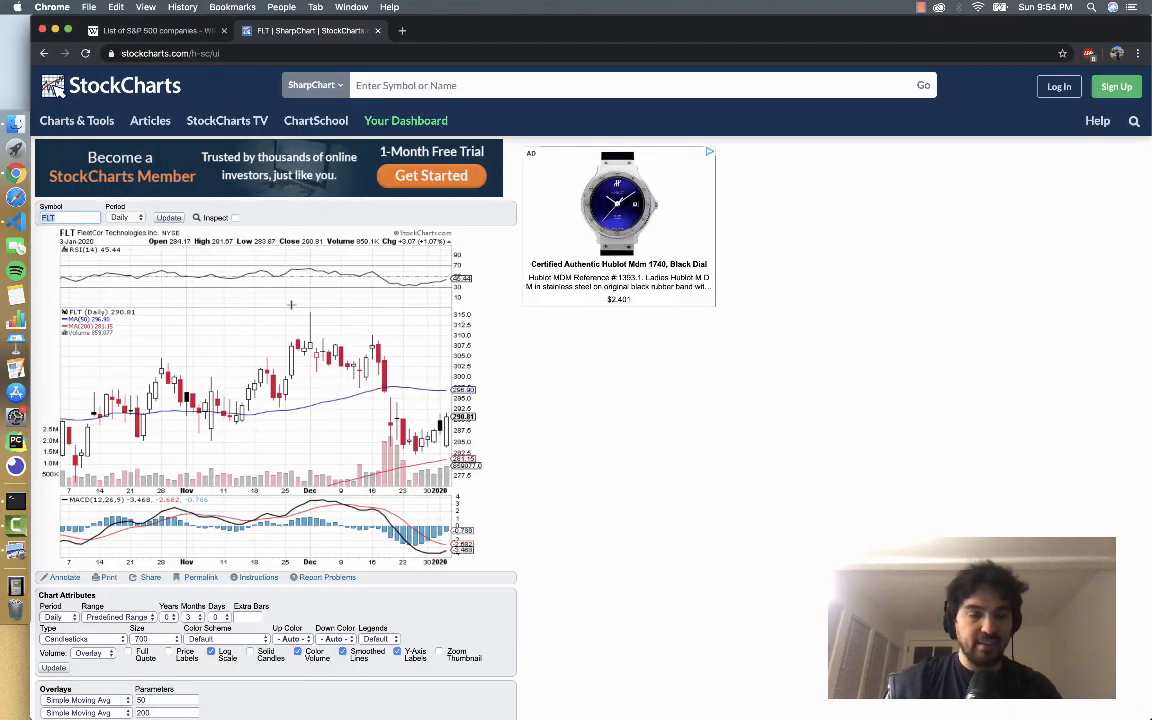
Step: Load the XLNX daily chart on StockCharts, then return to spy_pattern.py
{"action": "left_click", "coordinate": [89, 214]}
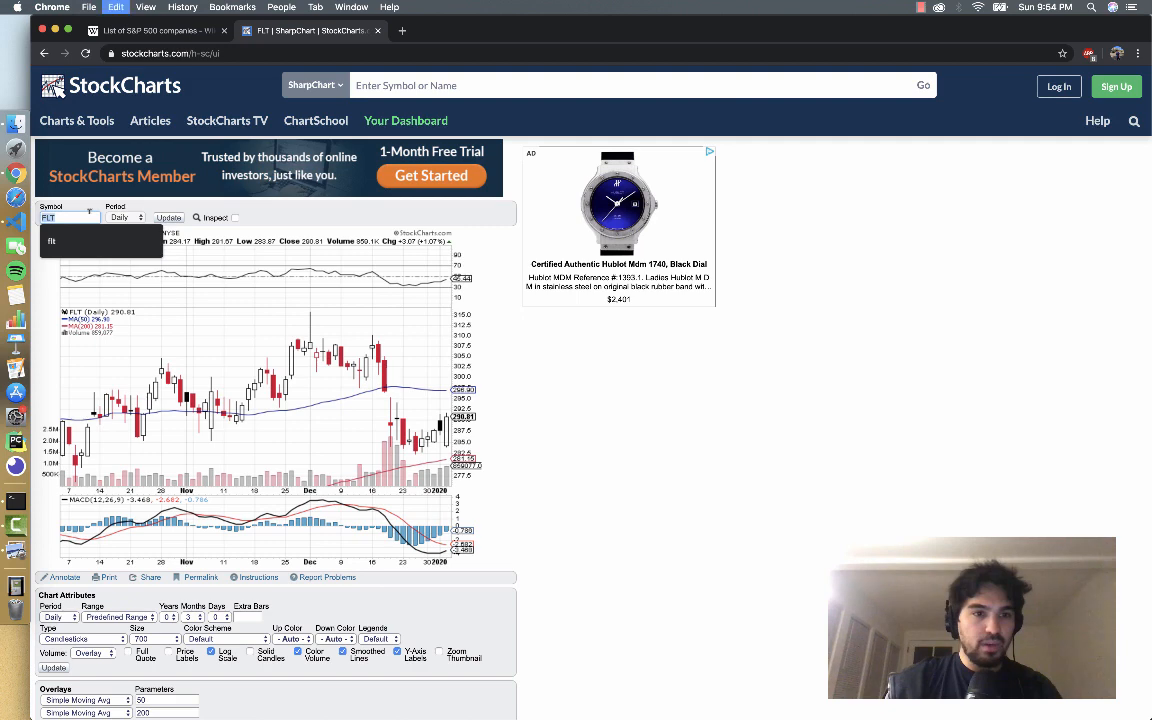
{"action": "type", "text": "XLNX"}
{"action": "key", "text": "Return"}
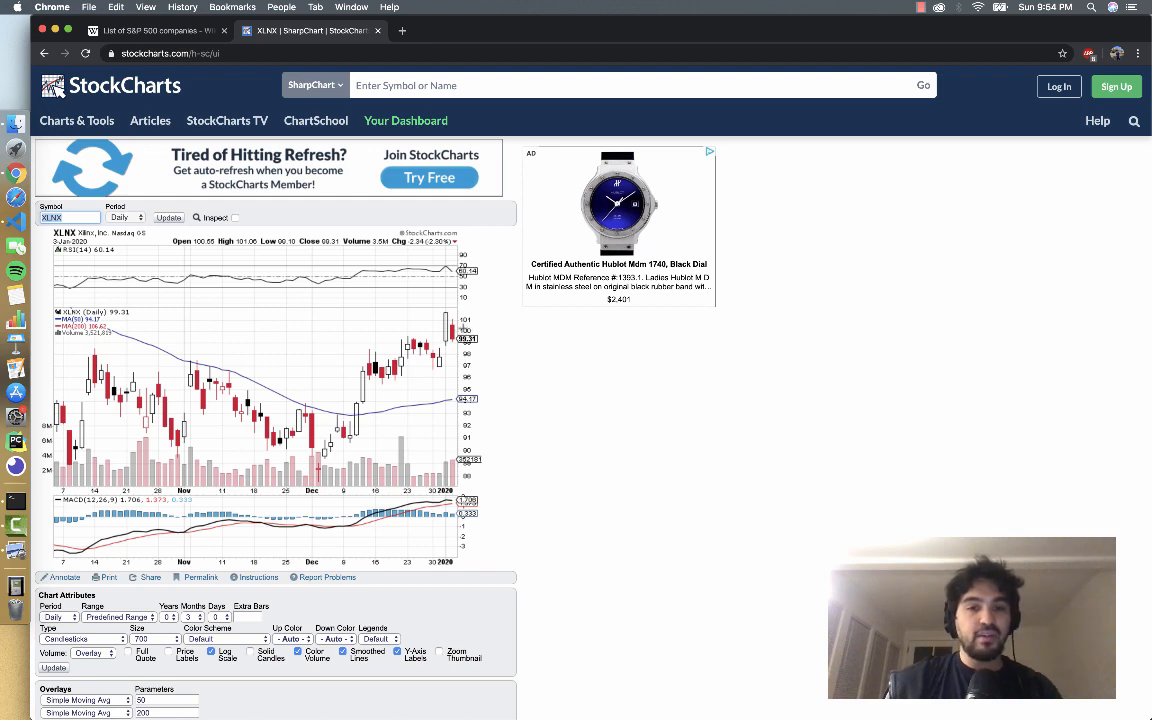
{"action": "key", "text": "super+Tab"}
{"action": "scroll", "coordinate": [350, 270], "scroll_direction": "up", "scroll_amount": 10}
{"action": "scroll", "coordinate": [350, 270], "scroll_direction": "up", "scroll_amount": 5}
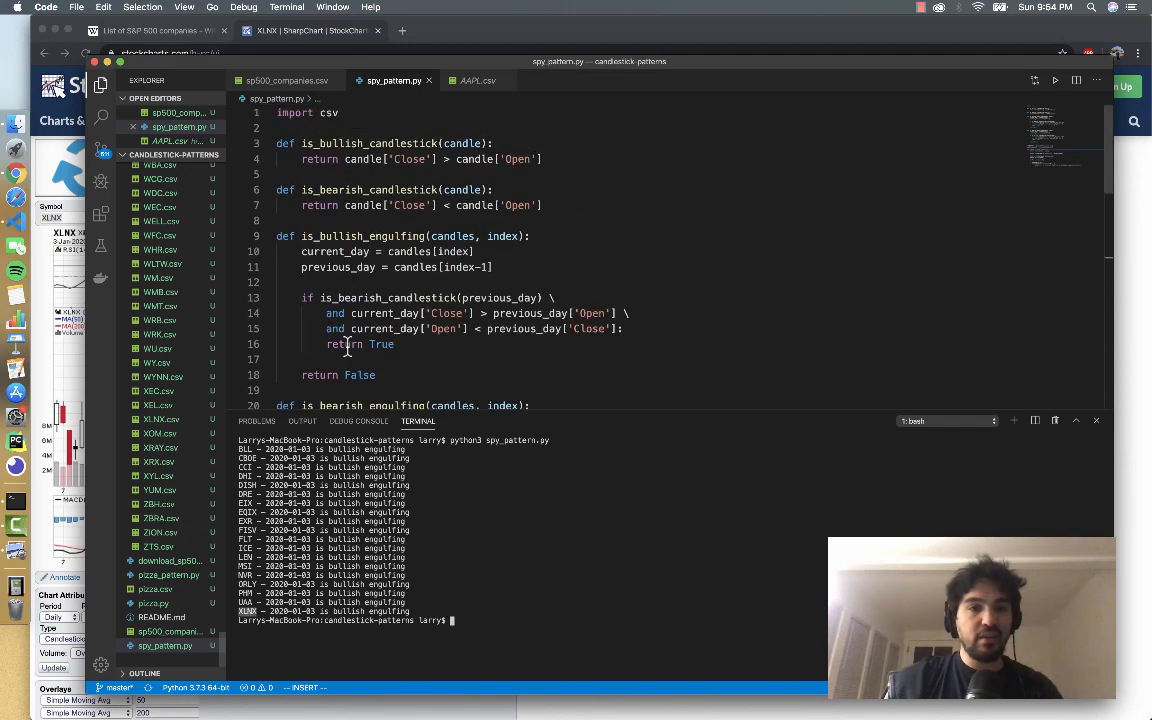
Step: Wrap the Close and Open prices on lines 4 and 7 in float(...)
{"action": "left_click", "coordinate": [345, 159]}
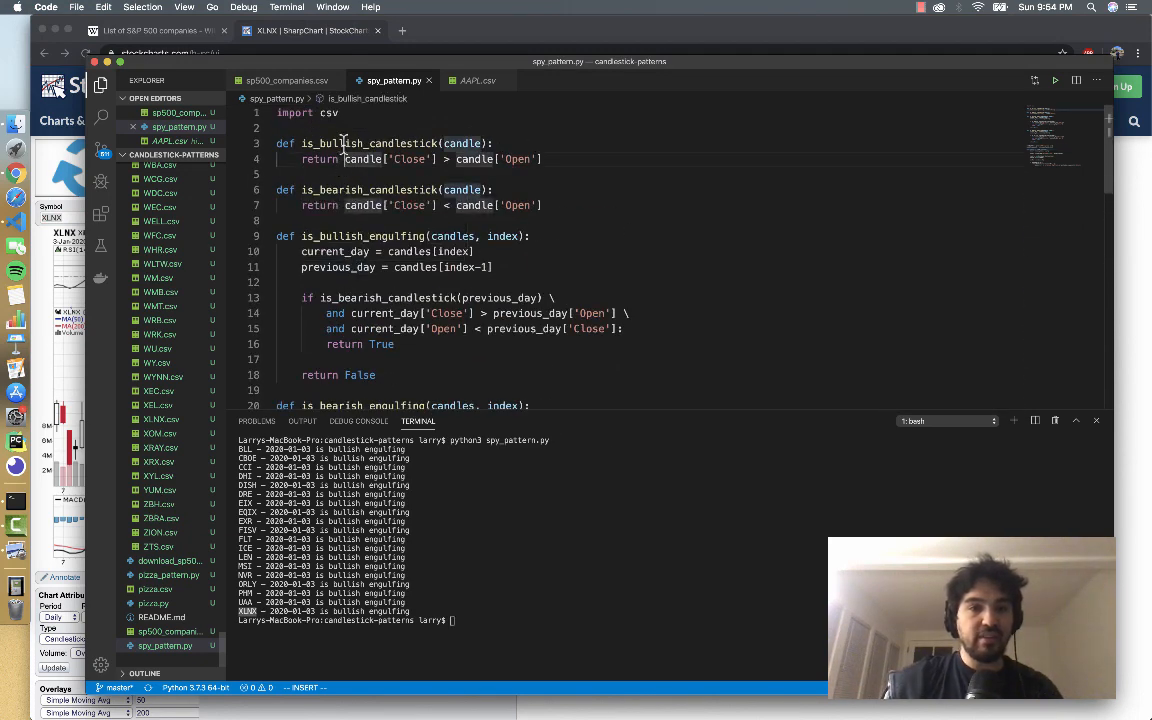
{"action": "type", "text": "flaoat("}
{"action": "key", "text": "BackSpace"}
{"action": "key", "text": "BackSpace"}
{"action": "key", "text": "BackSpace"}
{"action": "type", "text": "o"}
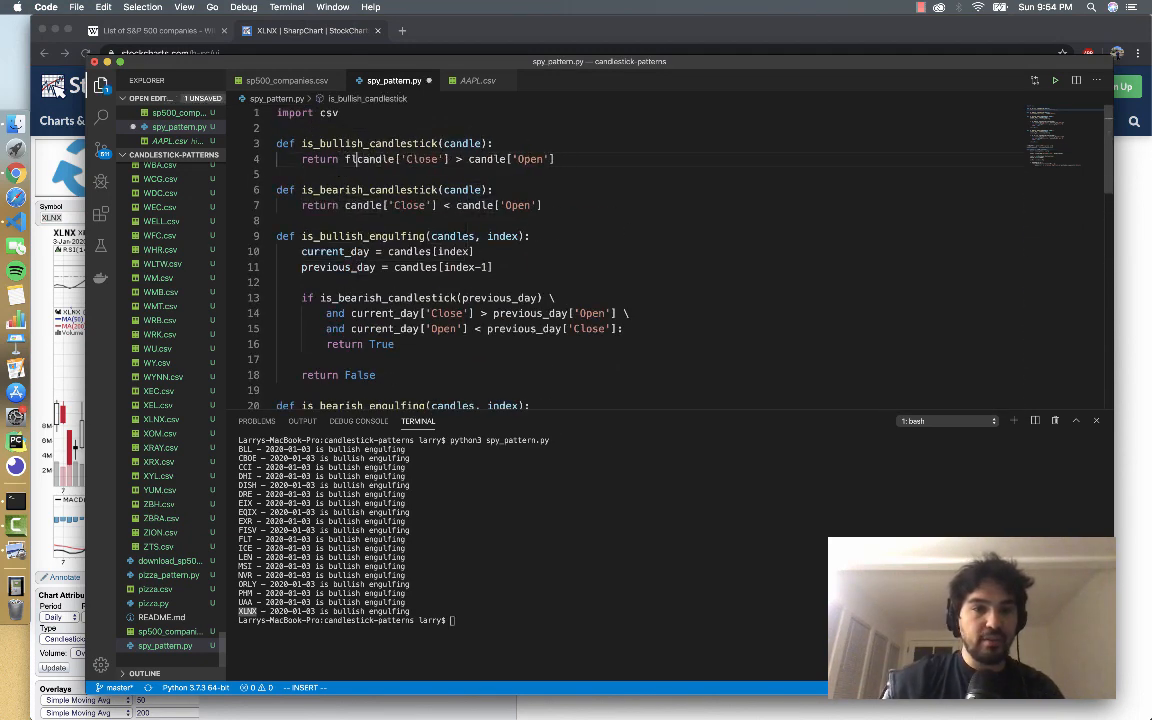
{"action": "type", "text": "ast"}
{"action": "key", "text": "BackSpace"}
{"action": "key", "text": "BackSpace"}
{"action": "type", "text": "t("}
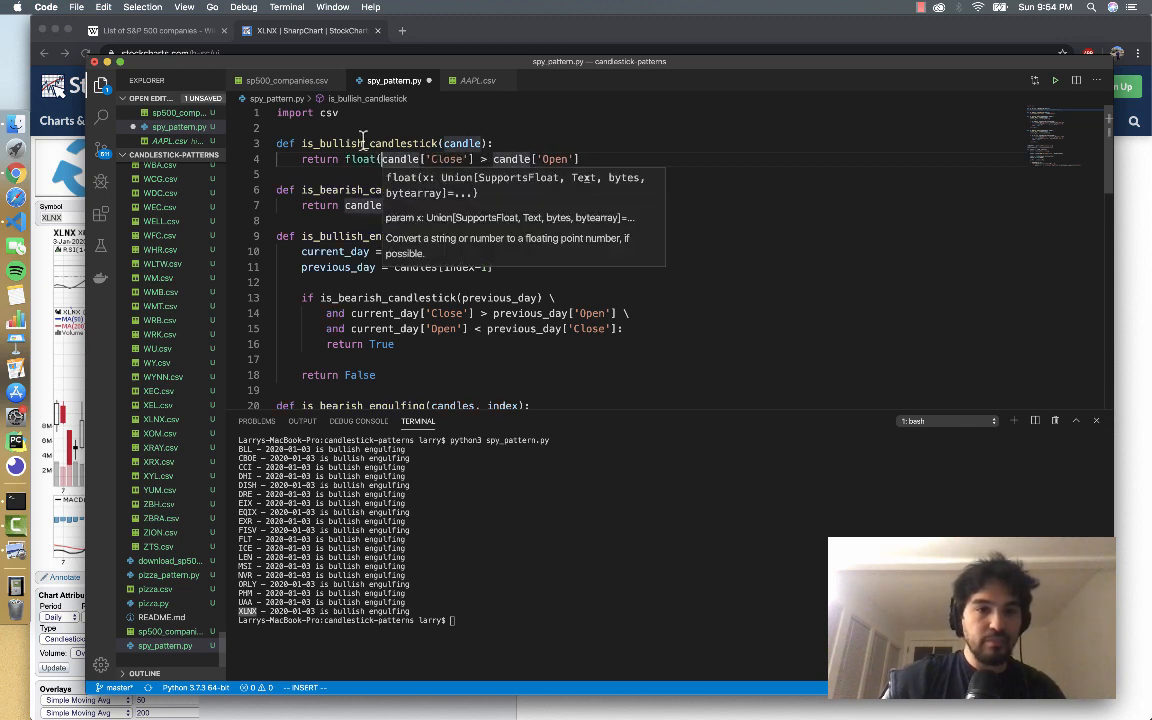
{"action": "key", "text": "Escape"}
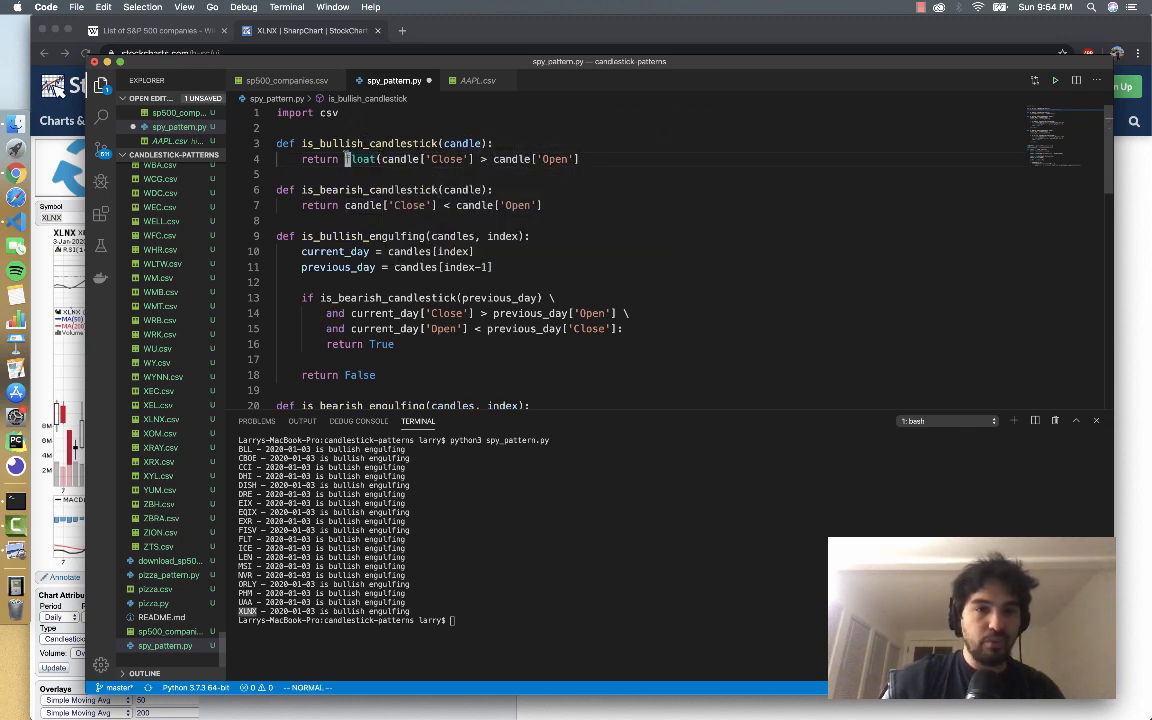
{"action": "left_click", "coordinate": [494, 159]}
{"action": "type", "text": "ifloat("}
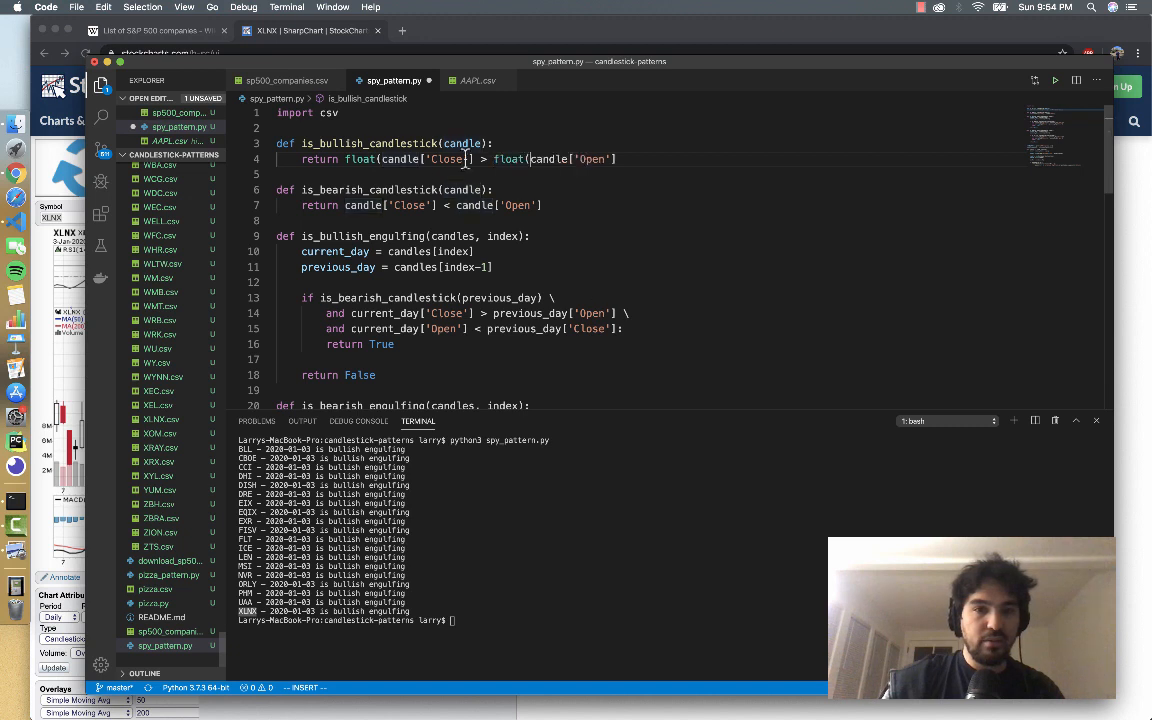
{"action": "left_click", "coordinate": [345, 205]}
{"action": "type", "text": "float("}
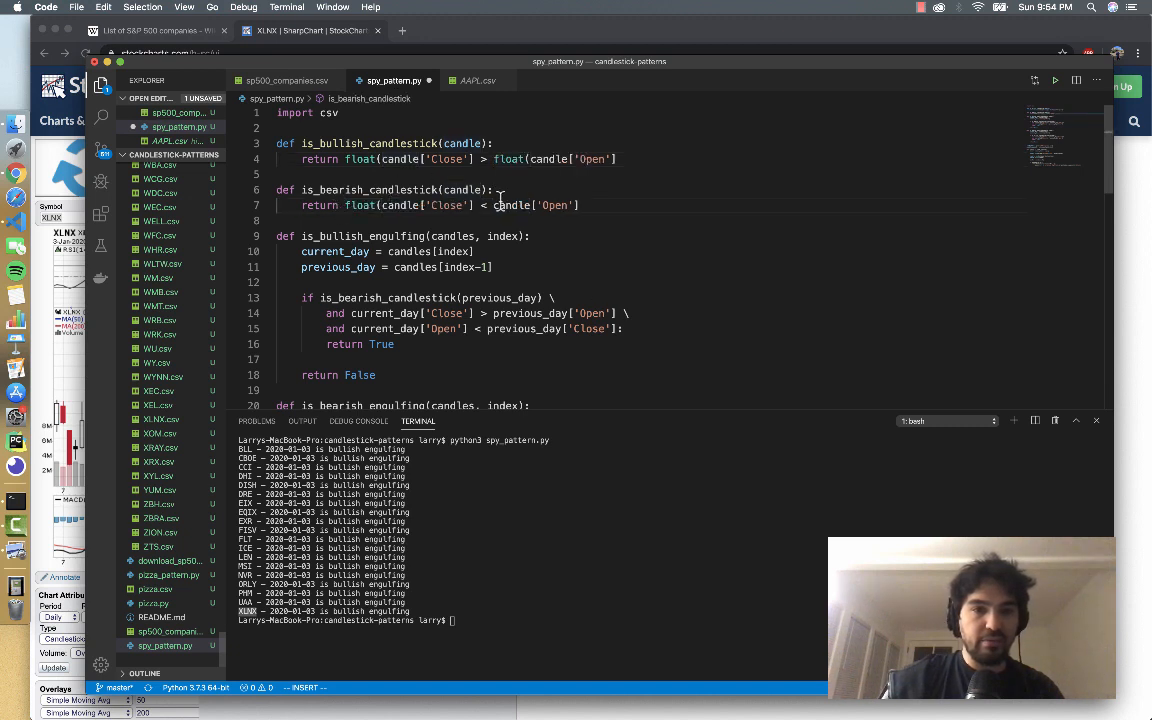
{"action": "left_click", "coordinate": [492, 205]}
{"action": "type", "text": "float("}
{"action": "left_click", "coordinate": [630, 159]}
{"action": "type", "text": ")"}
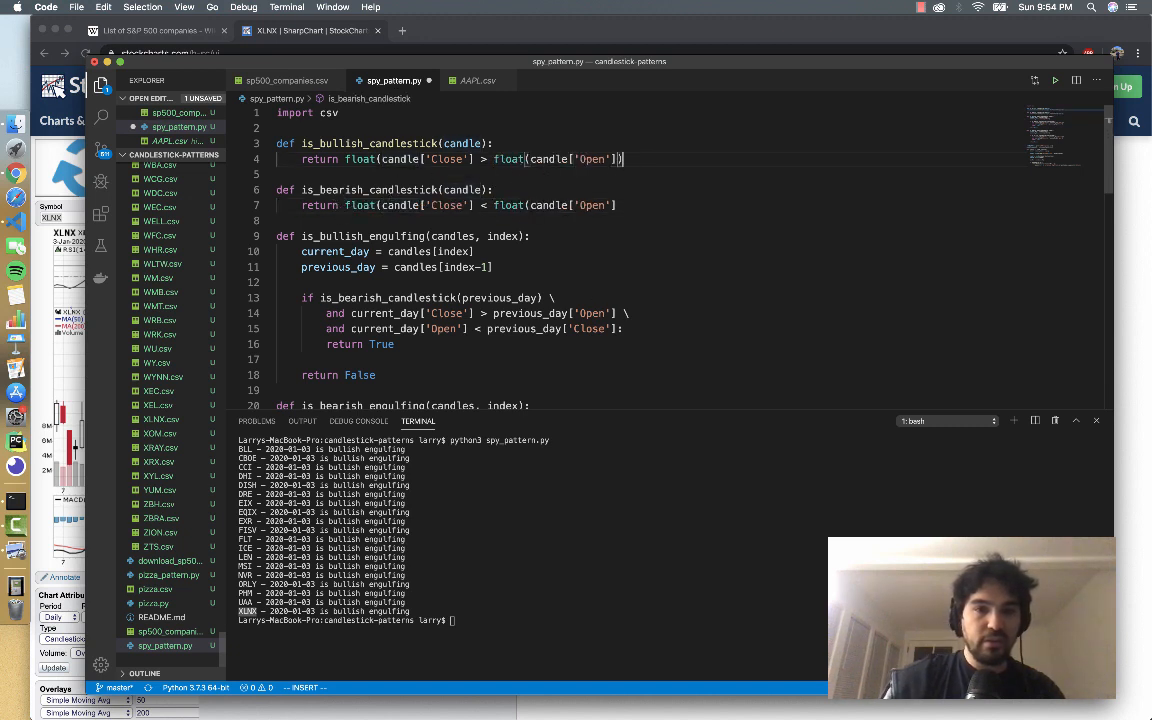
{"action": "left_click", "coordinate": [640, 205]}
{"action": "type", "text": ")"}
{"action": "left_click", "coordinate": [472, 205]}
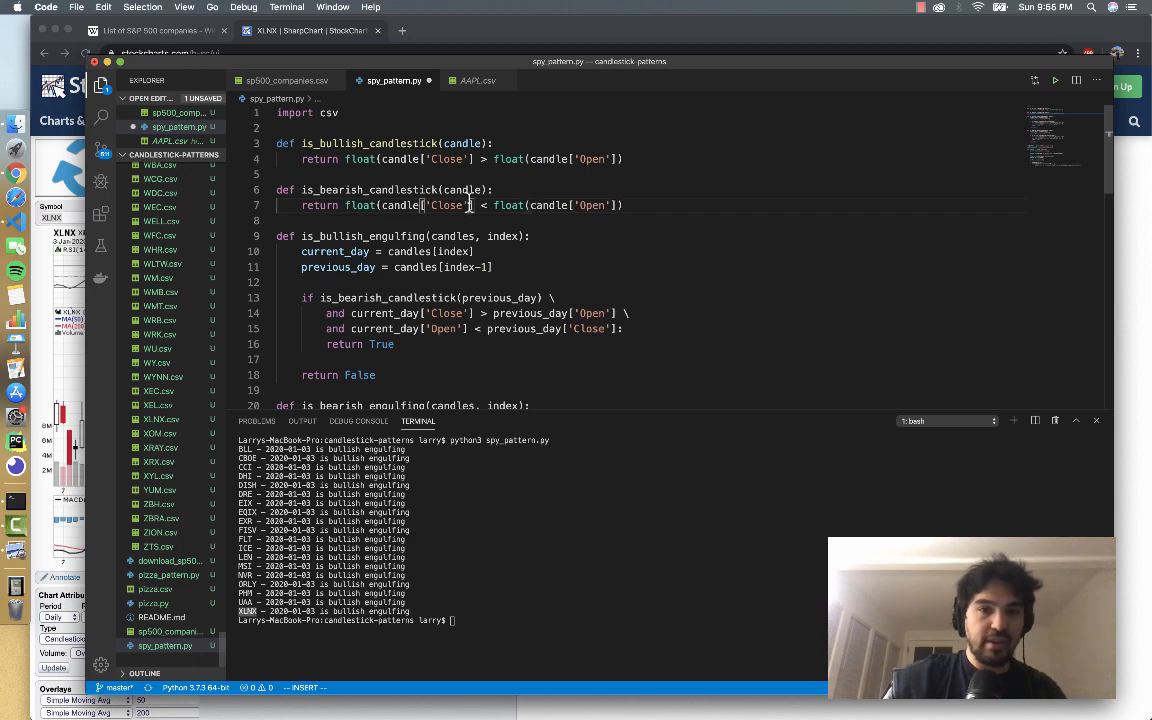
{"action": "type", "text": ")"}
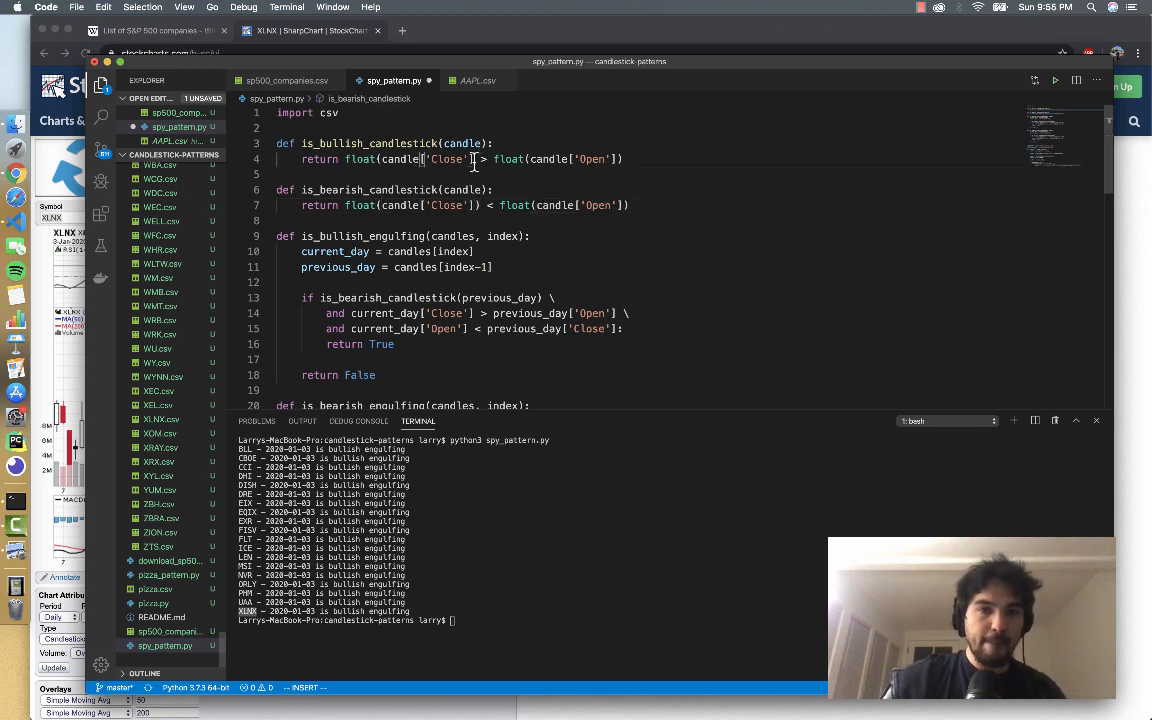
{"action": "left_click", "coordinate": [427, 159]}
{"action": "scroll", "coordinate": [421, 165], "scroll_direction": "down", "scroll_amount": 2}
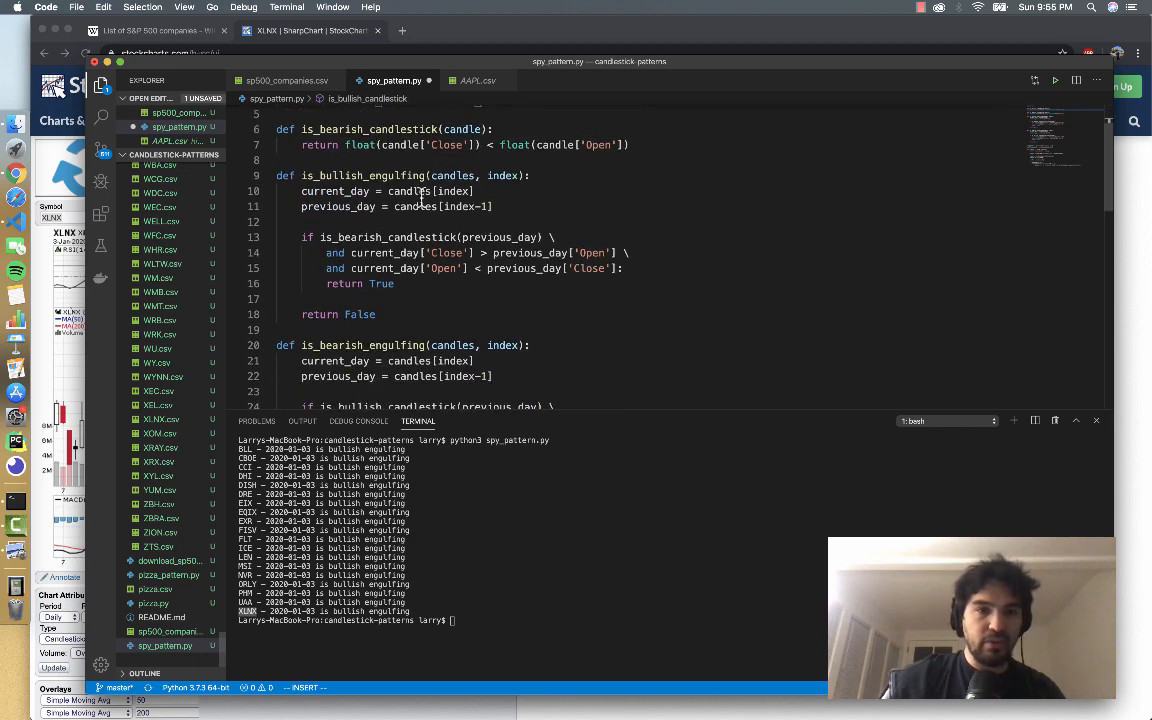
Step: Wrap the Close and Open comparisons in is_bullish_engulfing (lines 14-15) in float(...) and save
{"action": "left_click", "coordinate": [345, 191]}
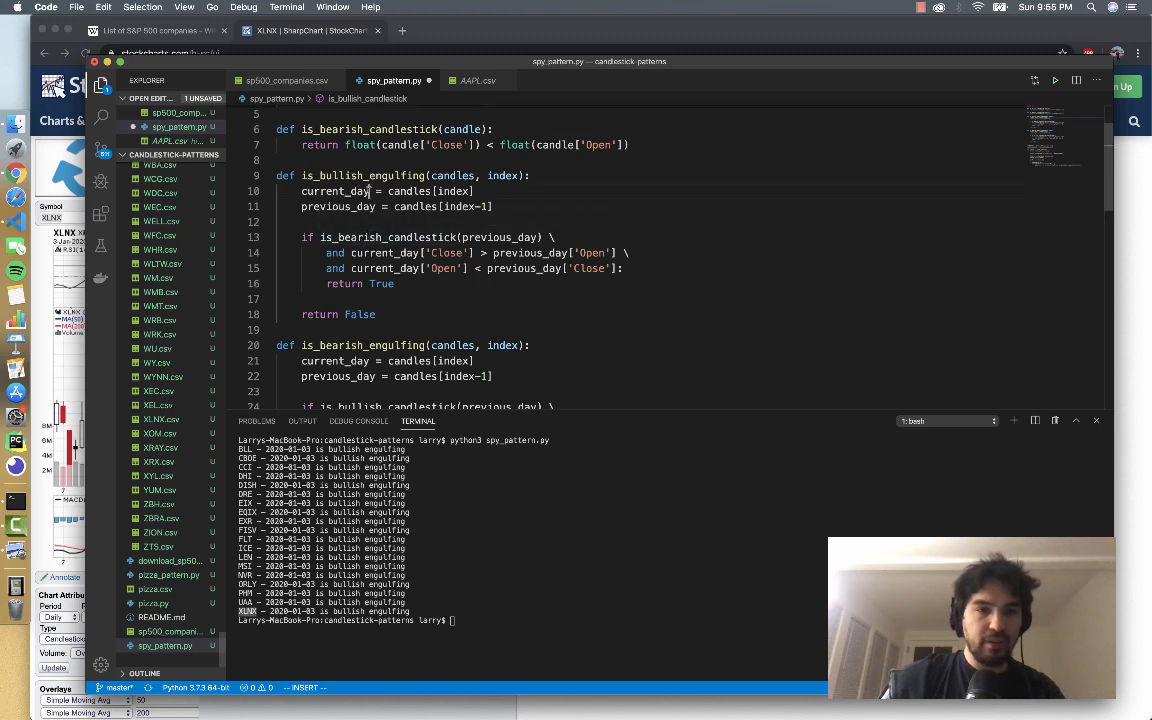
{"action": "left_click", "coordinate": [351, 253]}
{"action": "type", "text": "float("}
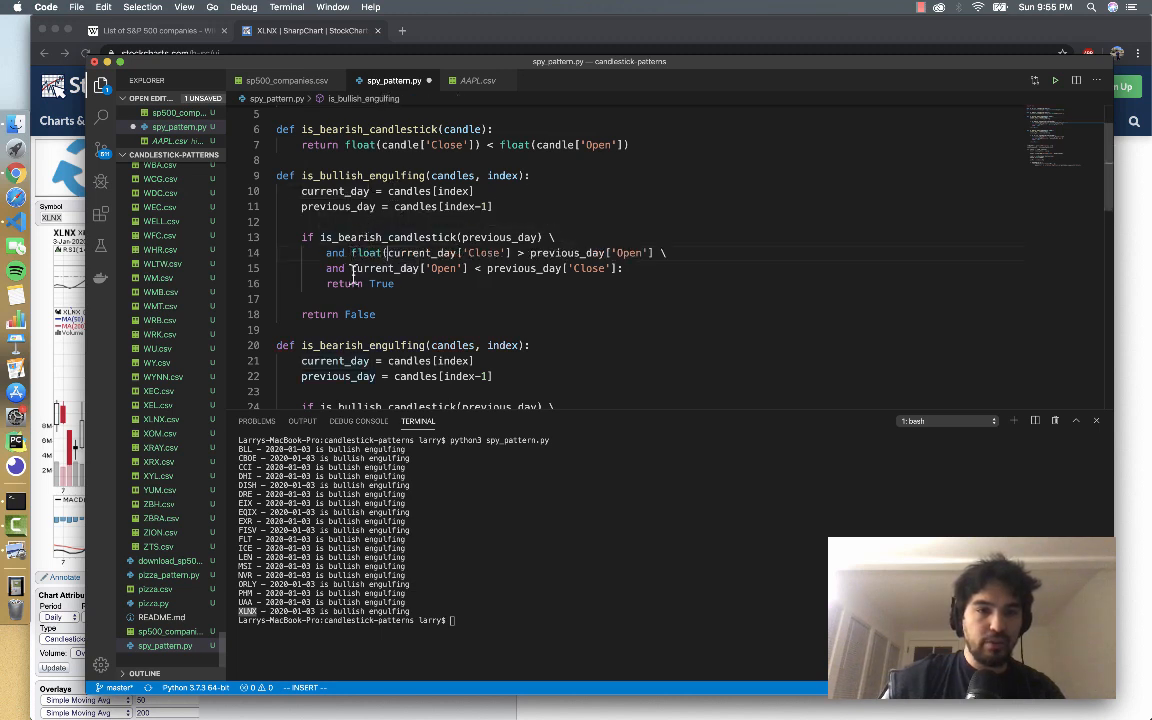
{"action": "type", "text": "float("}
{"action": "left_click", "coordinate": [467, 268]}
{"action": "type", "text": ")"}
{"action": "left_click", "coordinate": [530, 253]}
{"action": "type", "text": "float("}
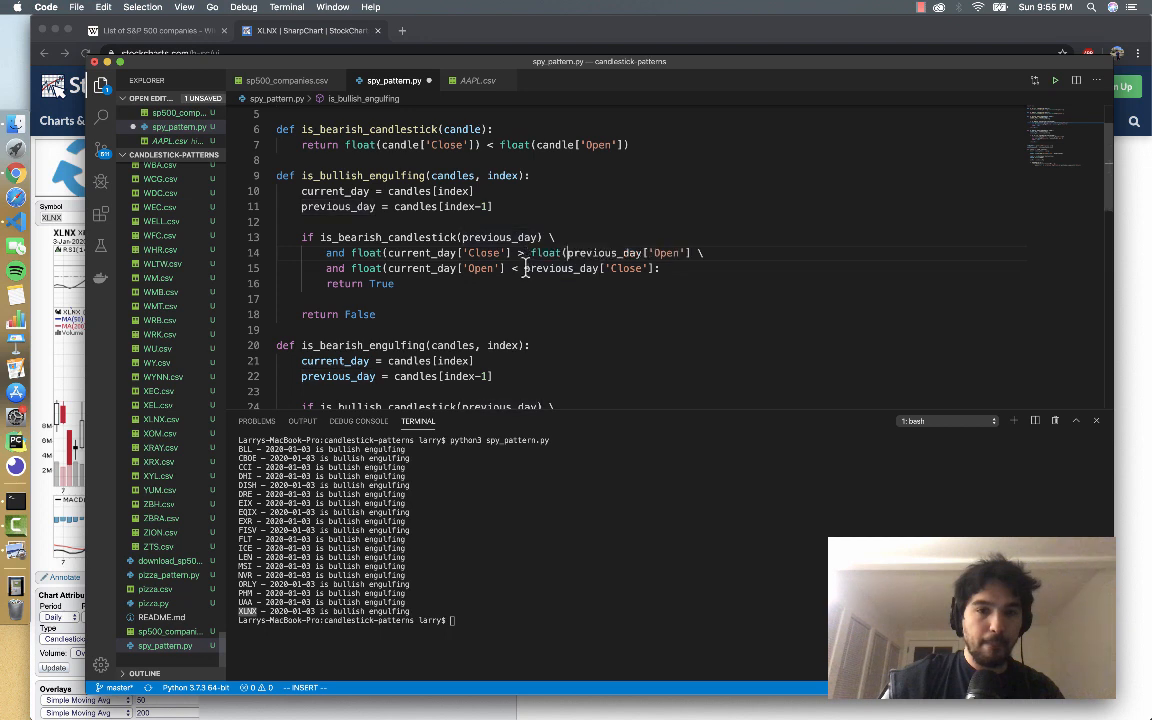
{"action": "type", "text": ")"}
{"action": "left_click", "coordinate": [523, 268]}
{"action": "type", "text": "float("}
{"action": "left_click", "coordinate": [691, 268]}
{"action": "type", "text": "))"}
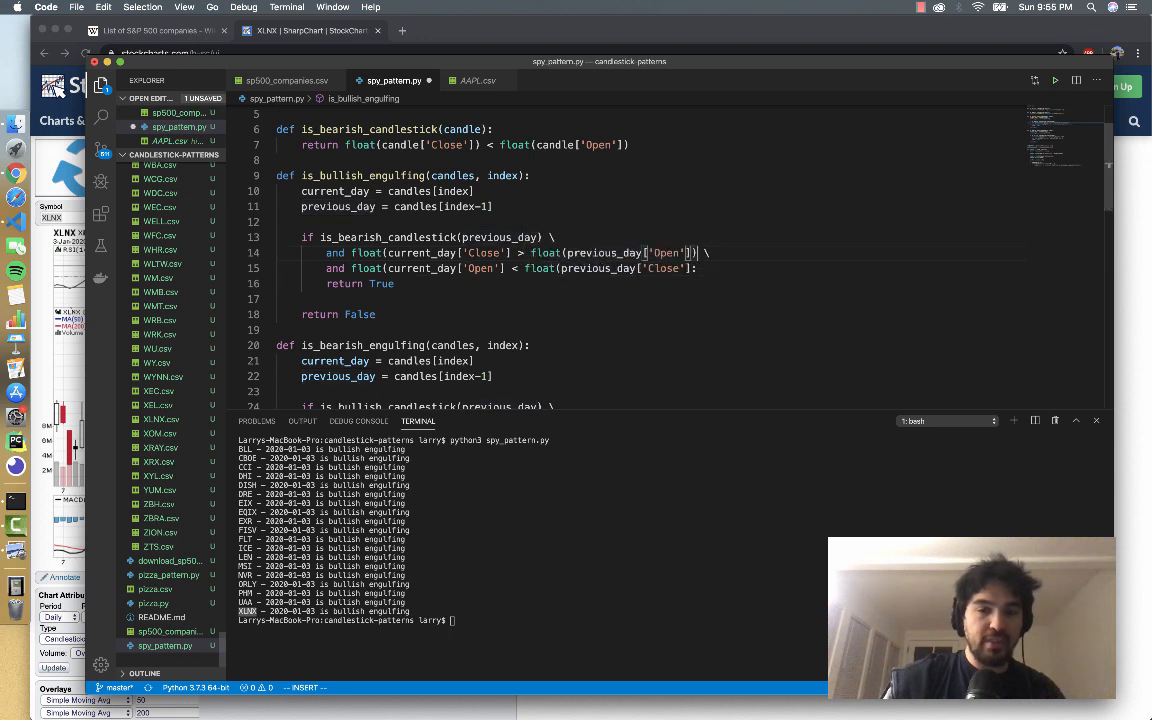
{"action": "left_click", "coordinate": [516, 253]}
{"action": "type", "text": ")"}
{"action": "type", "text": ")"}
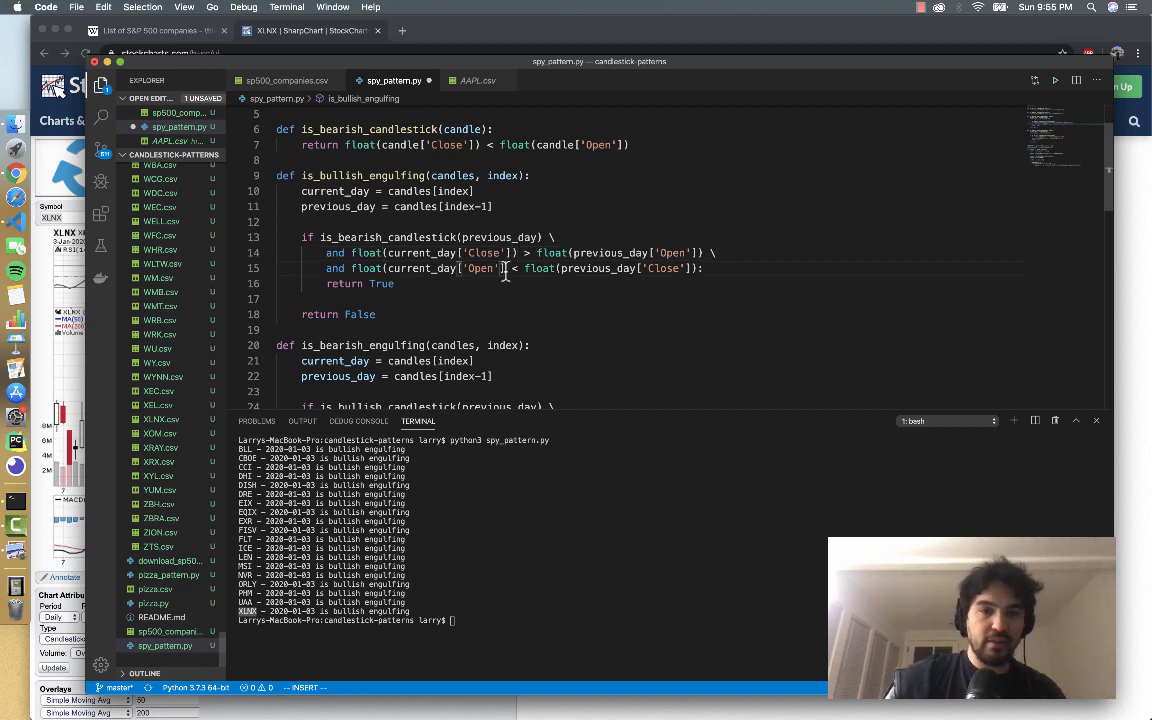
{"action": "key", "text": "super+s"}
Step: Rerun spy_pattern.py so the results now end at UAA without XLNX
{"action": "left_click", "coordinate": [501, 585]}
{"action": "key", "text": "Up"}
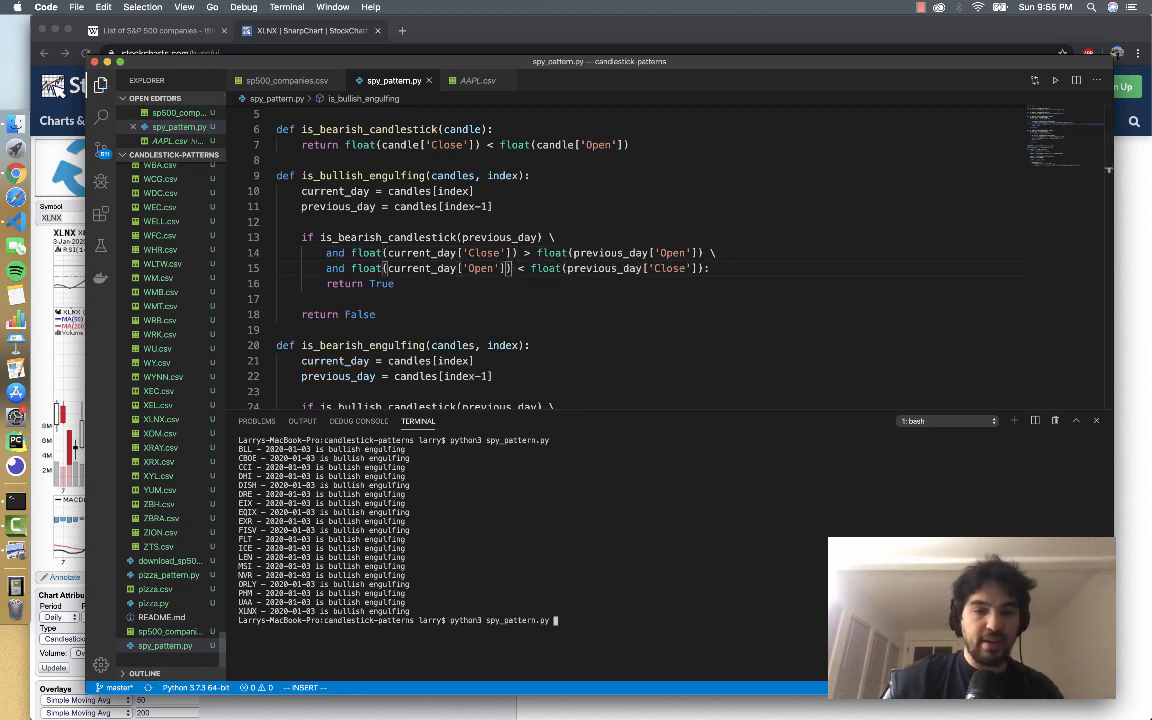
{"action": "key", "text": "Return"}
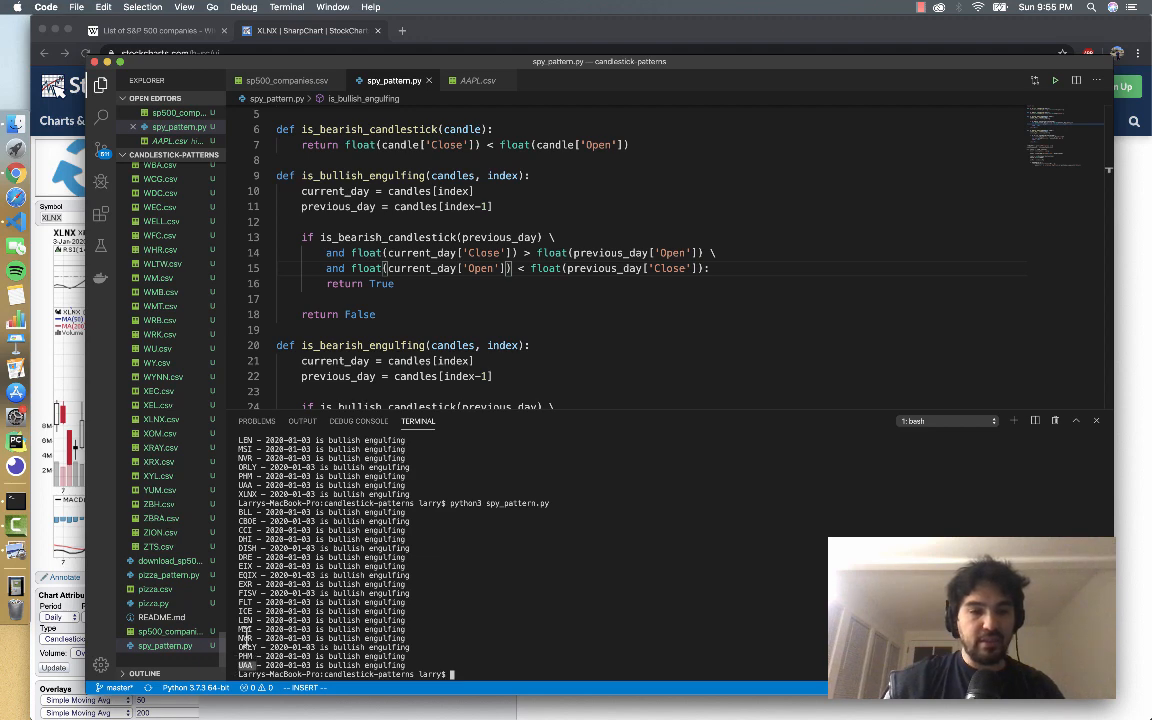
Step: Check the UAA daily chart on StockCharts and return to the code
{"action": "left_click", "coordinate": [18, 168]}
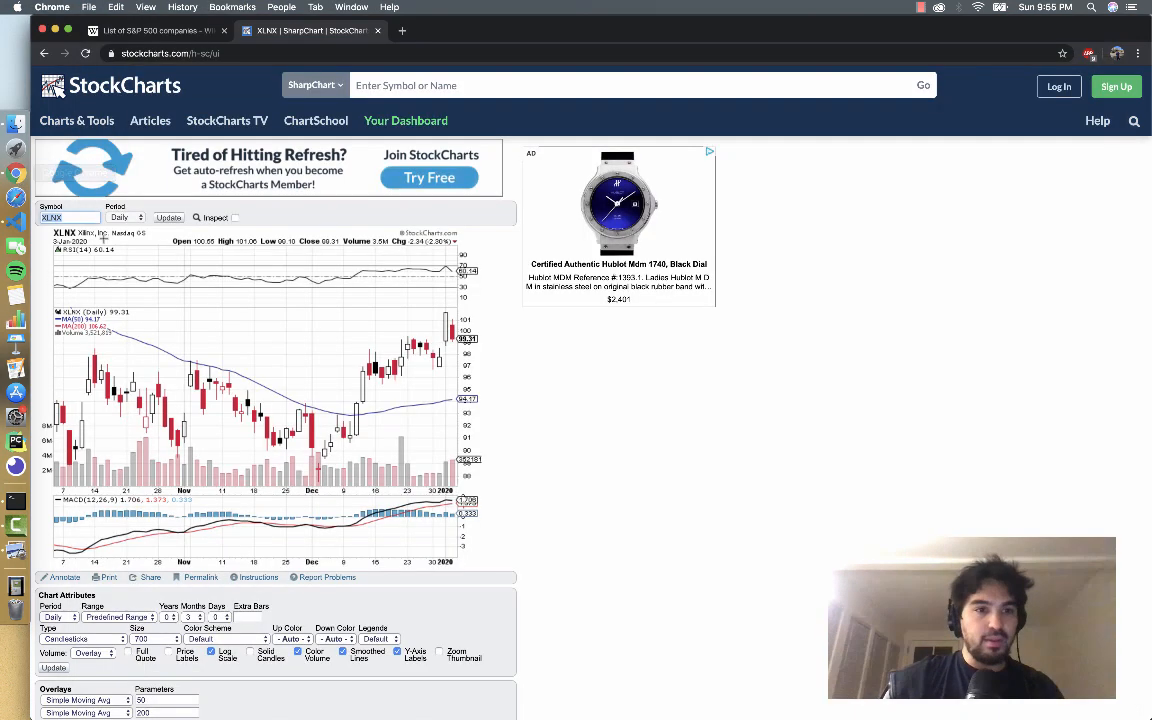
{"action": "type", "text": "uaa"}
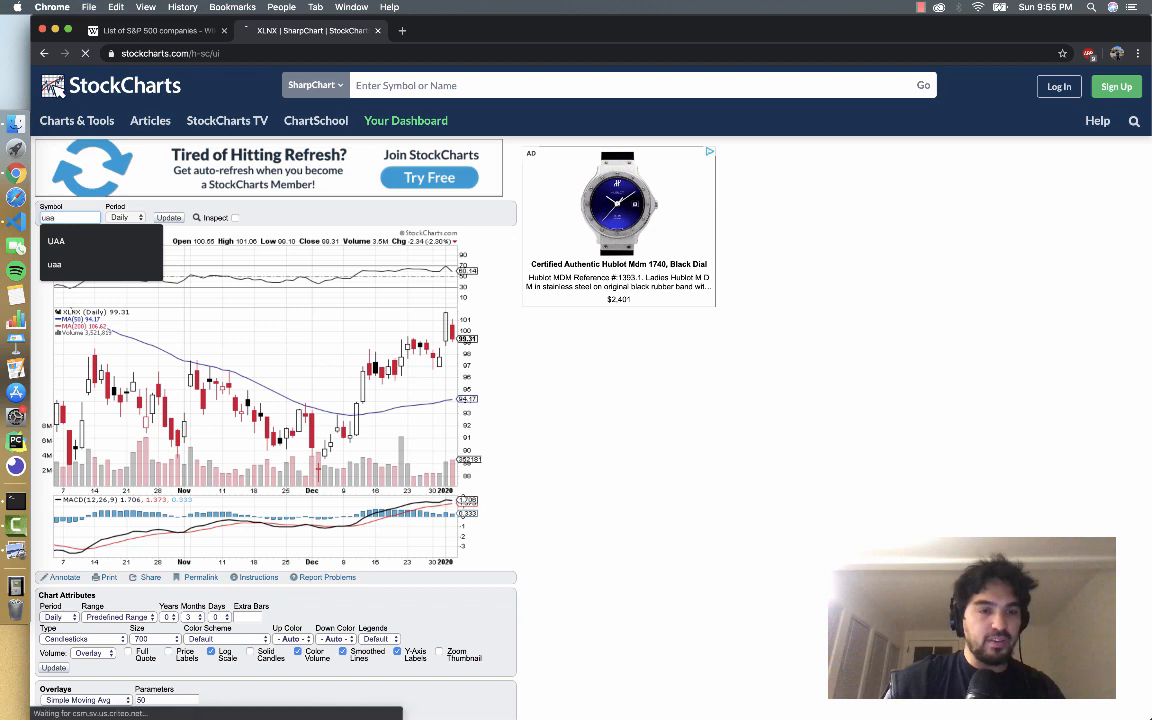
{"action": "key", "text": "Return"}
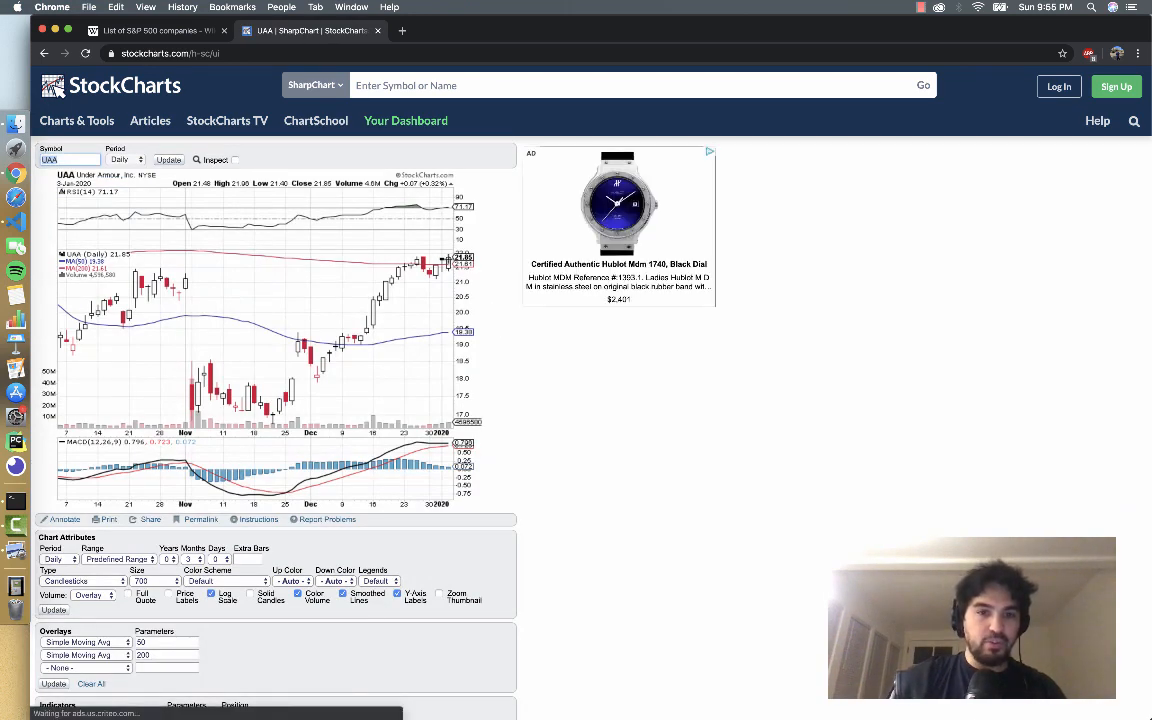
{"action": "key", "text": "super+Tab"}
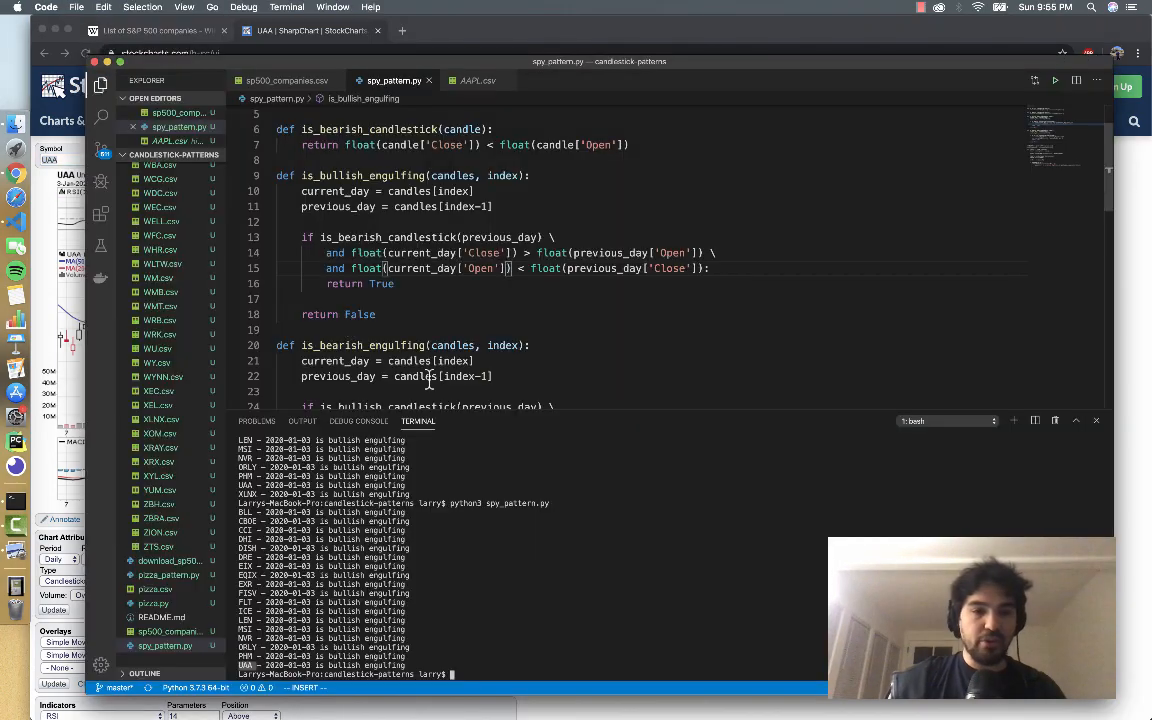
{"action": "scroll", "coordinate": [488, 255], "scroll_direction": "down", "scroll_amount": 2}
{"action": "scroll", "coordinate": [488, 300], "scroll_direction": "down", "scroll_amount": 8}
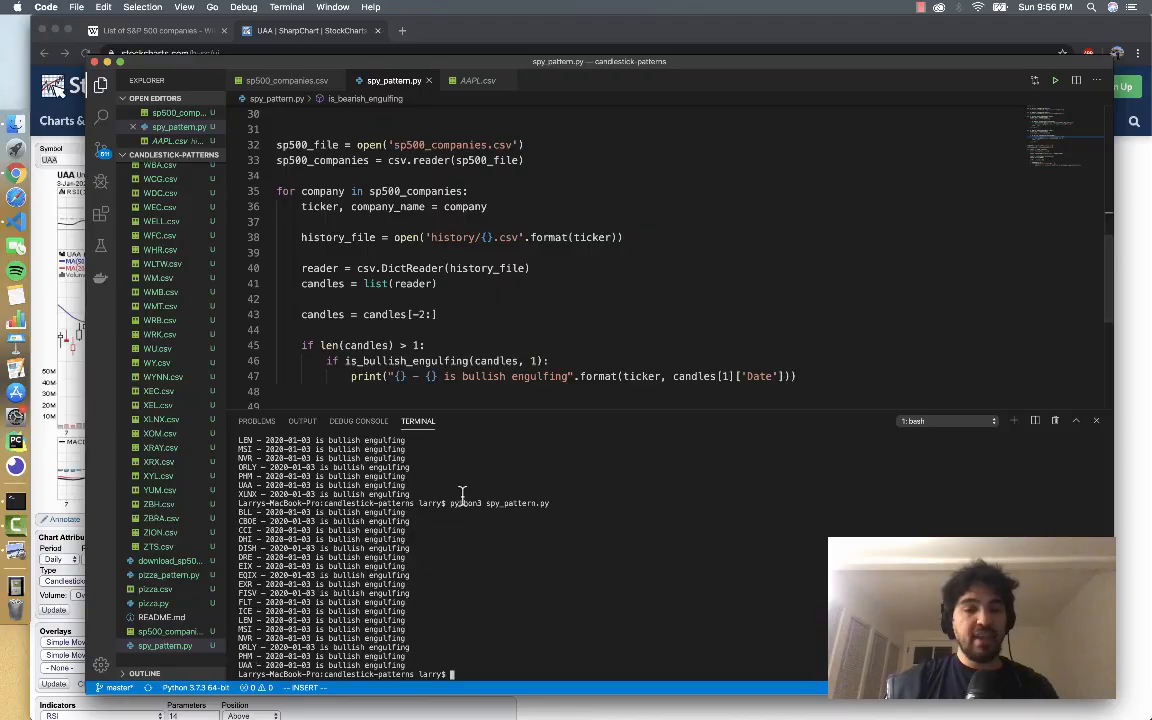